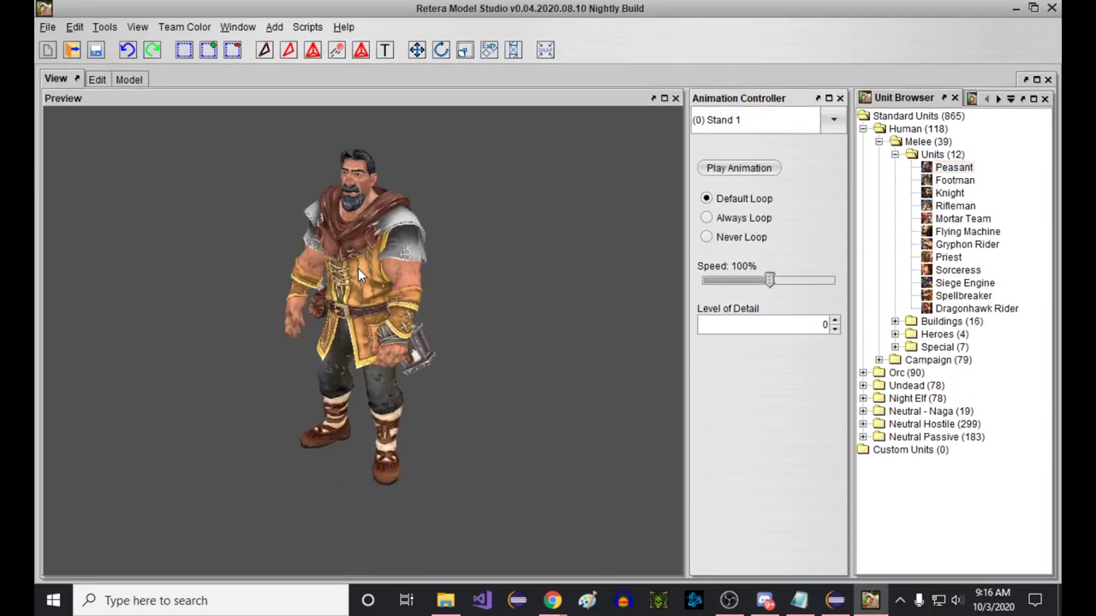
In the editor, expand the peasant mesh and make all its LOD geosets visible.
left_click(97, 79)
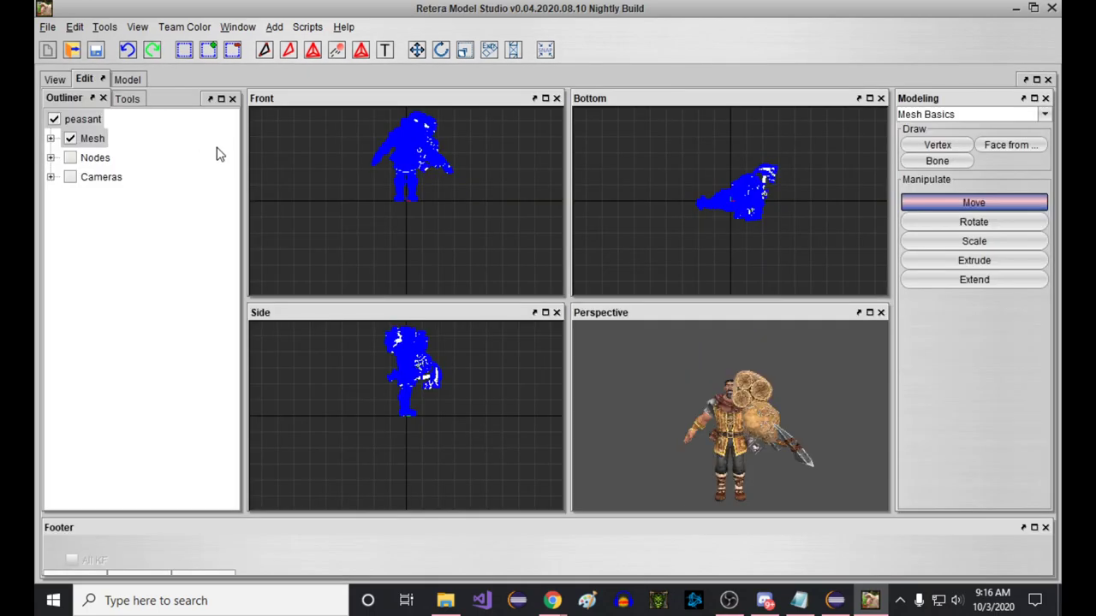
left_click(51, 138)
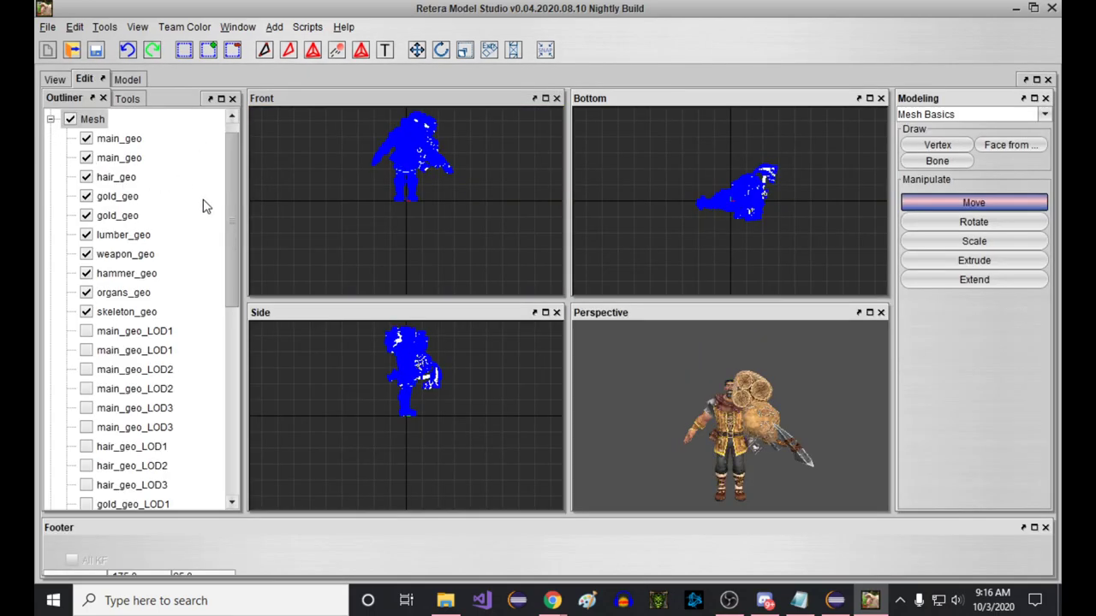
scroll(203, 205, "down", 8)
scroll(145, 325, "up", 8)
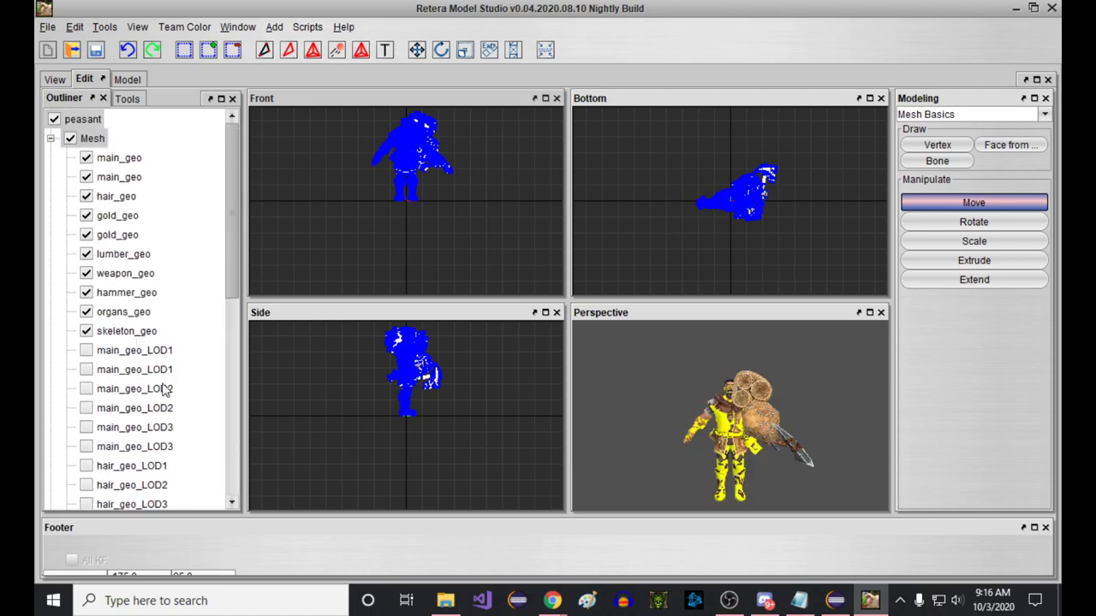
scroll(165, 390, "down", 8)
left_click(163, 461)
left_click_drag(154, 432, 146, 154)
scroll(146, 154, "up", 4)
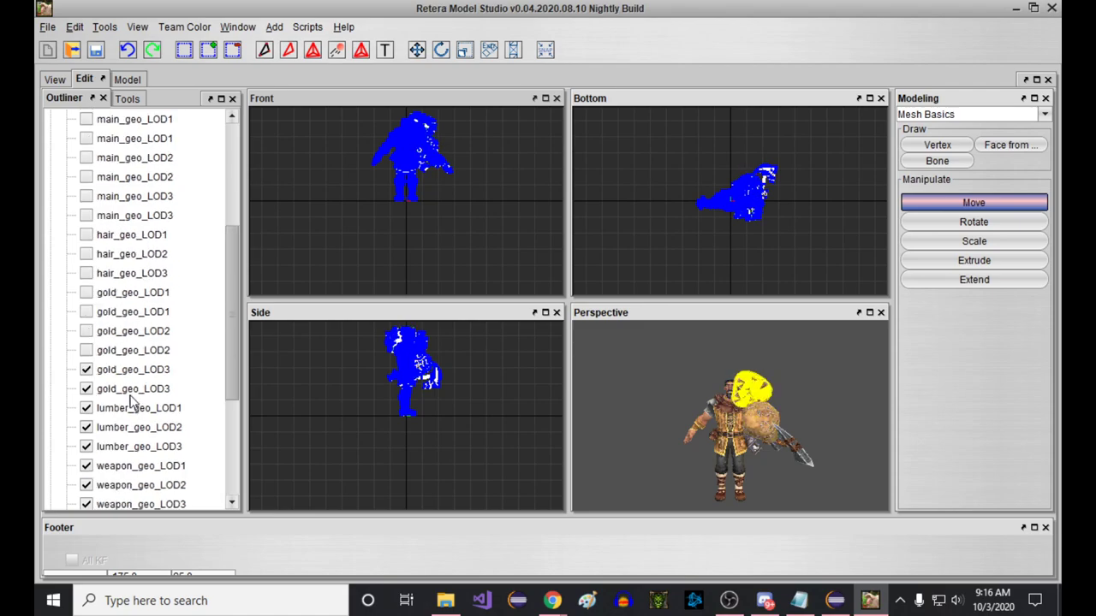
left_click_drag(132, 354, 150, 120)
scroll(151, 120, "up", 4)
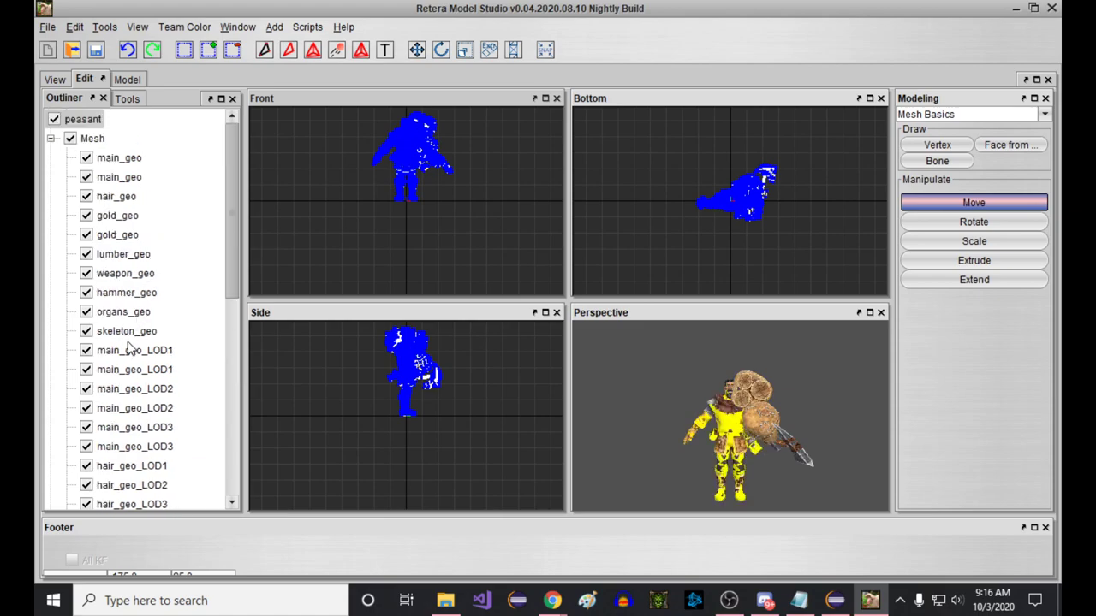
Hide the base geosets, then box-select the LOD geometry in the Front view and delete it.
left_click_drag(122, 316, 116, 157)
middle_click_drag(354, 116, 345, 157)
left_click_drag(345, 154, 470, 276)
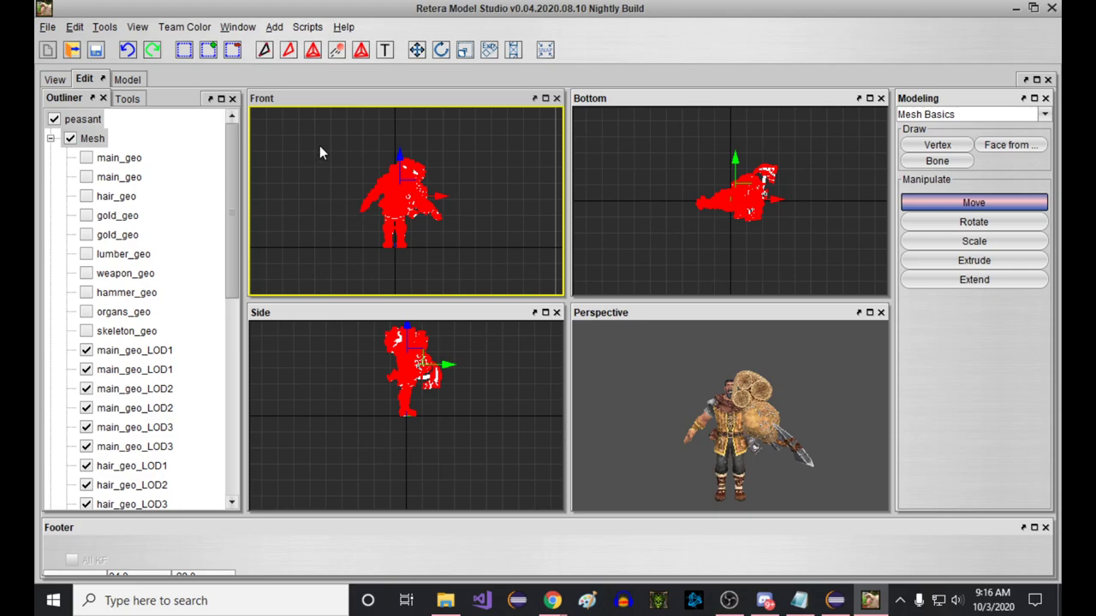
key("Delete")
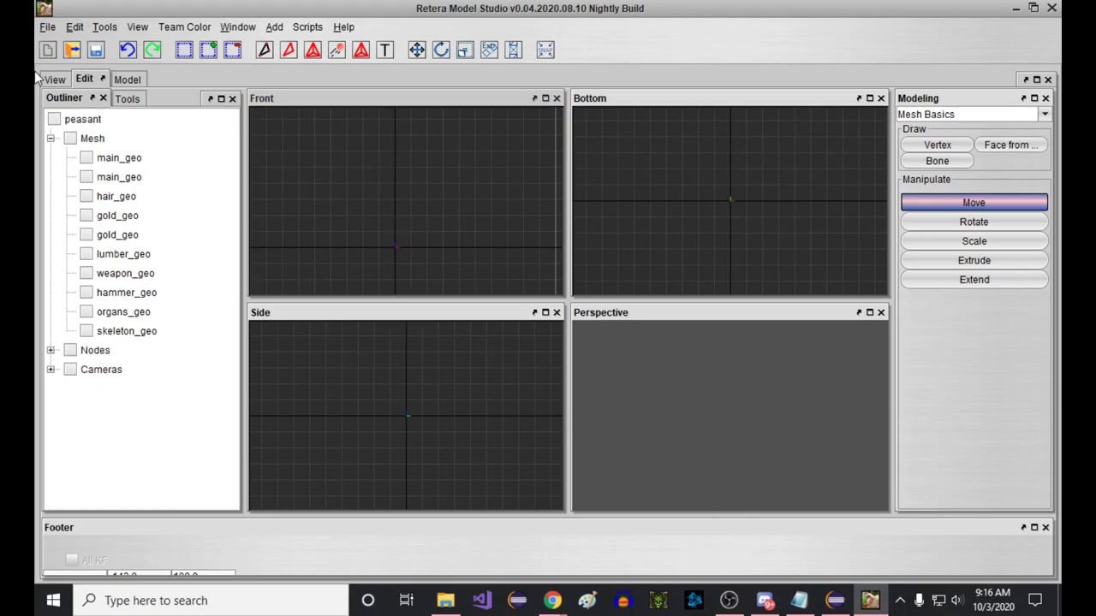
Open the Footman unit in the editor and expand its mesh into geosets.
left_click(55, 80)
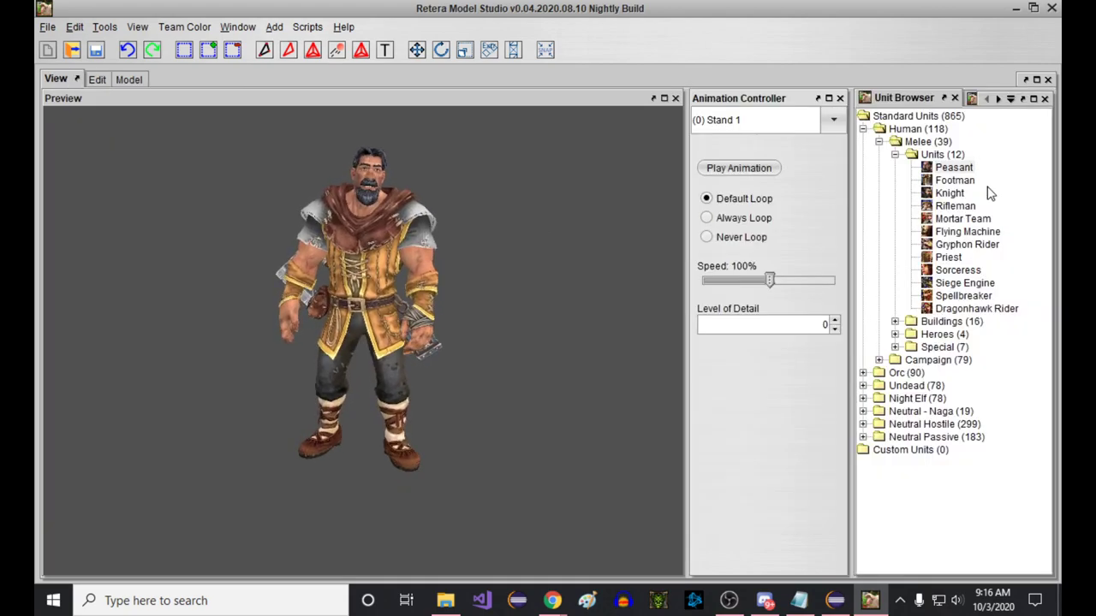
left_click(945, 180)
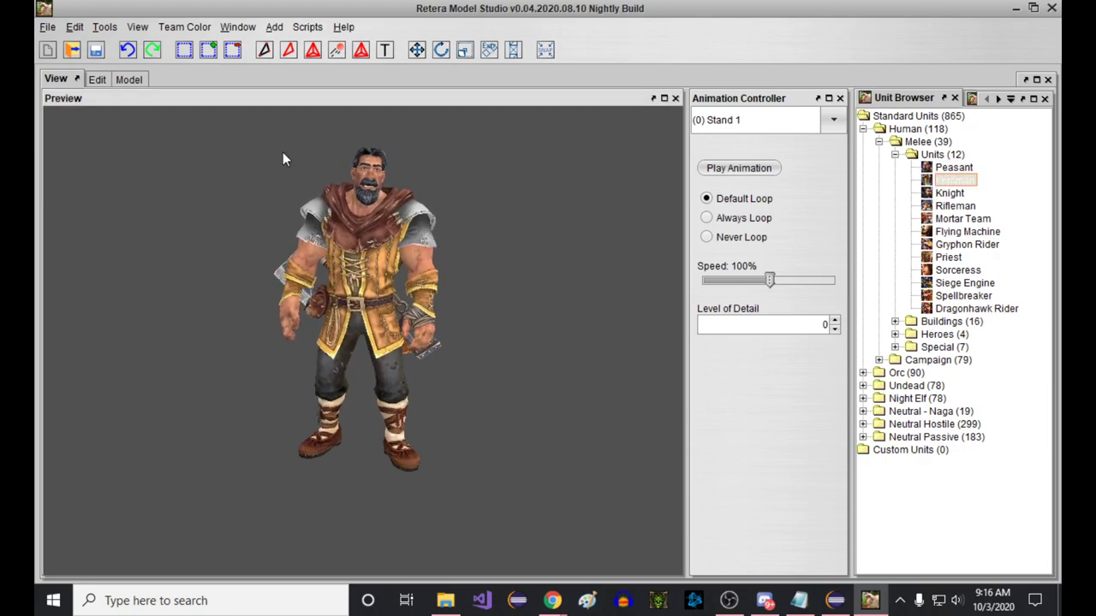
left_click(97, 79)
left_click(51, 137)
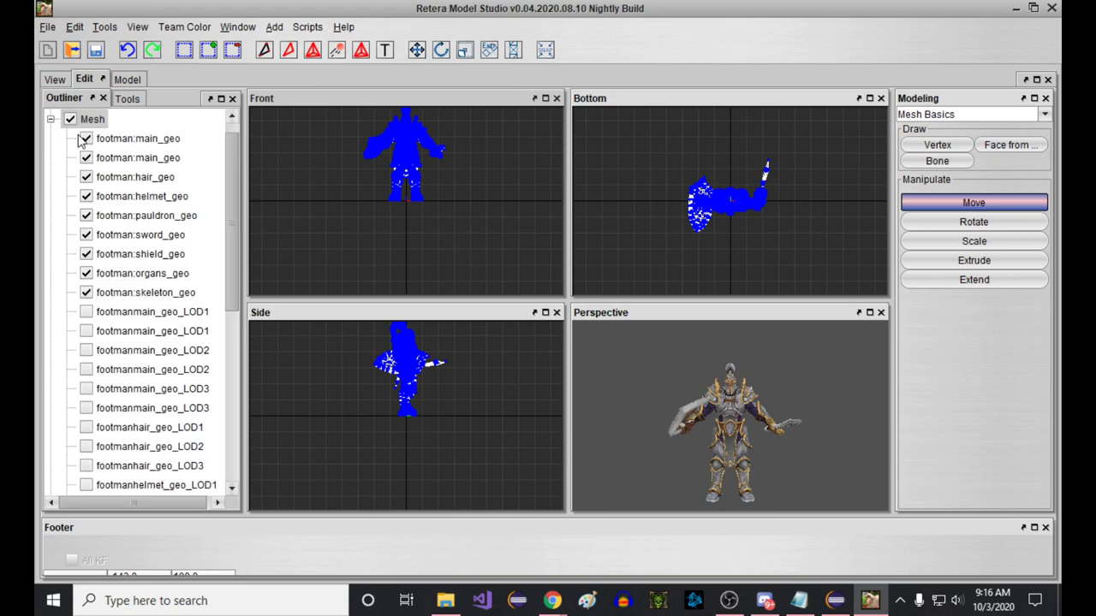
Hide the nine base Footman geosets, from skeleton_geo up to both main_geo geosets.
left_click(70, 119)
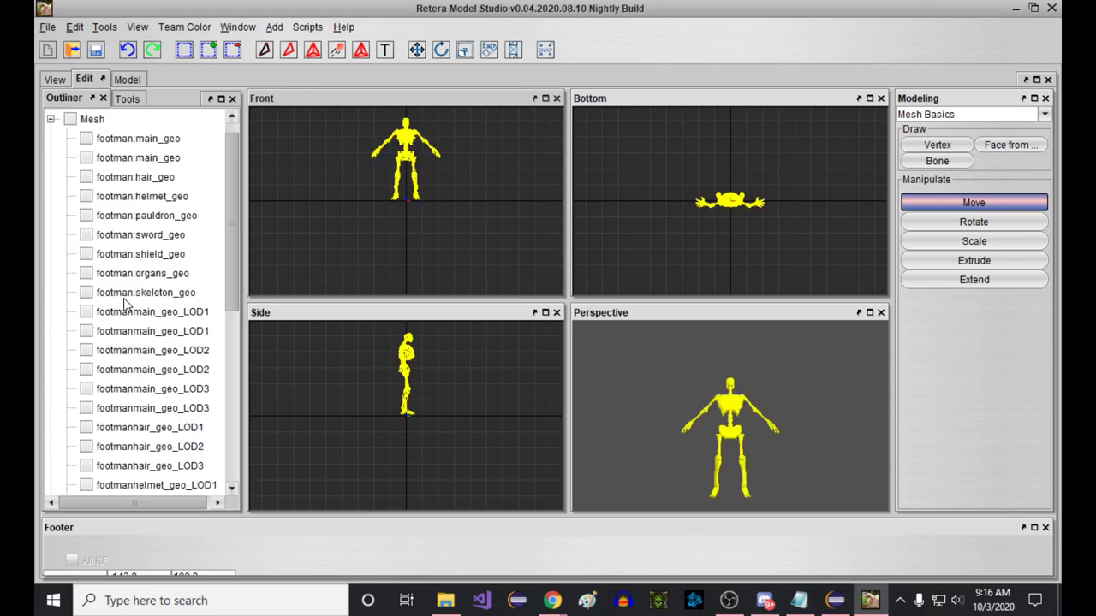
left_click(70, 119)
left_click(132, 292)
left_click(128, 273)
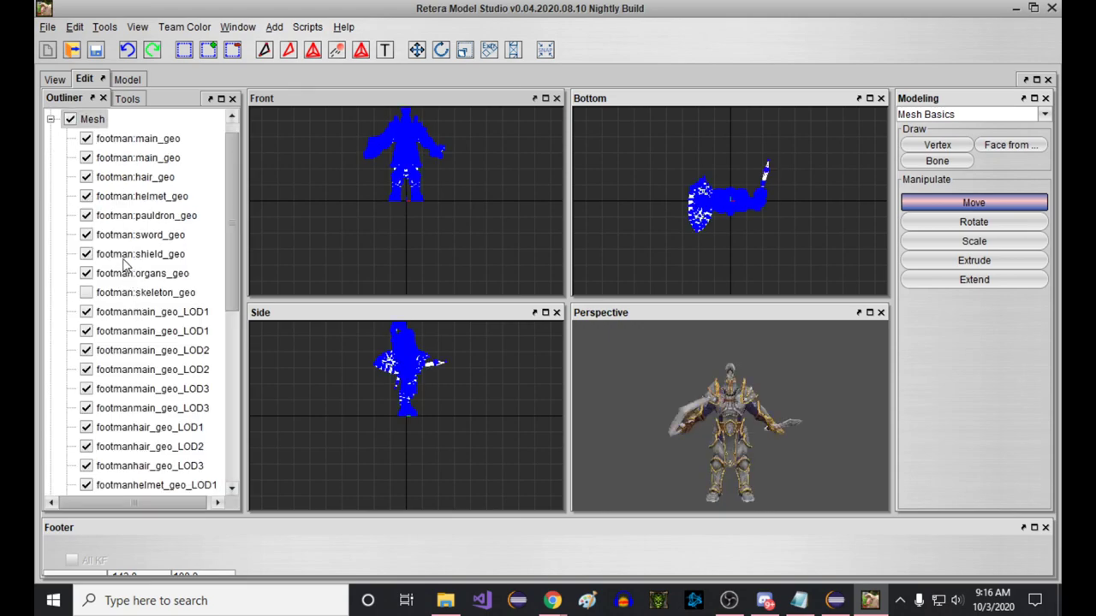
left_click(125, 254)
left_click(124, 234)
left_click(120, 216)
left_click(113, 196)
left_click(113, 177)
left_click(113, 157)
left_click(113, 138)
Box-select the remaining Footman LOD geometry in the Front view and delete it.
middle_click_drag(337, 170, 419, 271)
left_click_drag(420, 271, 503, 304)
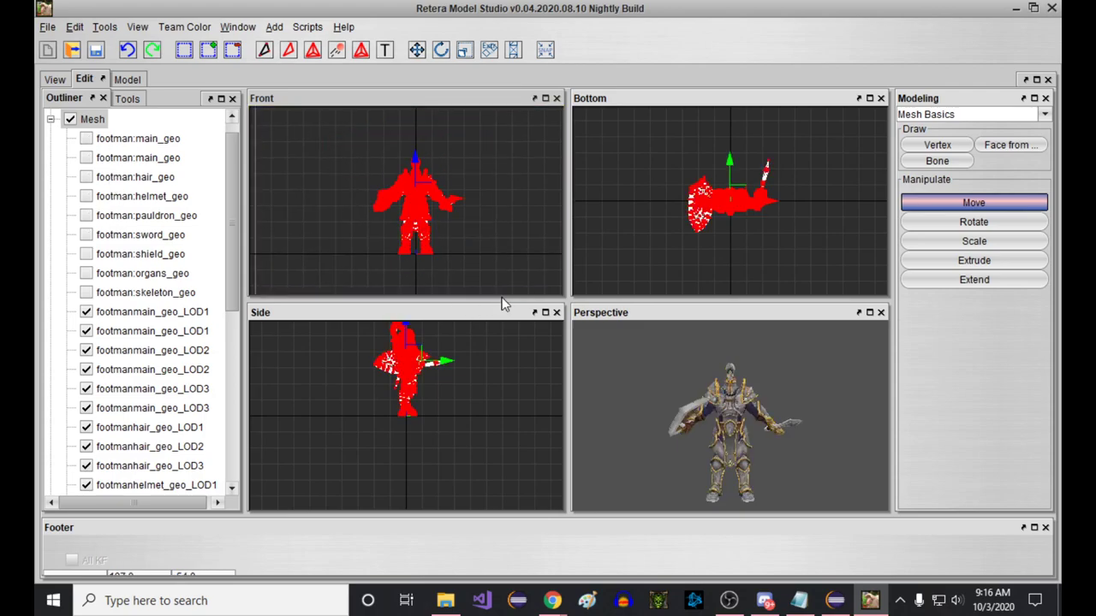
key("Delete")
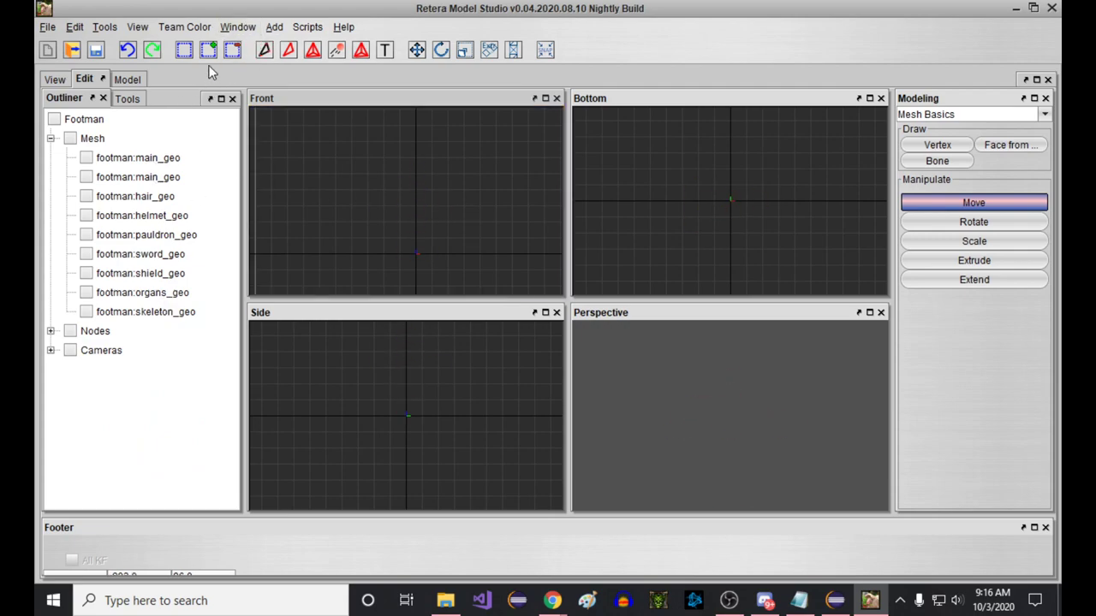
left_click(238, 27)
left_click(265, 96)
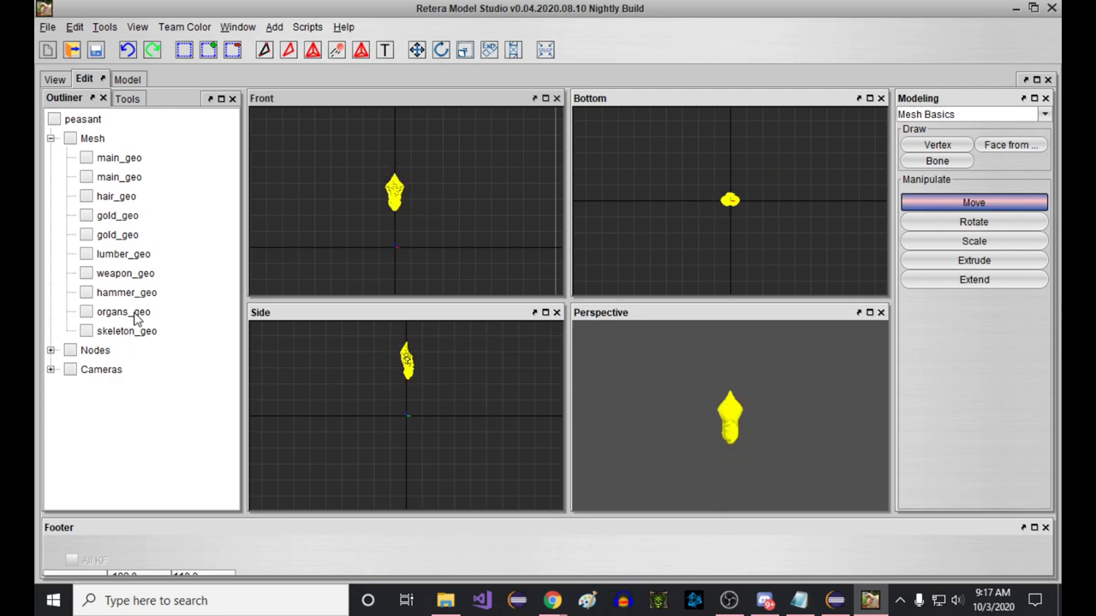
left_click(237, 27)
left_click(269, 113)
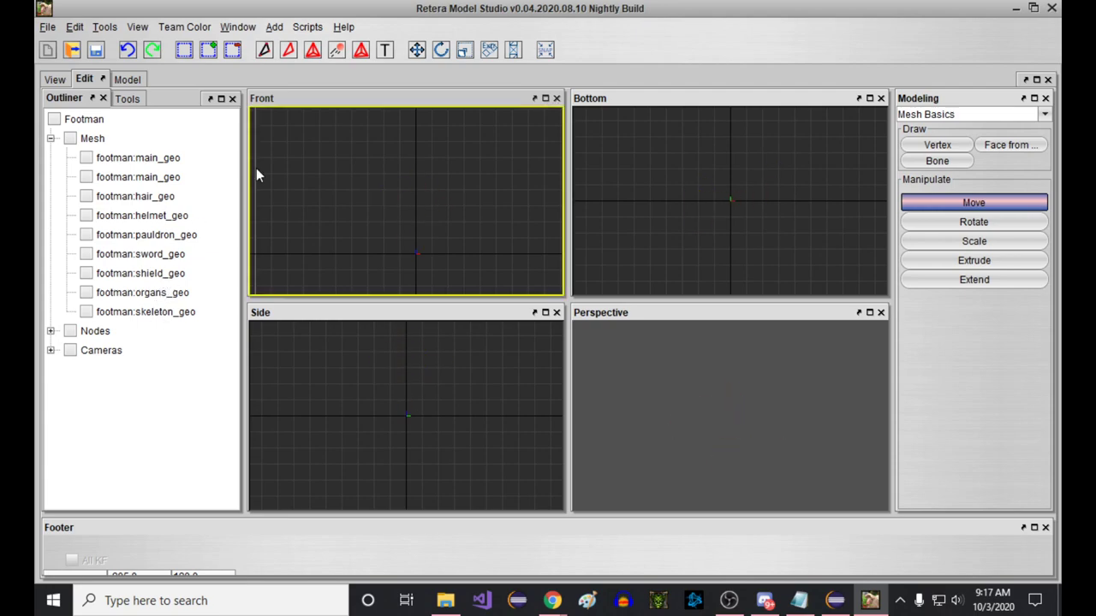
scroll(377, 167, "up", 1)
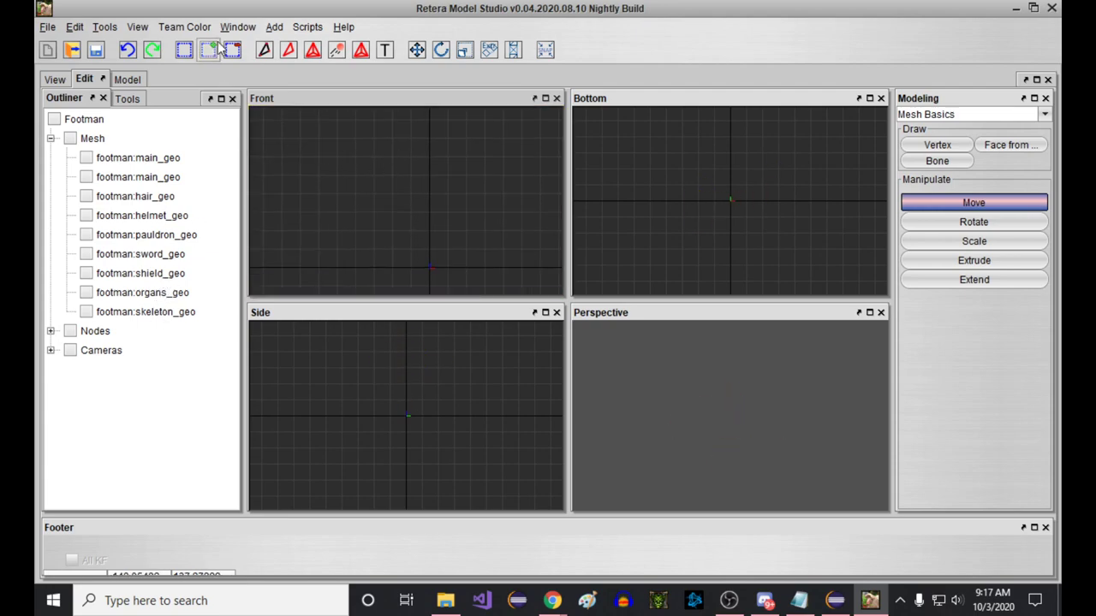
Switch to the peasant model and import from workspace, choosing Footman as the source.
left_click(239, 27)
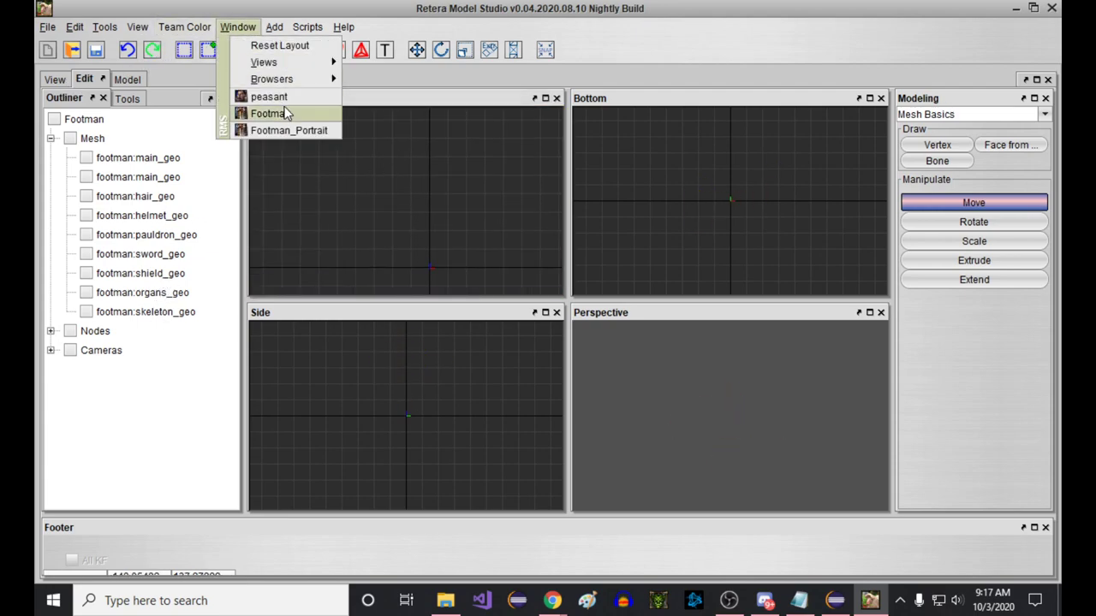
left_click(288, 96)
left_click(75, 26)
mouse_move(47, 27)
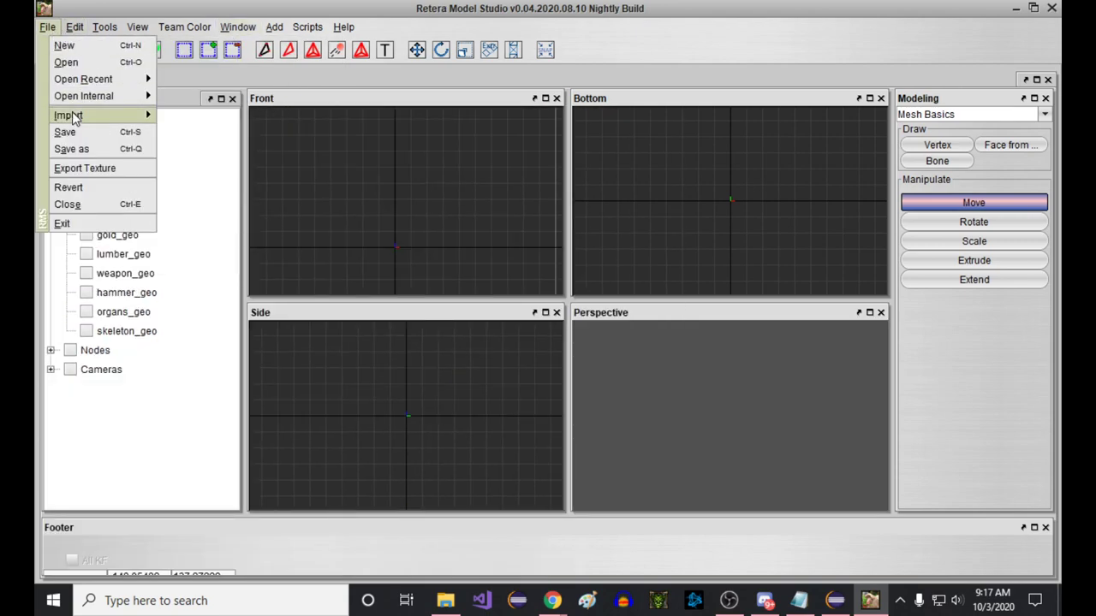
mouse_move(84, 117)
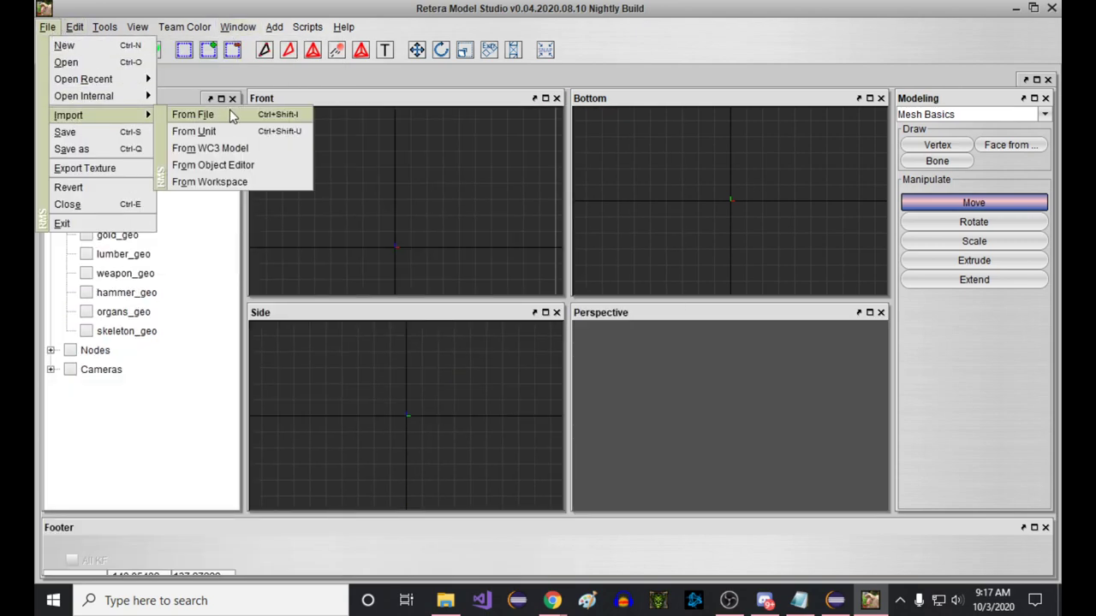
left_click(254, 182)
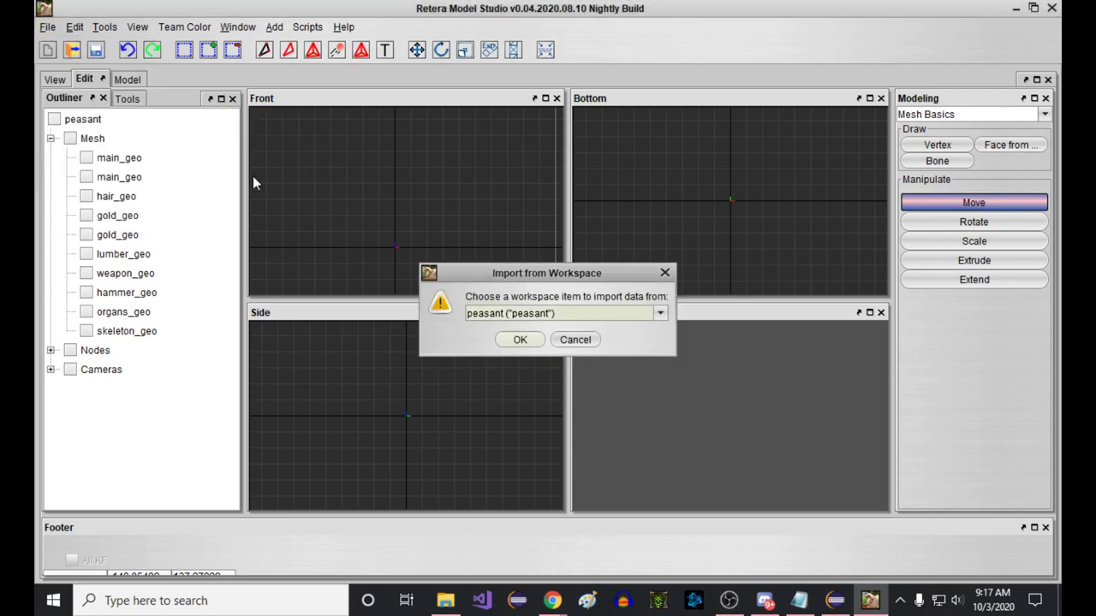
left_click(514, 313)
left_click(524, 344)
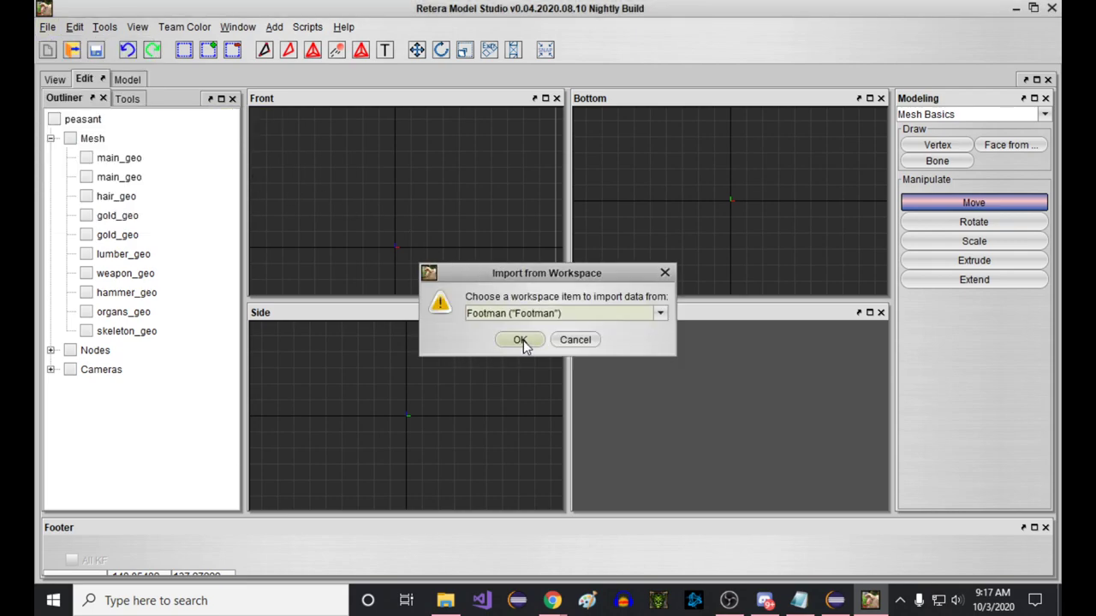
left_click(520, 340)
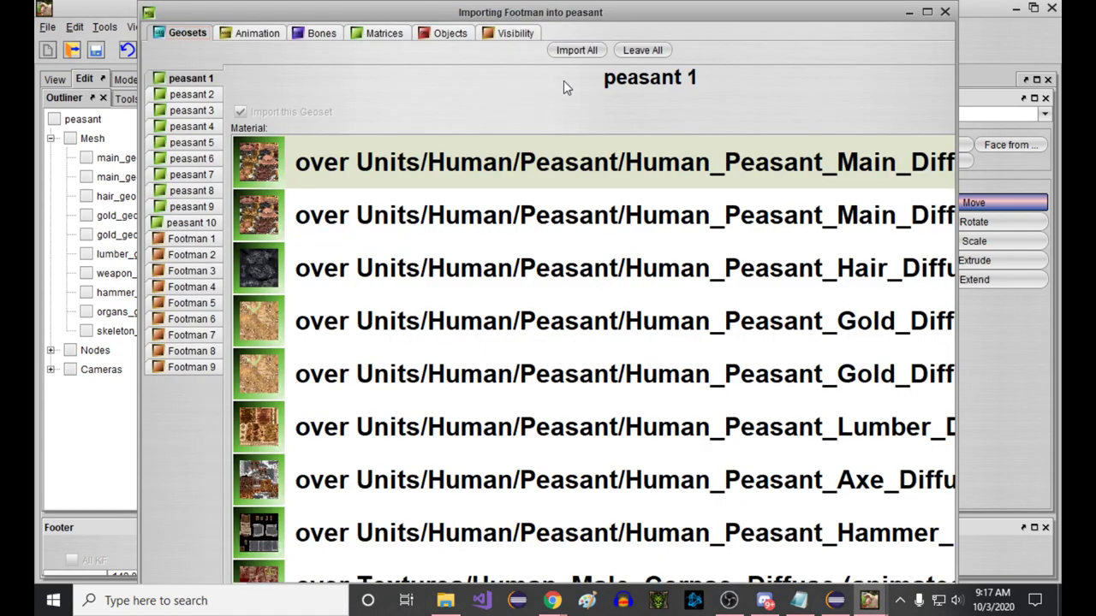
Maximize the import window and leave all Footman geosets out of the import.
double_click(744, 7)
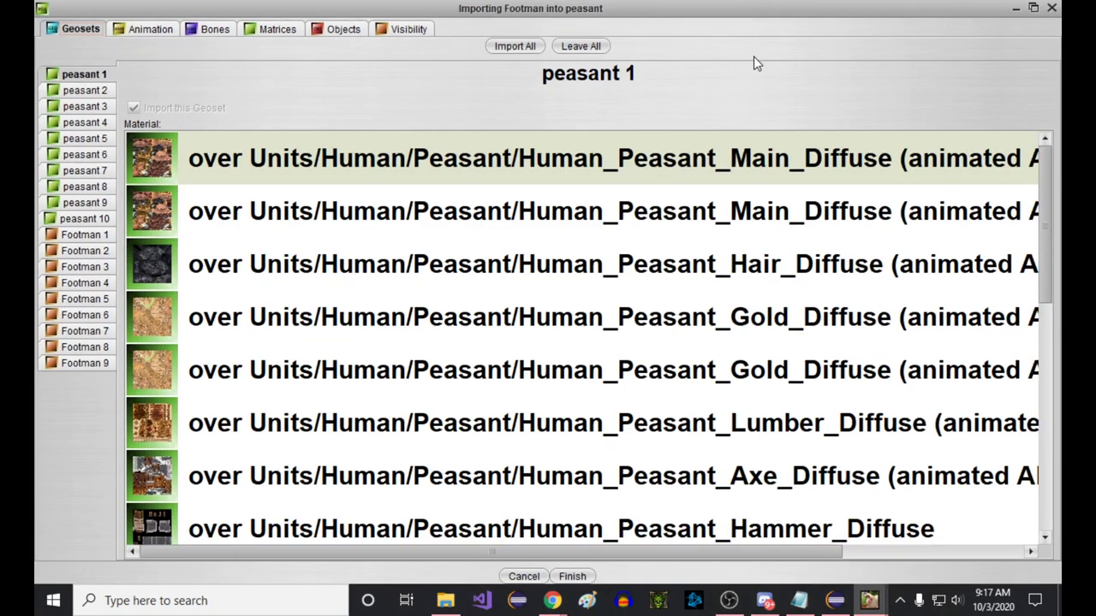
left_click(85, 299)
left_click(581, 45)
Review the animations, then map all Footman bone motion onto the peasant's existing bones.
left_click(142, 28)
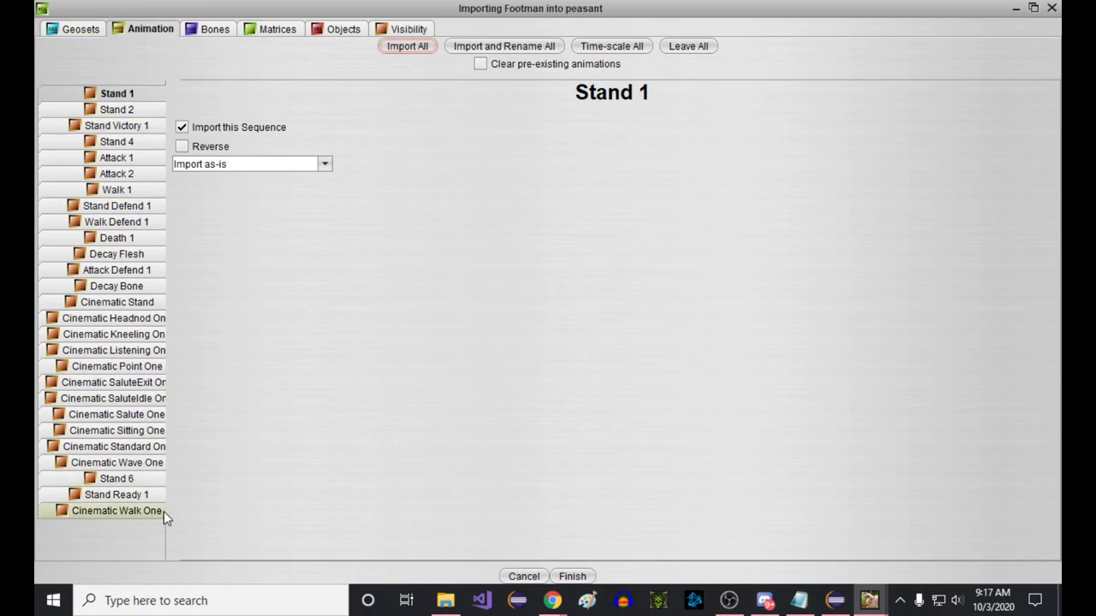
left_click(214, 29)
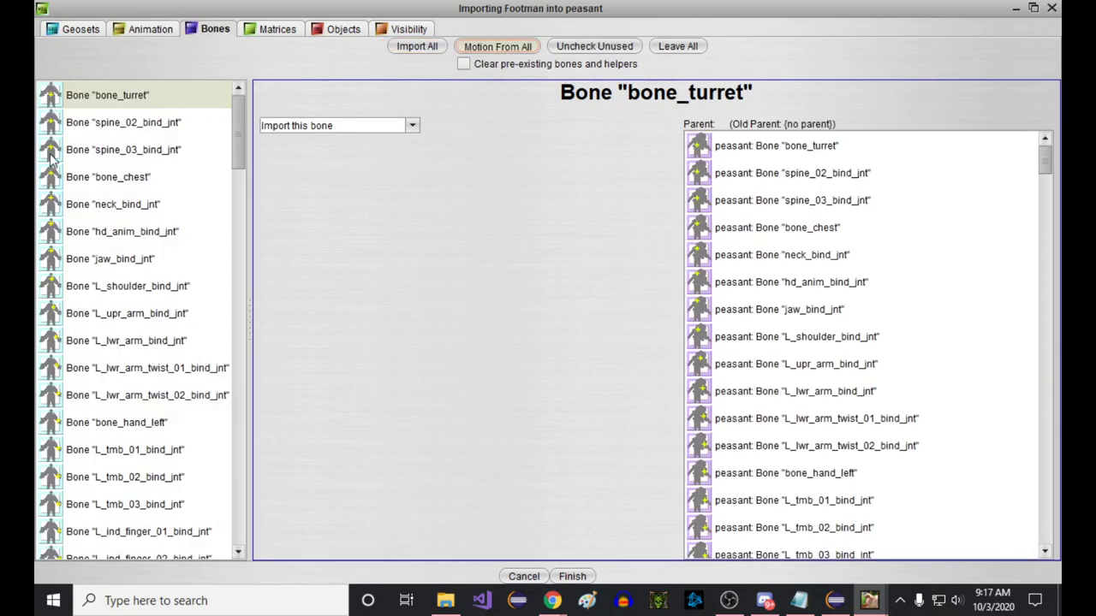
left_click(176, 257)
left_click(140, 95)
left_click(125, 504)
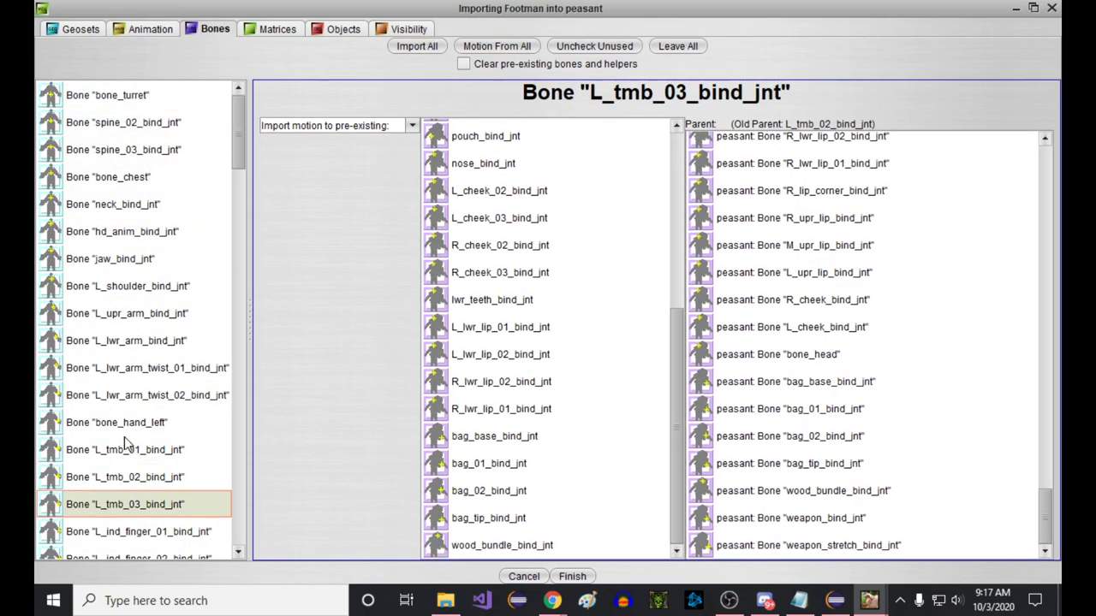
scroll(130, 413, "down", 10)
left_click(146, 382)
left_click(276, 28)
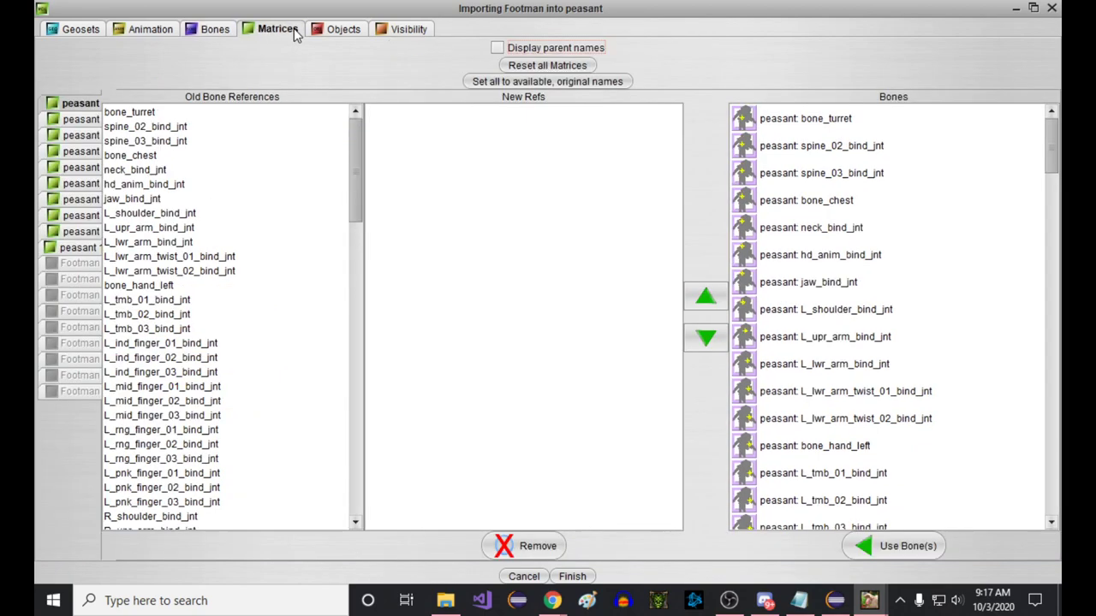
left_click(318, 26)
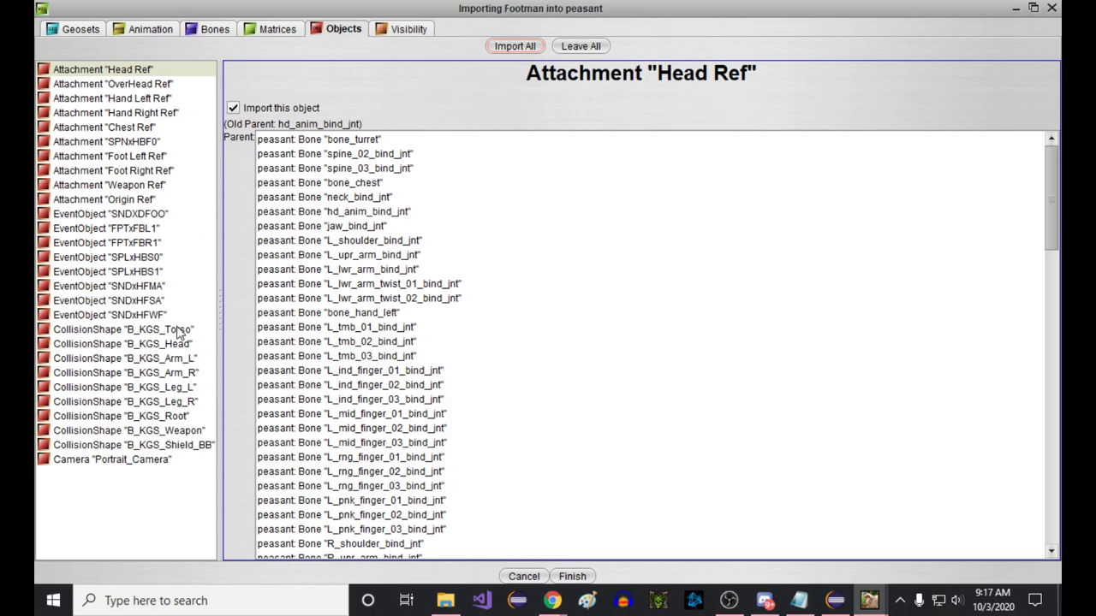
Exclude the Footman attachments from Origin Ref up to Head Ref, keeping SPNxHBF0.
left_click_drag(124, 314, 148, 159)
left_click(150, 197, "shift")
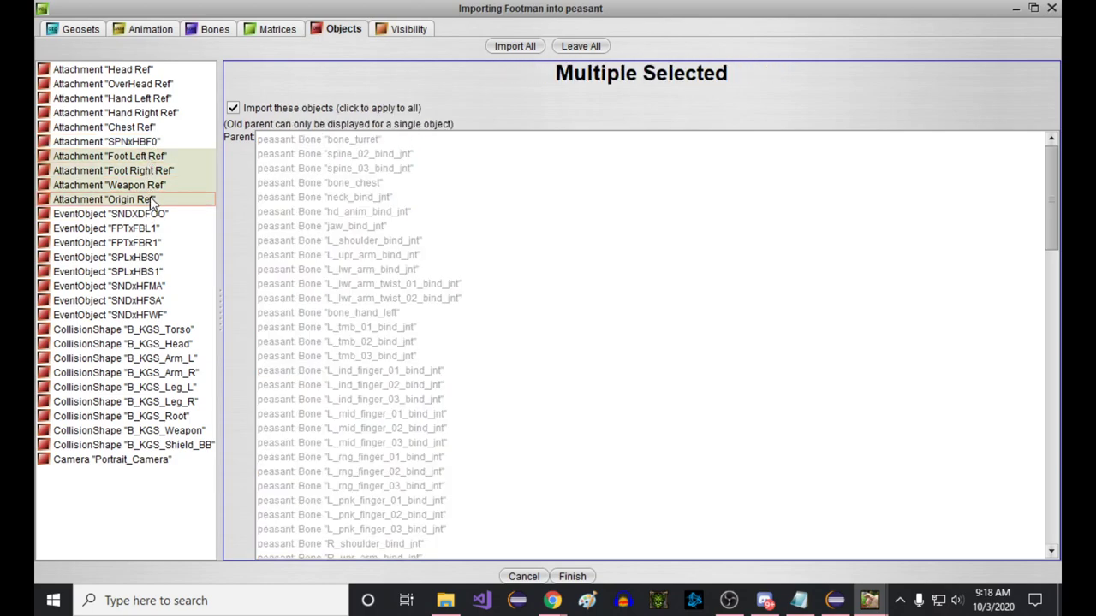
left_click(148, 128, "ctrl")
left_click_drag(148, 132, 166, 70, "ctrl")
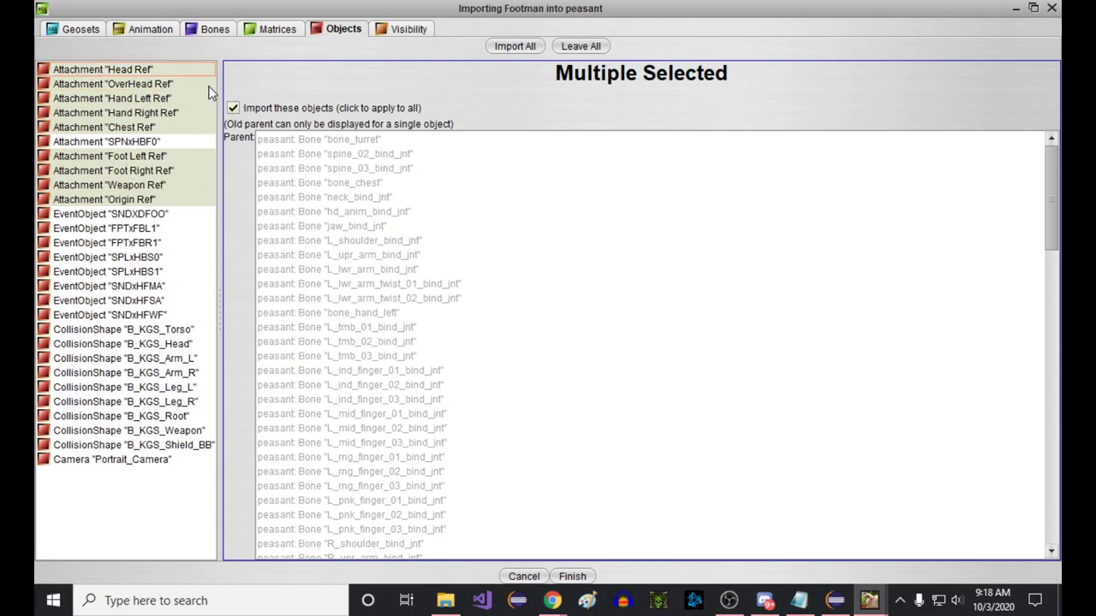
left_click(260, 113)
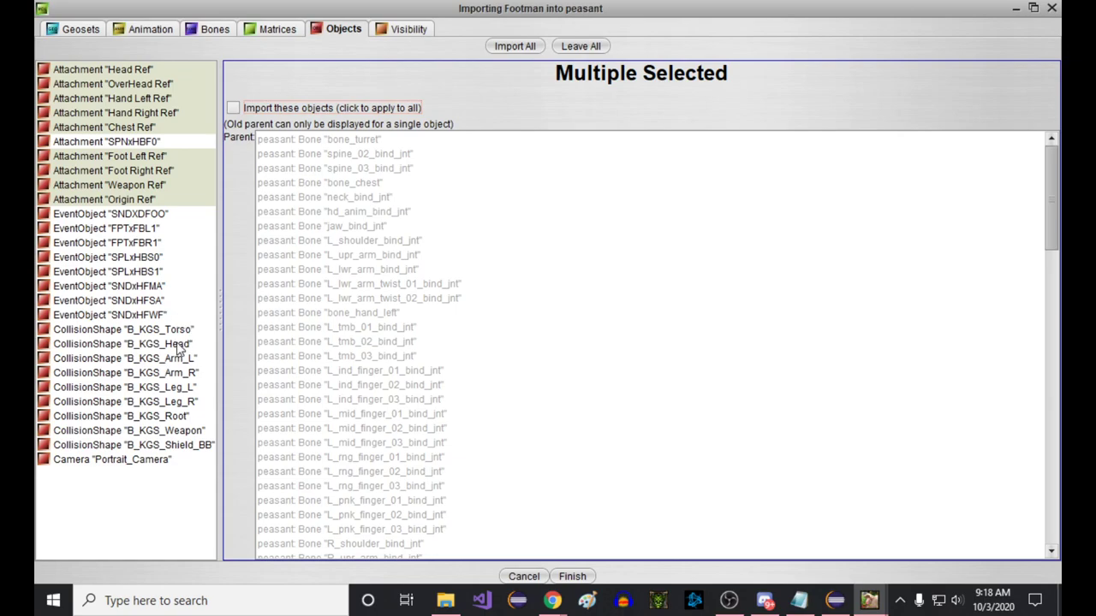
Exclude all Footman collision shapes and the portrait camera from the import.
left_click(129, 271)
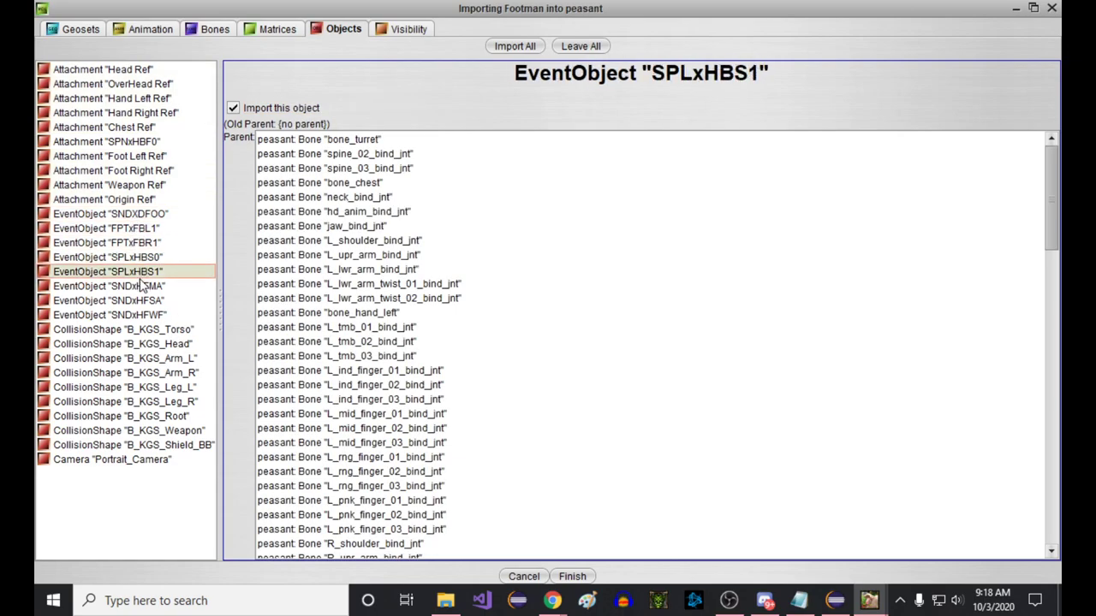
left_click(128, 314)
left_click(144, 230)
left_click(171, 330)
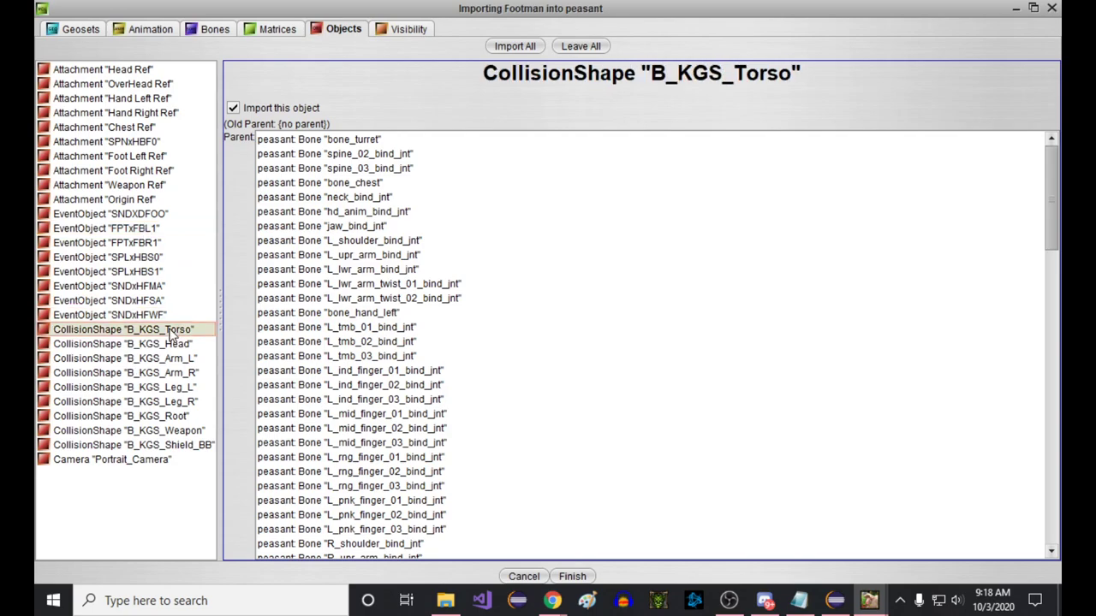
left_click(155, 459, "shift")
left_click(249, 112)
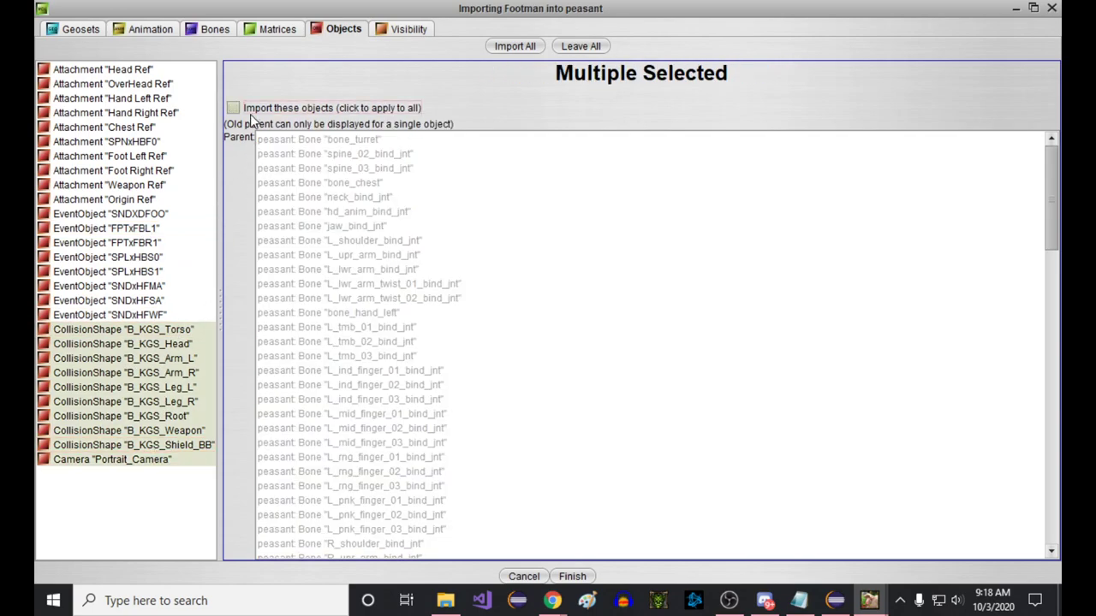
left_click(153, 416)
Open the Visibility tab and resize and reposition the import window.
left_click(396, 32)
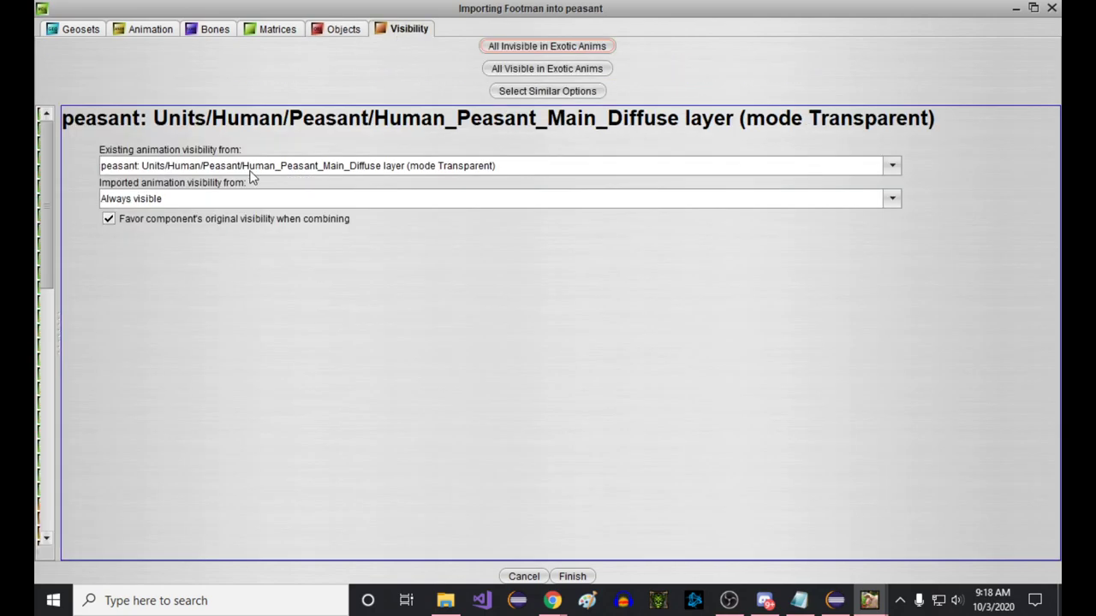
left_click_drag(46, 227, 148, 257)
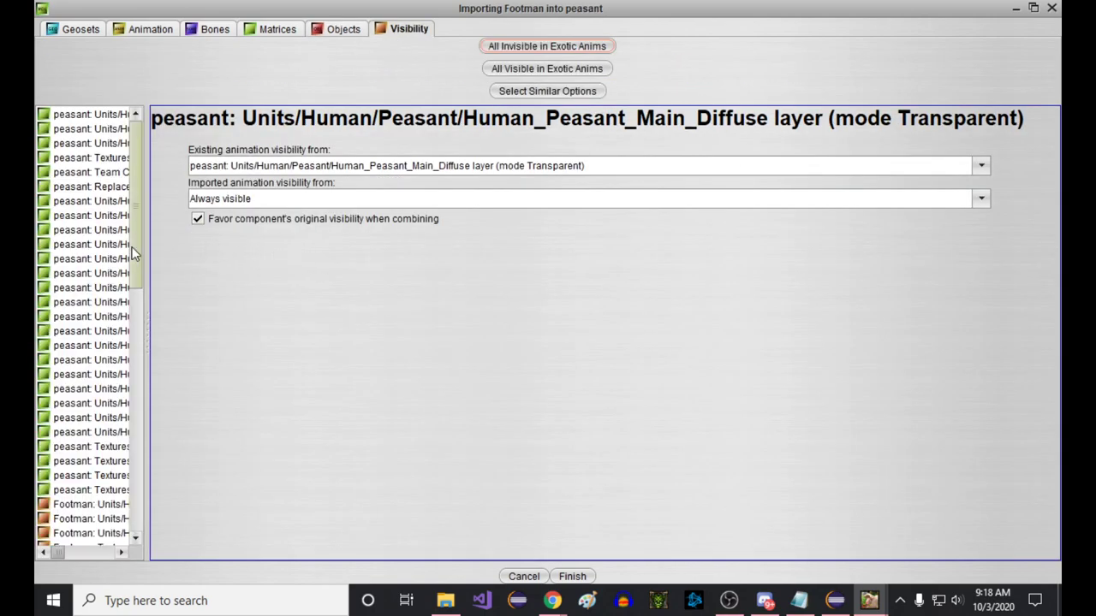
double_click(341, 17)
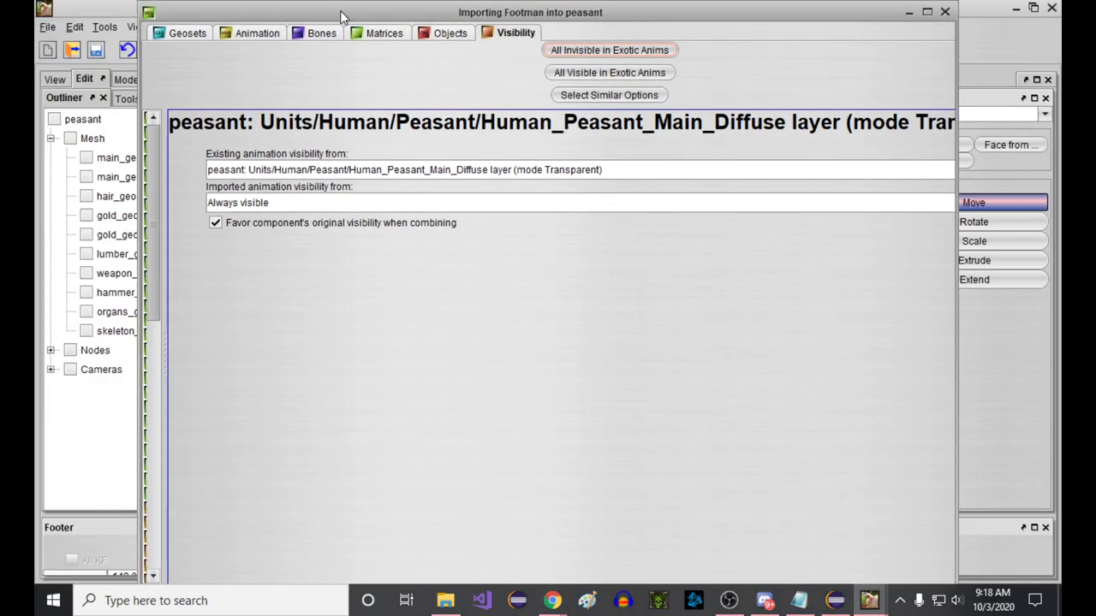
left_click_drag(221, 19, 421, 14)
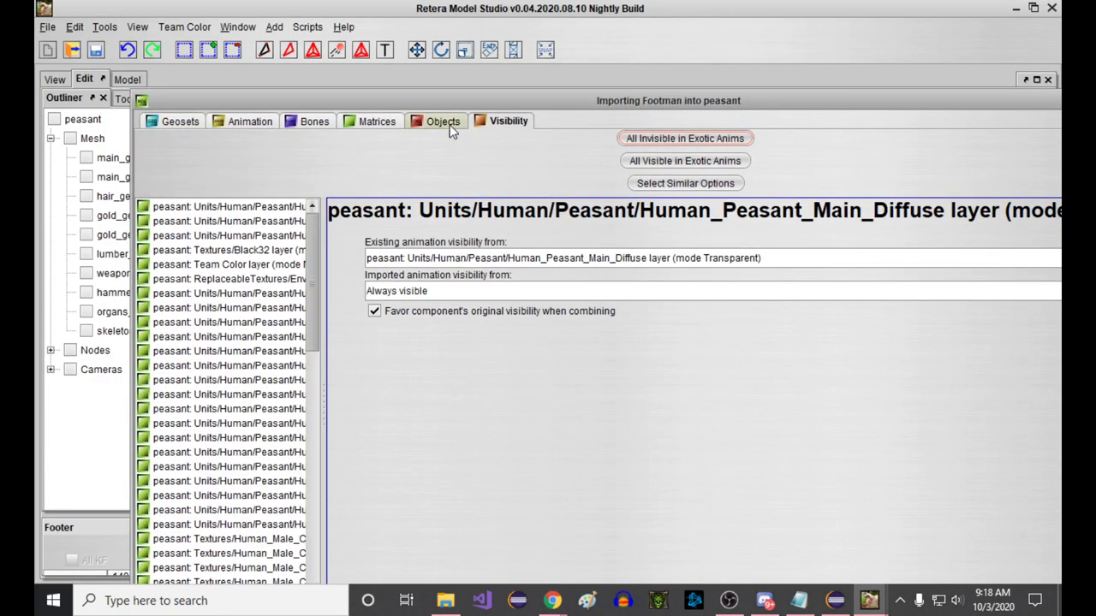
left_click_drag(432, 94, 369, 21)
scroll(124, 279, "down", 15)
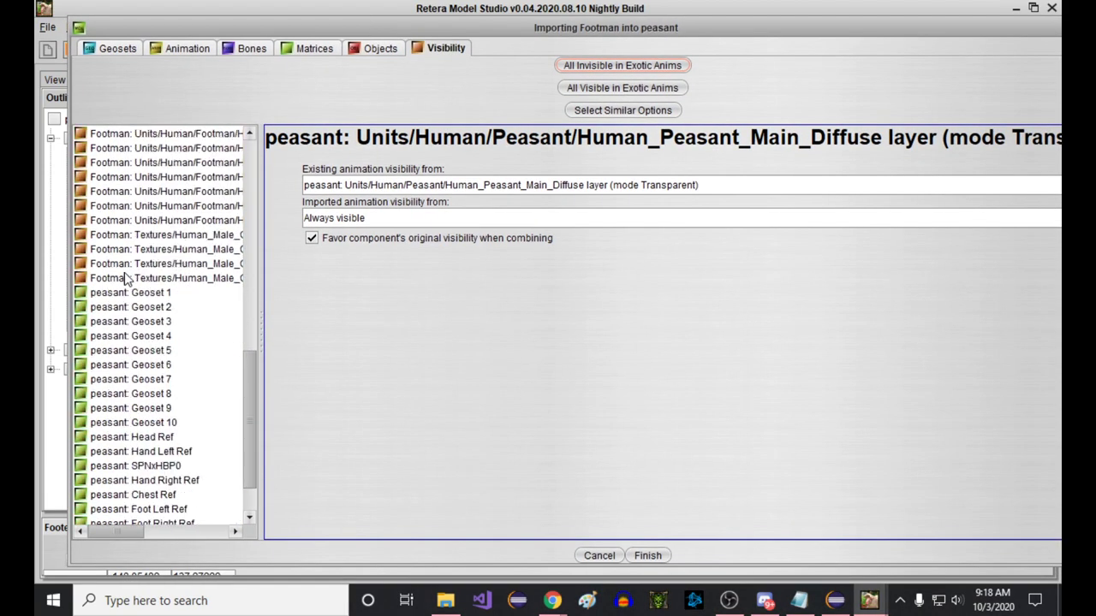
scroll(124, 279, "down", 1)
Set Footman SPNxHBF0 to Not visible in the peasant's existing animations.
left_click(163, 235)
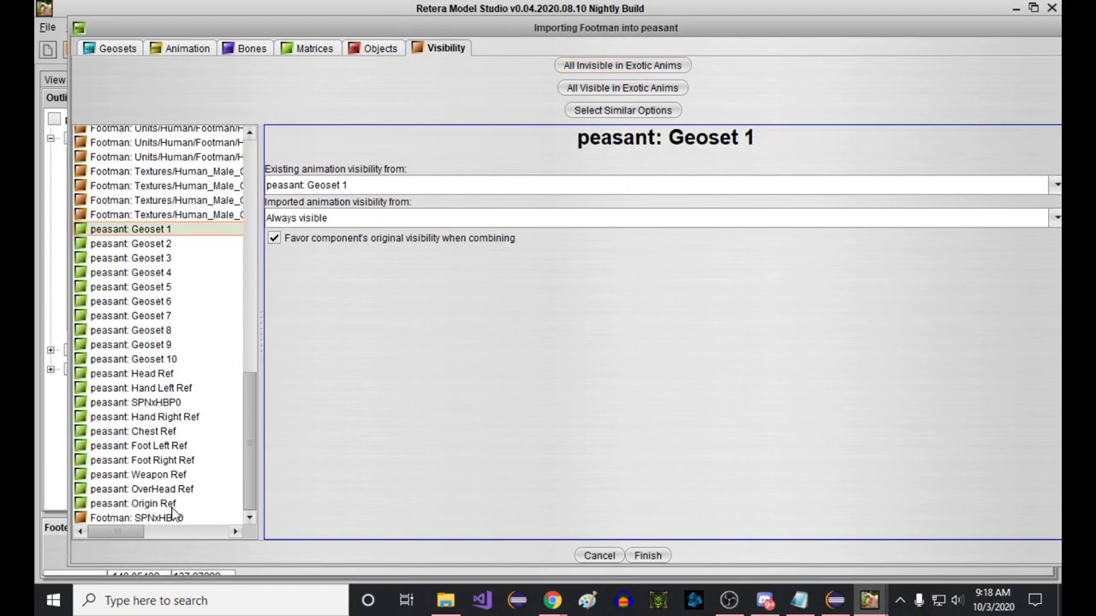
left_click(172, 518)
left_click(327, 187)
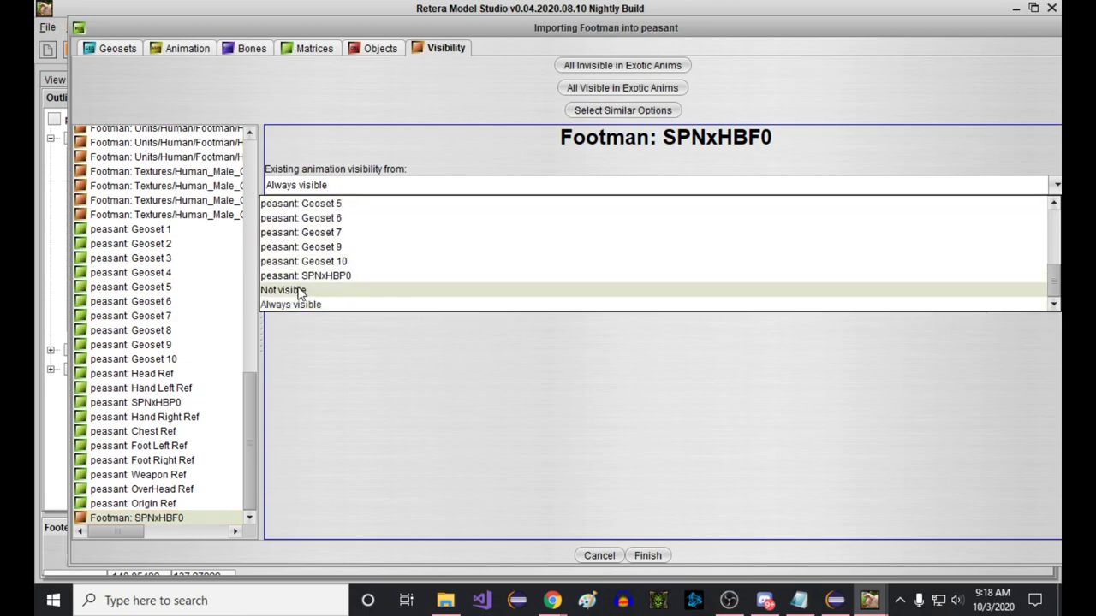
left_click(299, 289)
left_click(175, 518)
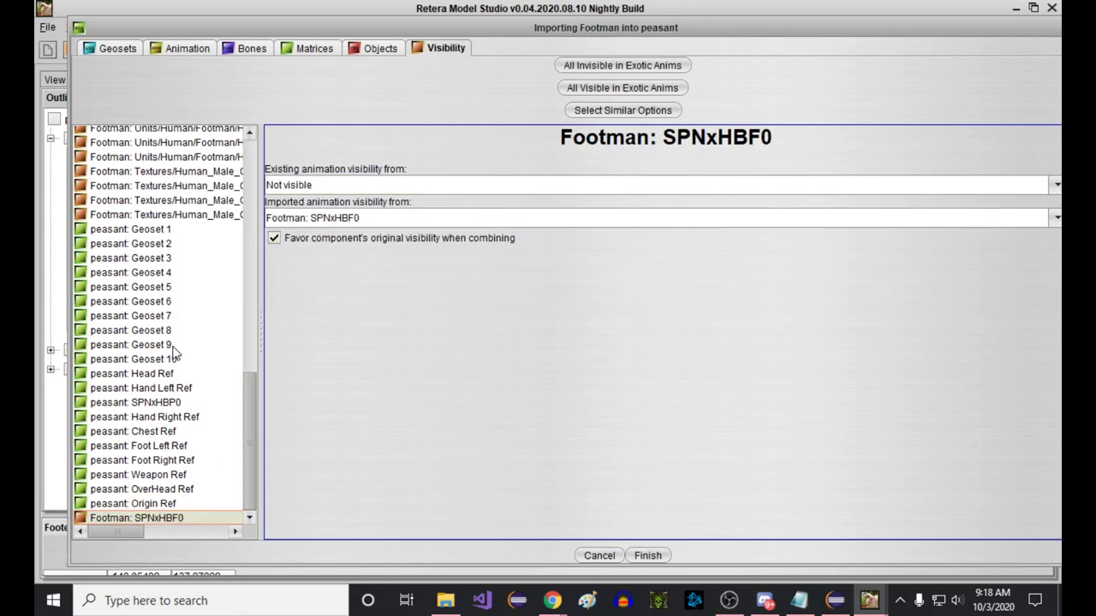
Set peasant SPNxHBP0 to Not visible in the imported Footman animations.
left_click_drag(176, 287, 178, 406)
left_click(293, 185)
left_click(293, 186)
left_click(291, 218)
left_click(283, 324)
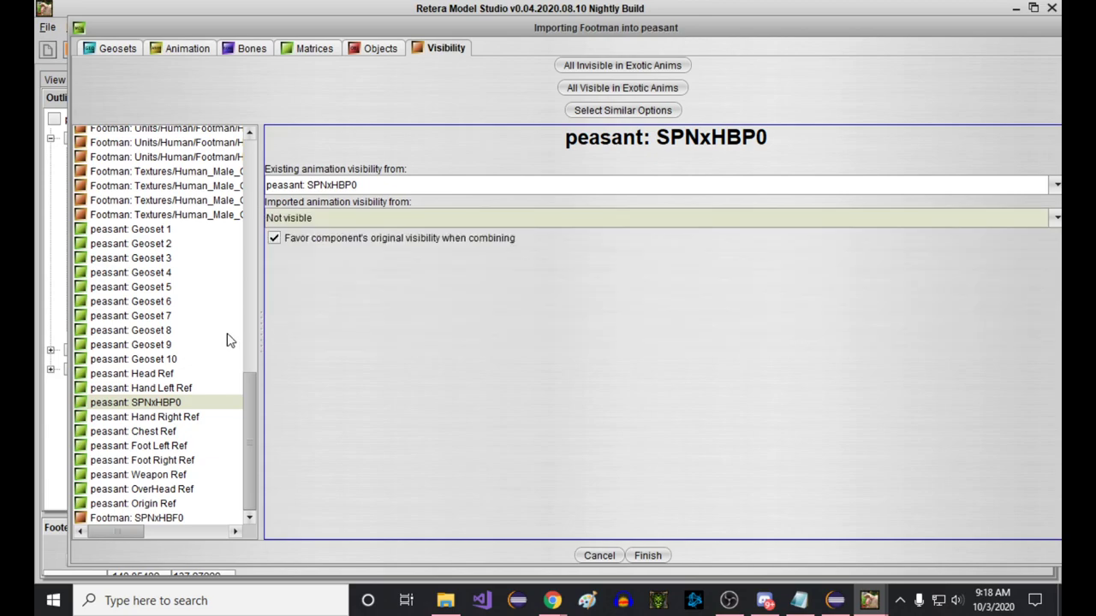
mouse_move(177, 362)
left_mouse_down()
mouse_move(173, 231)
mouse_move(181, 346)
mouse_move(172, 244)
mouse_move(171, 346)
left_mouse_up()
Make peasant Geoset 9 take imported-animation visibility from Footman Geoset 8.
left_click(300, 219)
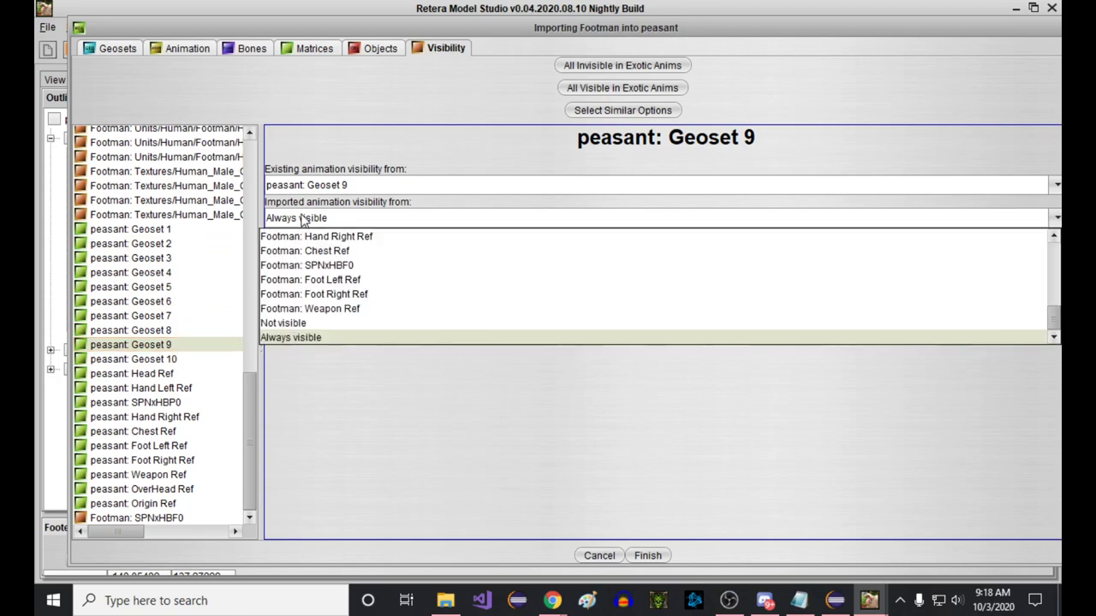
scroll(343, 286, "up", 5)
left_click(364, 309)
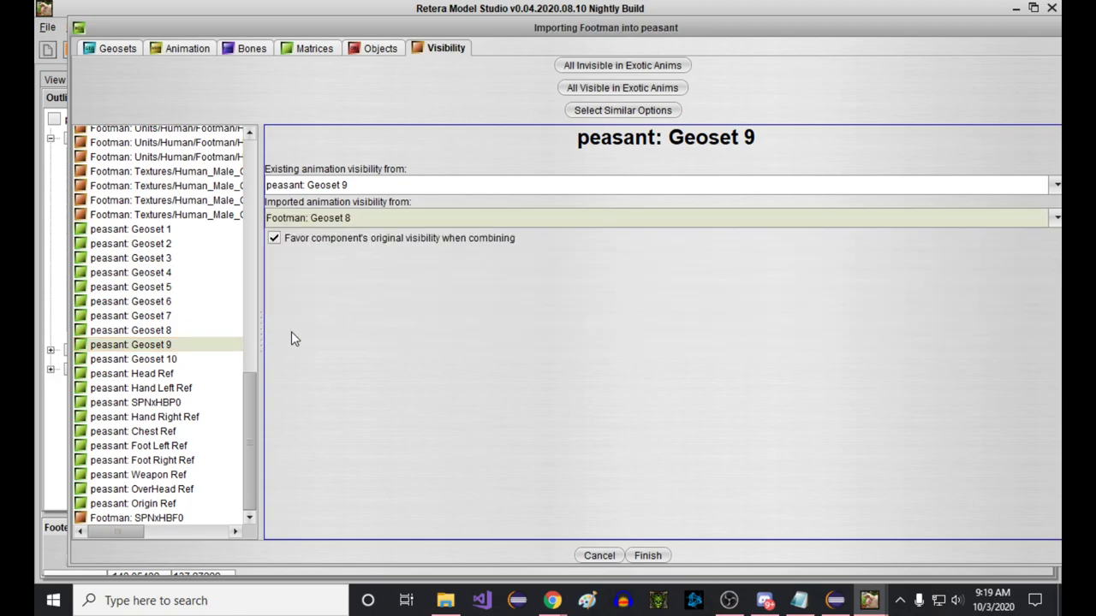
left_click(169, 346)
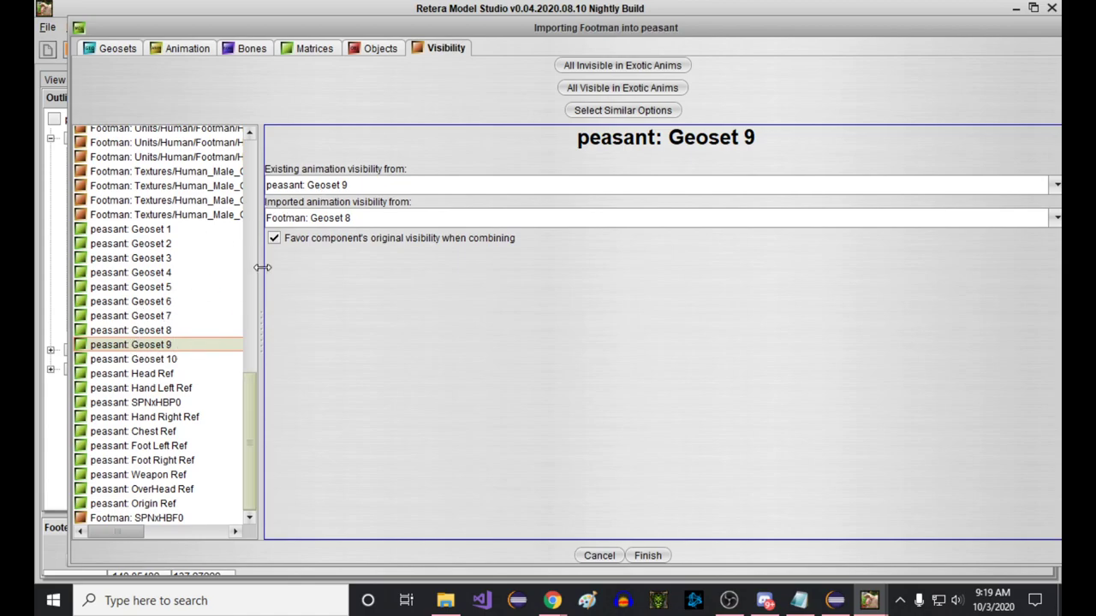
Make peasant Geoset 10 take imported-animation visibility from Footman Geoset 9.
left_click(166, 360)
left_click(332, 217)
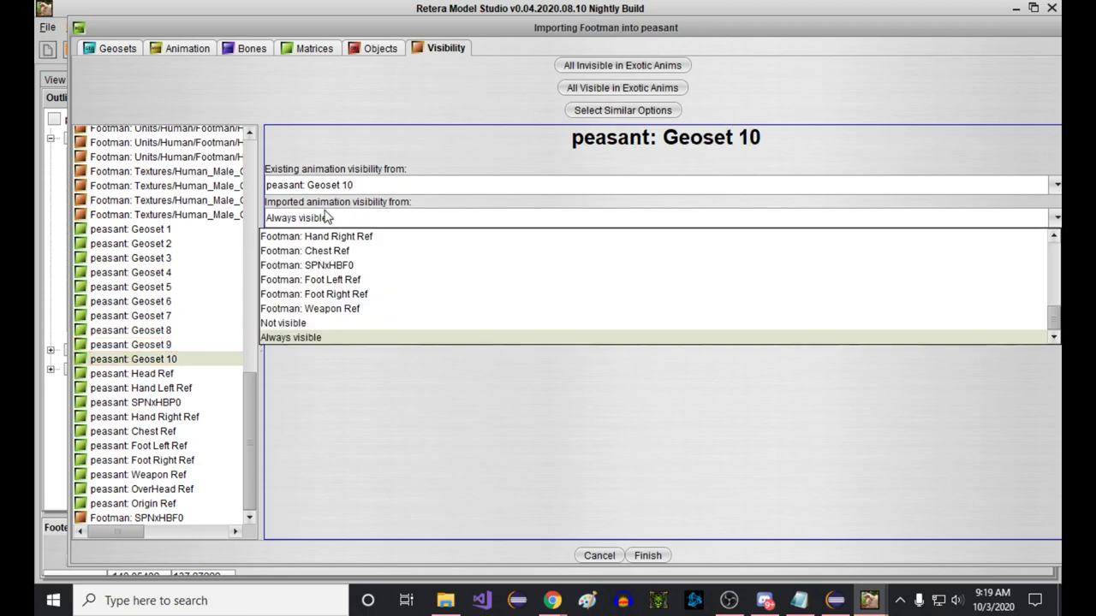
scroll(325, 334, "up", 5)
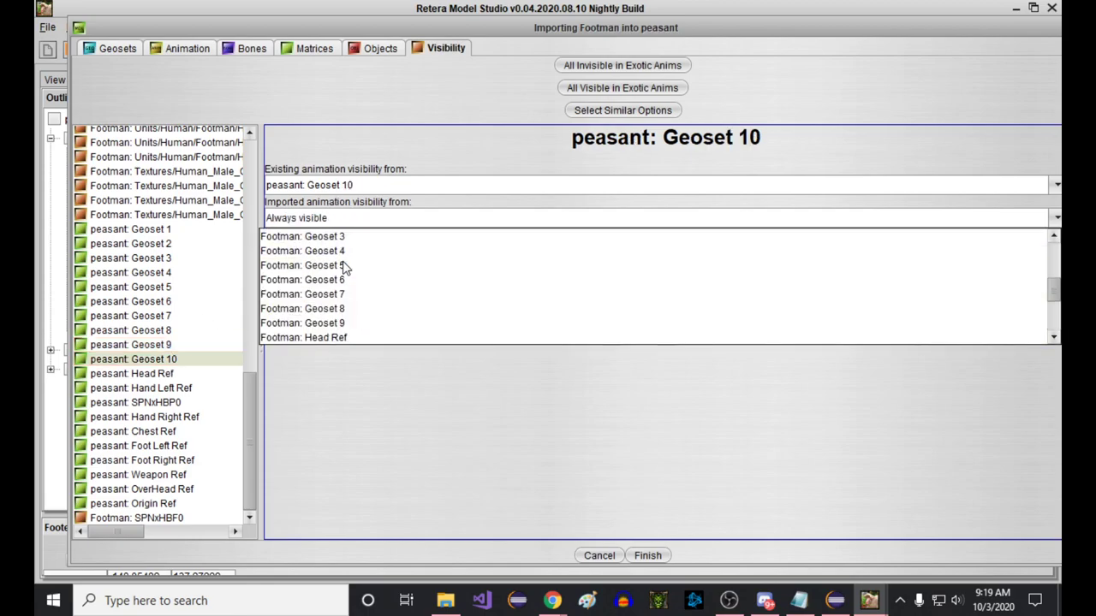
left_click(298, 325)
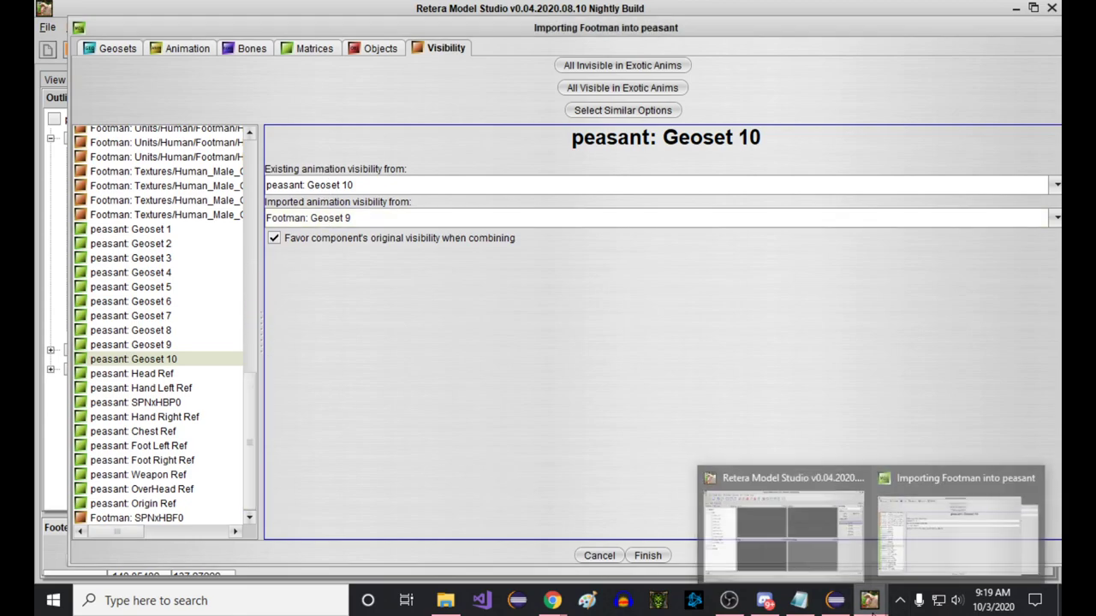
left_click(783, 531)
left_click(238, 27)
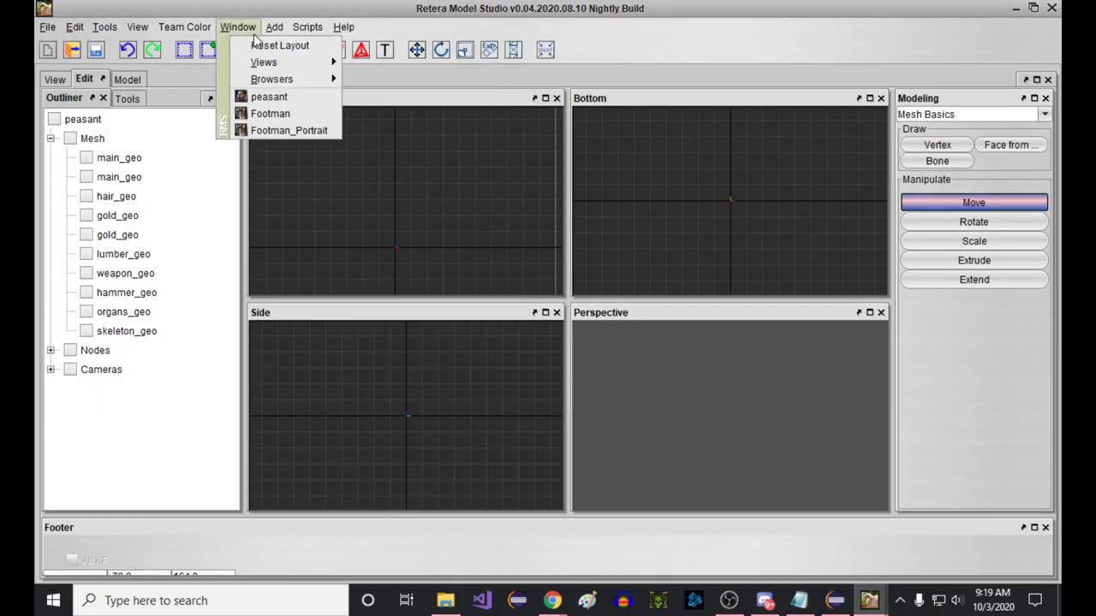
left_click(265, 96)
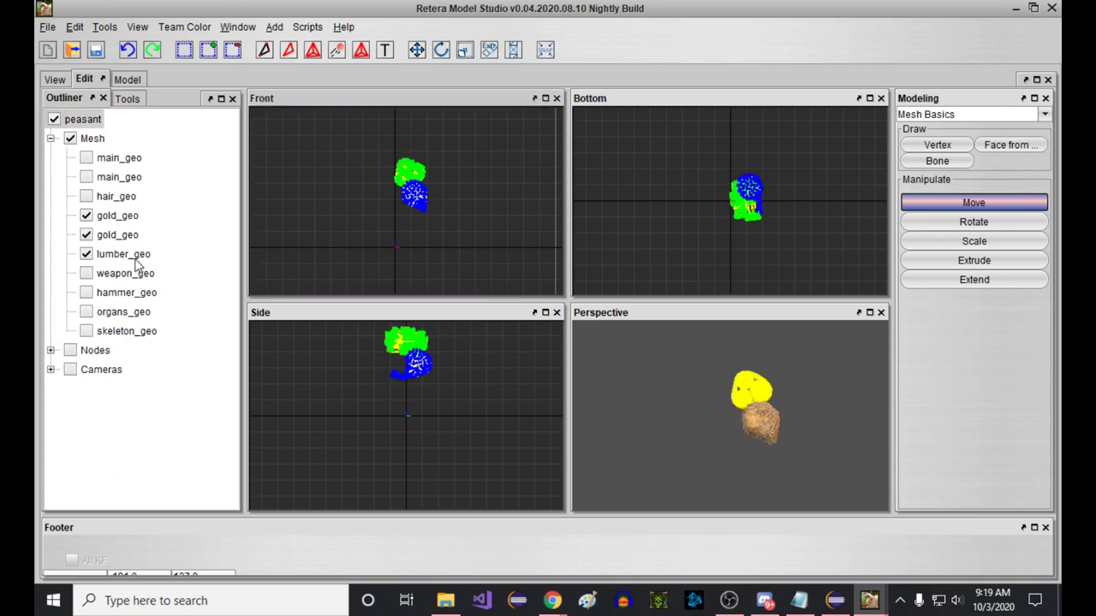
scroll(482, 374, "up", 5)
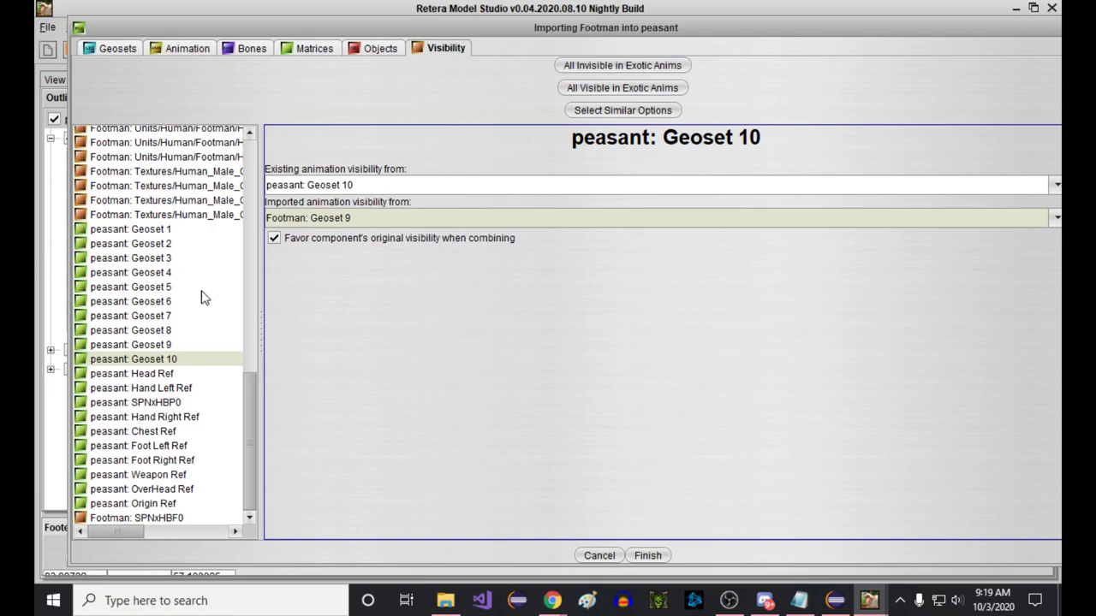
Set peasant Geosets 4–6 to Not visible in imported animations and finish the import.
left_click(196, 274)
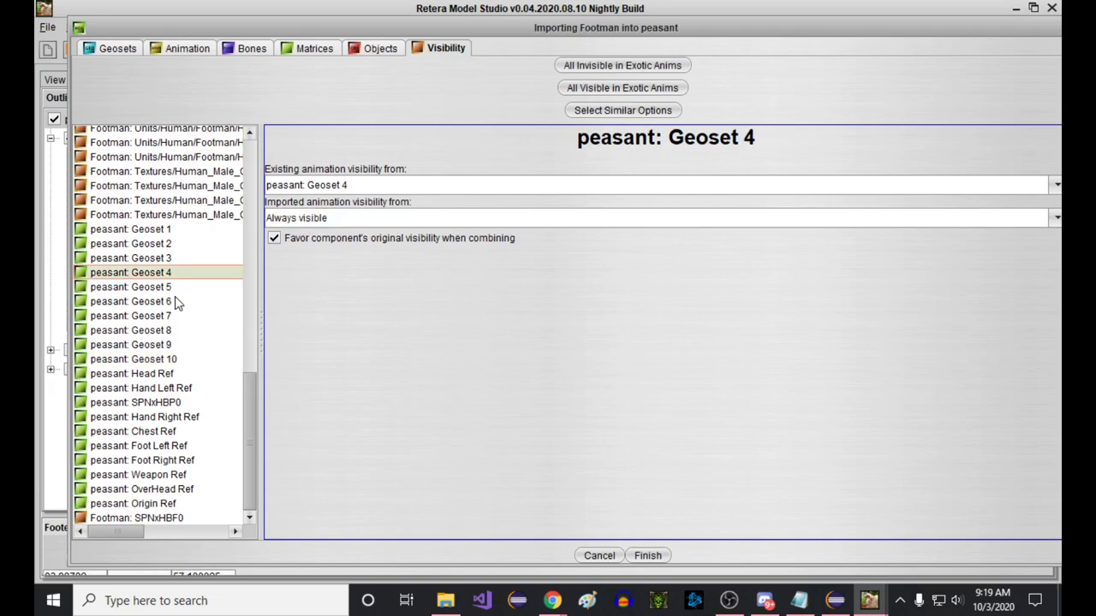
left_click(171, 302, "shift")
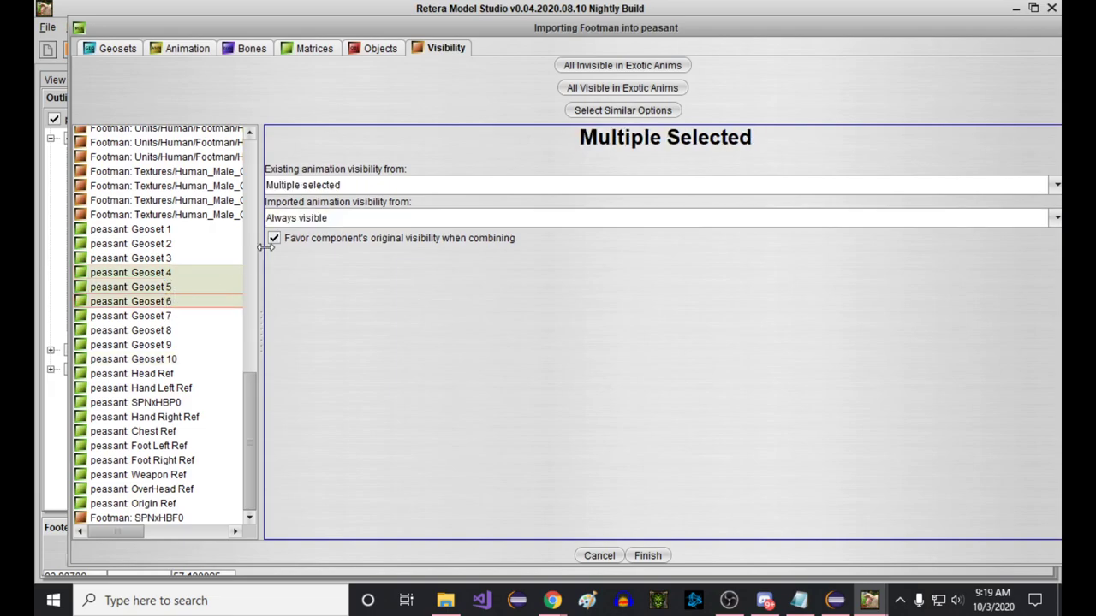
left_click(310, 219)
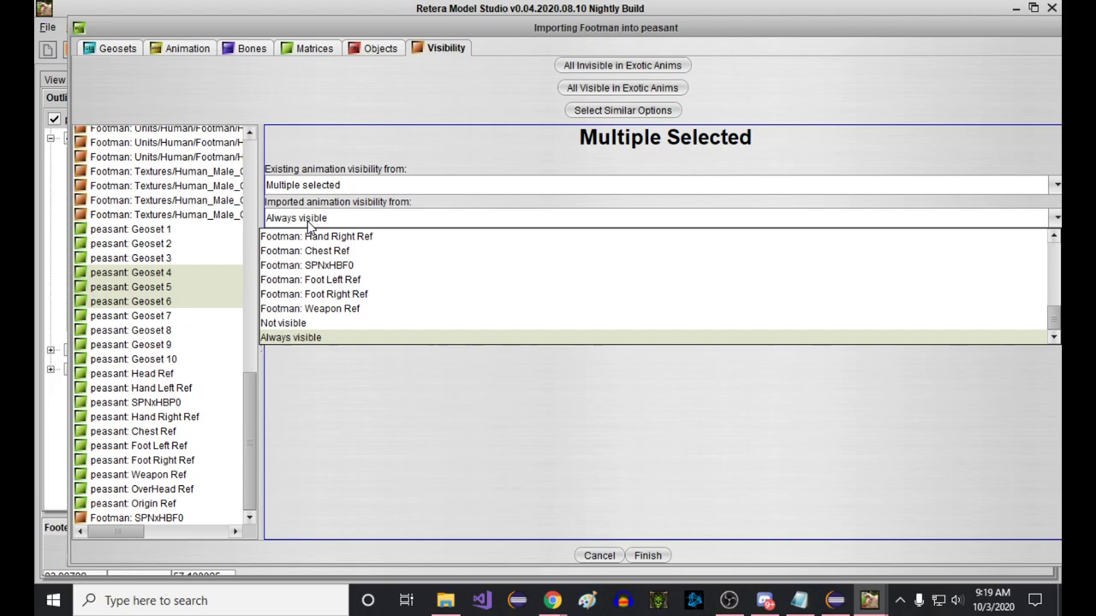
left_click(291, 333)
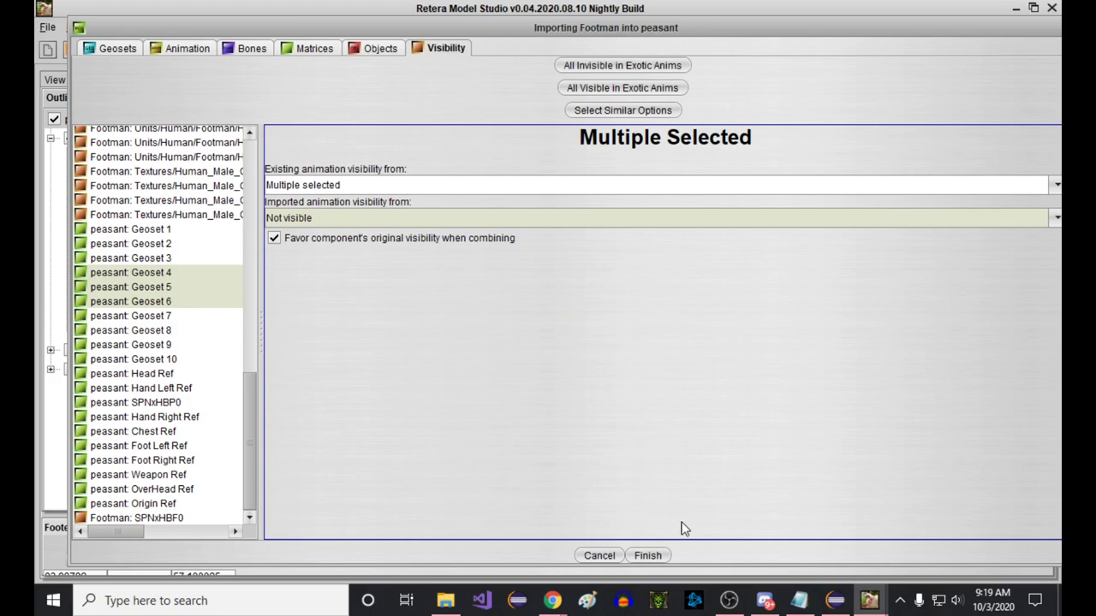
left_click(662, 554)
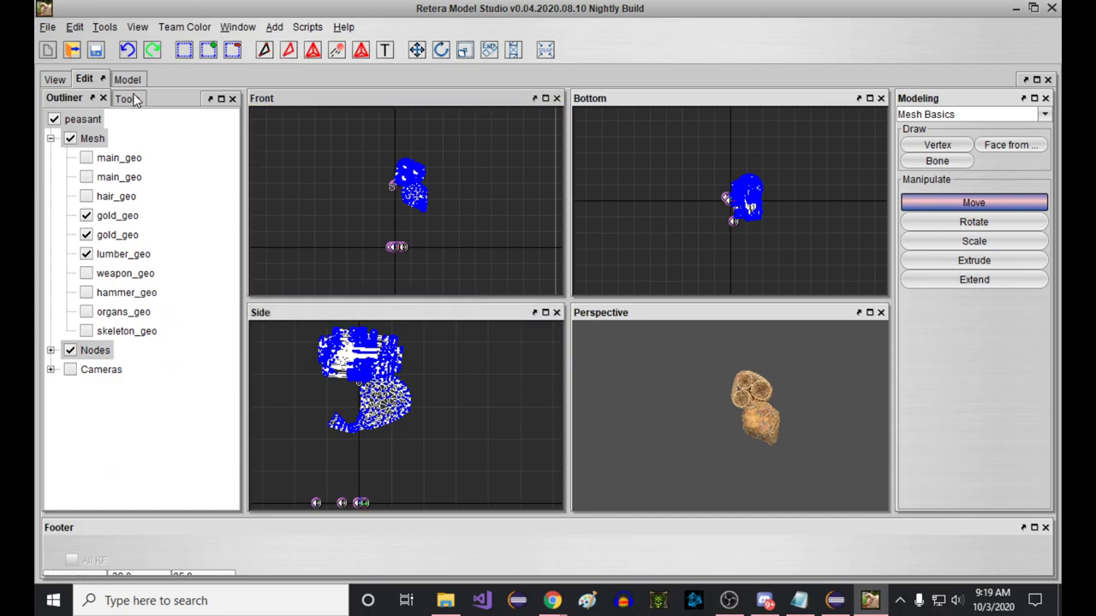
In the View tab, play the Cinematic Walk One animation on the combined peasant.
left_click(66, 78)
left_click(753, 120)
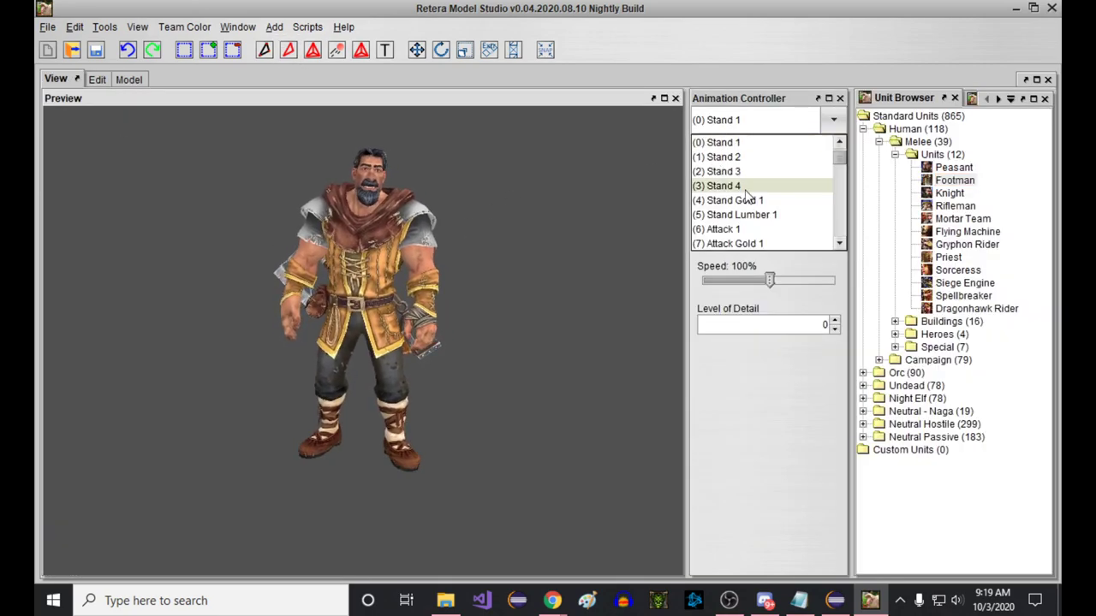
scroll(749, 201, "down", 15)
scroll(798, 187, "up", 6)
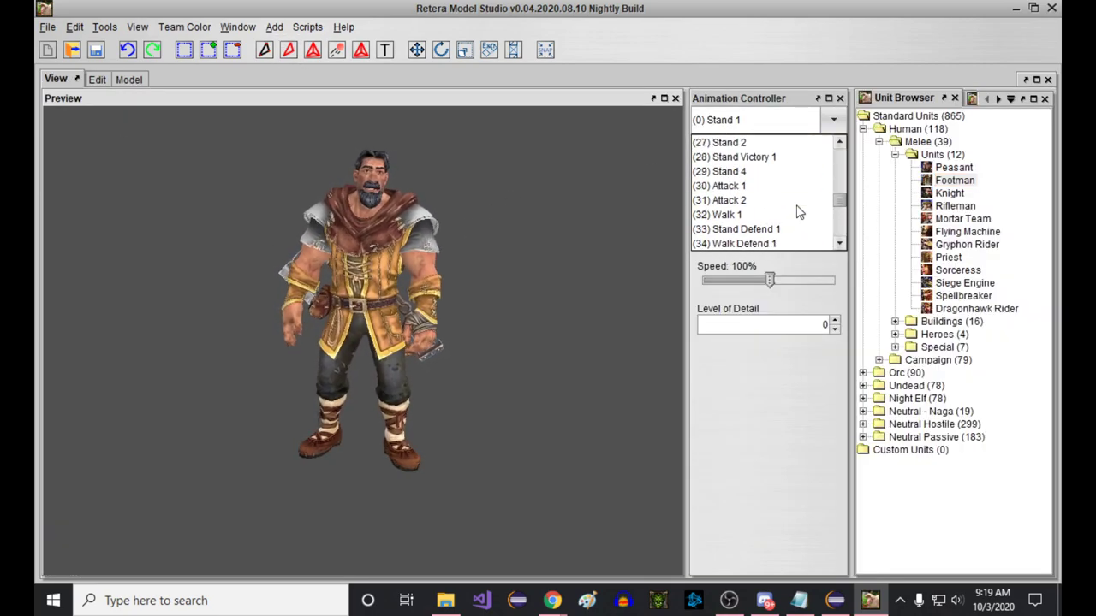
scroll(798, 188, "up", 2)
scroll(790, 181, "down", 1)
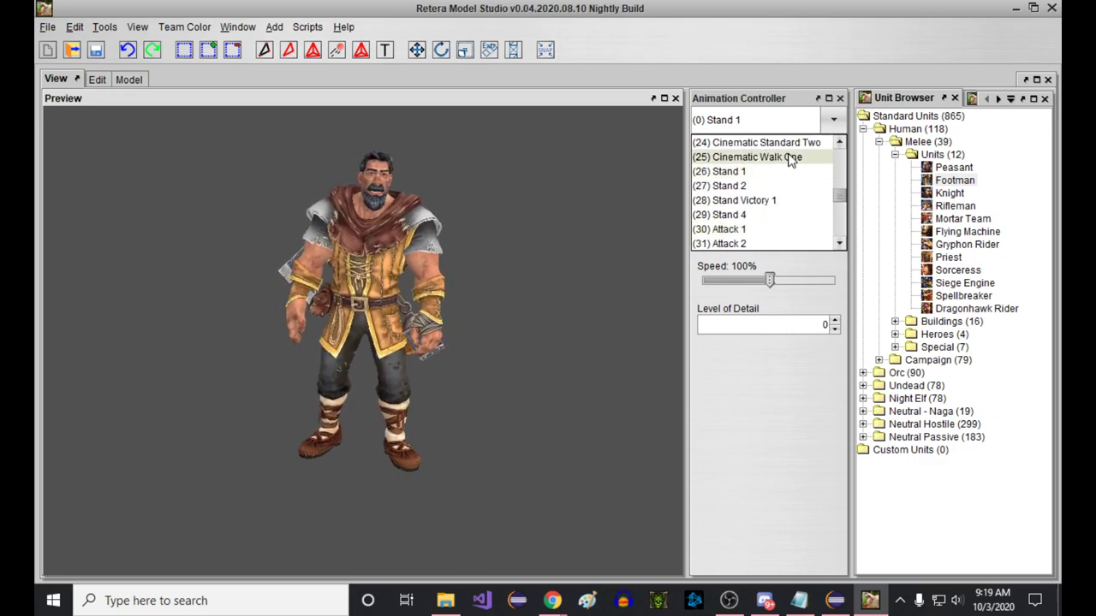
left_click(764, 158)
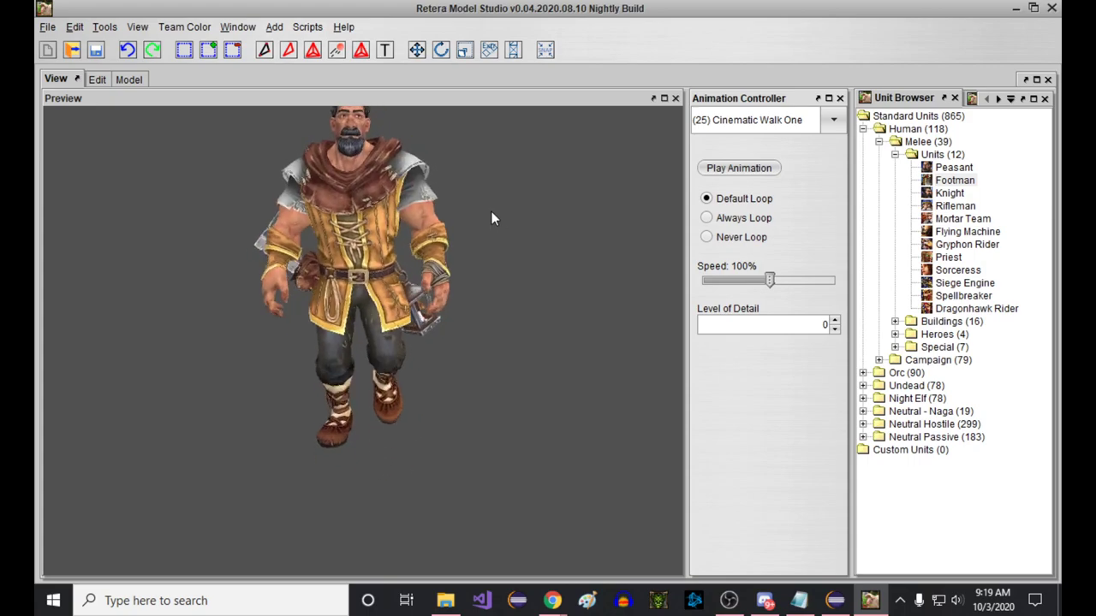
Play the imported Stand 1 animation, then Stand 2.
scroll(746, 124, "down", 1)
left_click(745, 122)
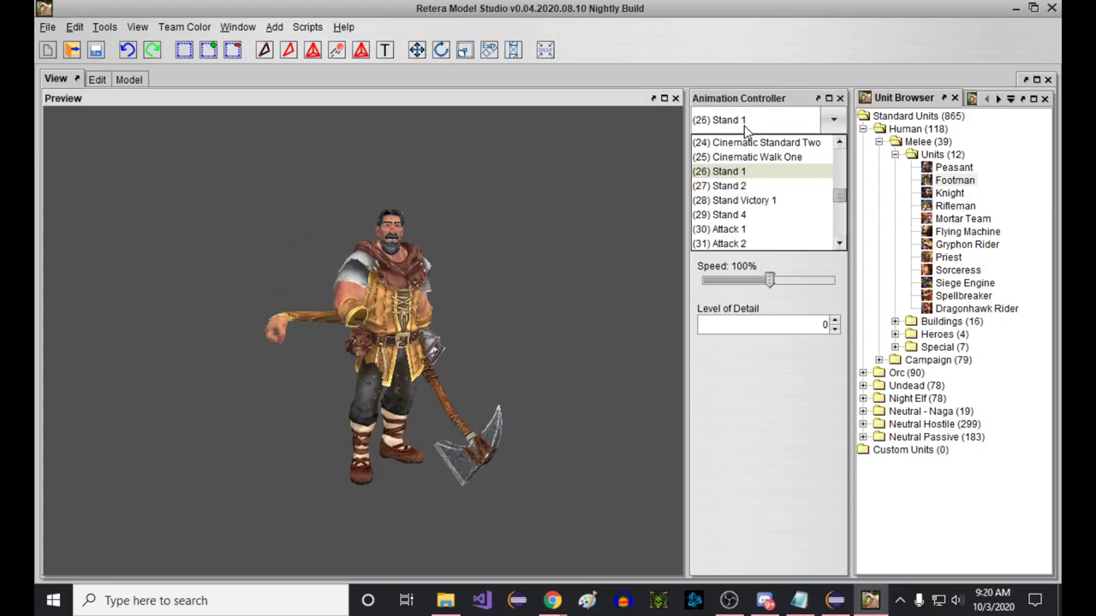
left_click(745, 122)
left_click(743, 120)
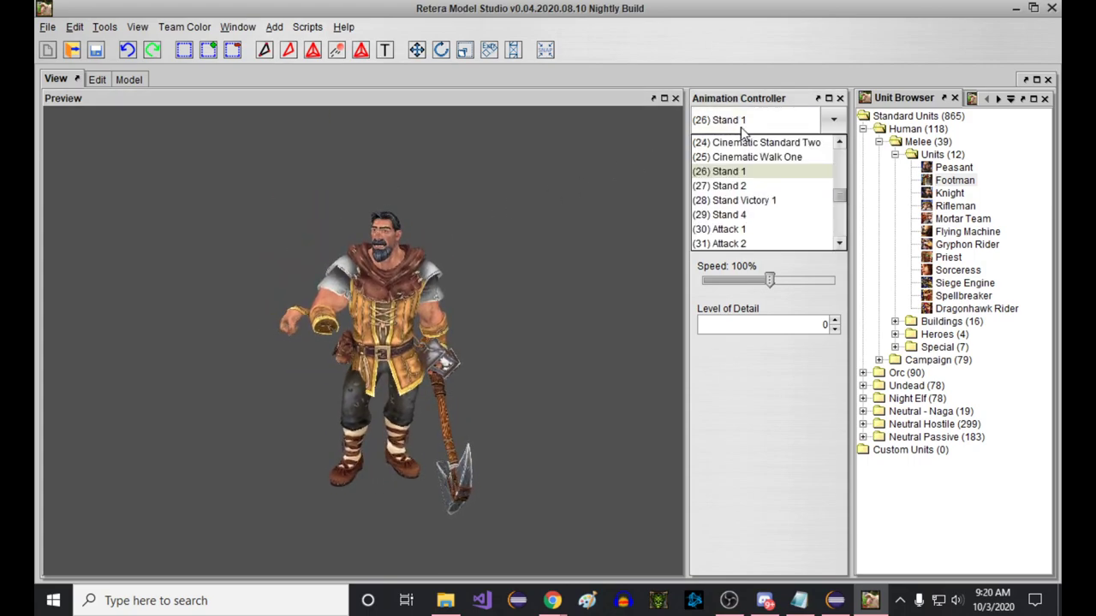
left_click(760, 183)
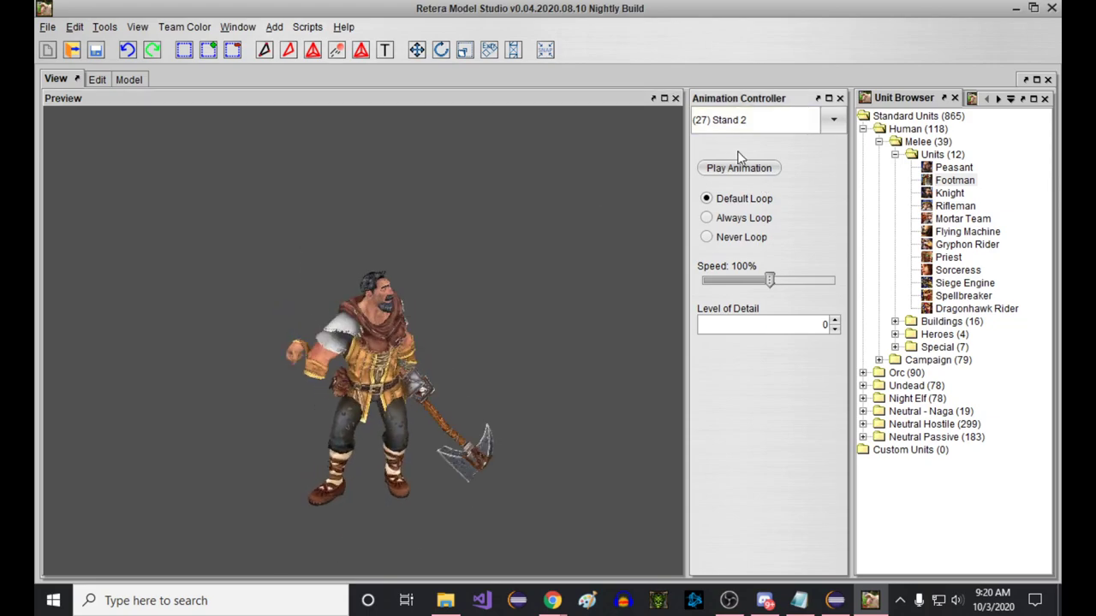
Browse further through the animation list, leaving (26) Stand 1 playing.
scroll(751, 124, "down", 1)
scroll(752, 124, "down", 1)
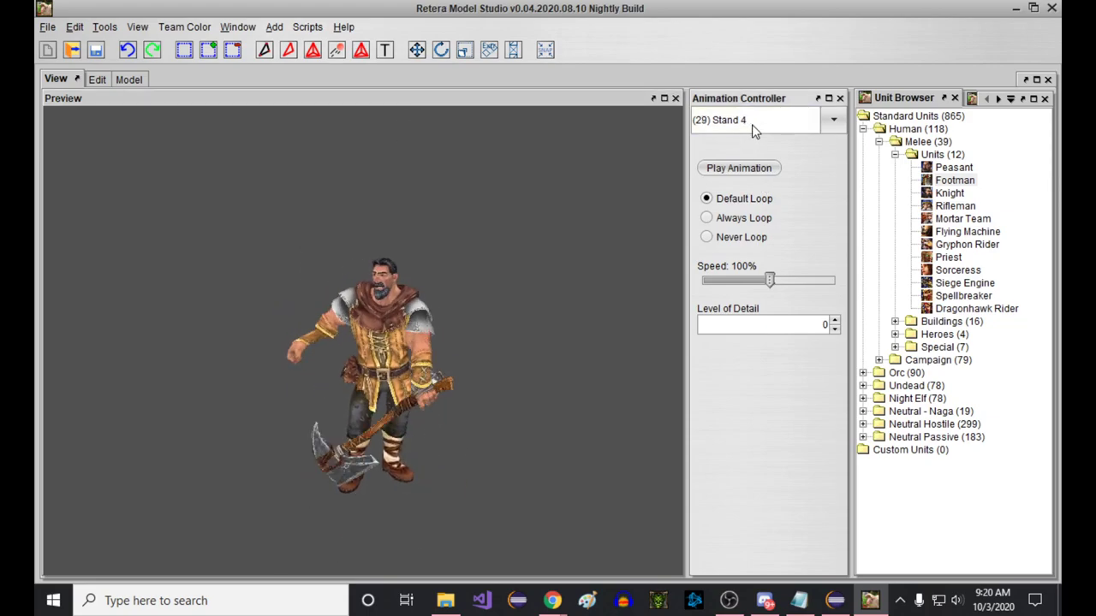
scroll(751, 124, "down", 2)
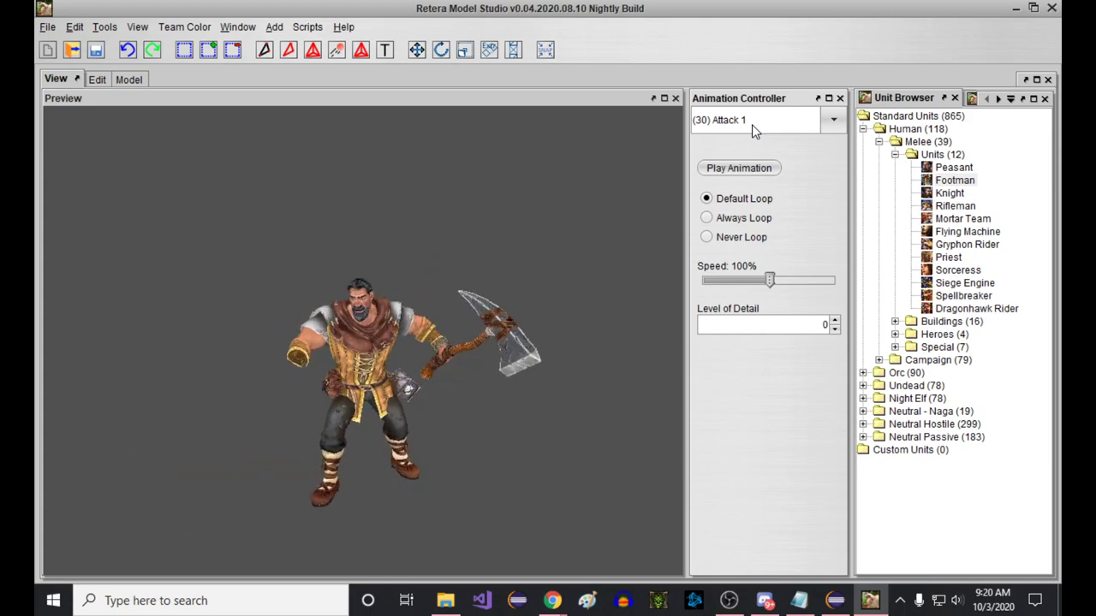
scroll(751, 124, "down", 1)
scroll(751, 124, "down", 2)
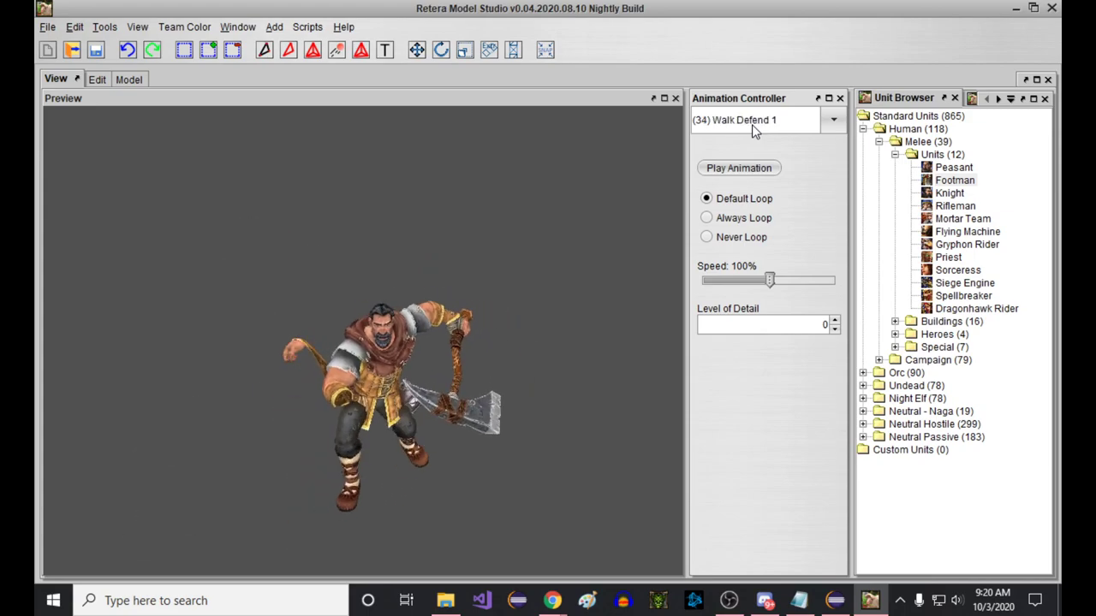
scroll(752, 124, "down", 1)
scroll(751, 124, "down", 1)
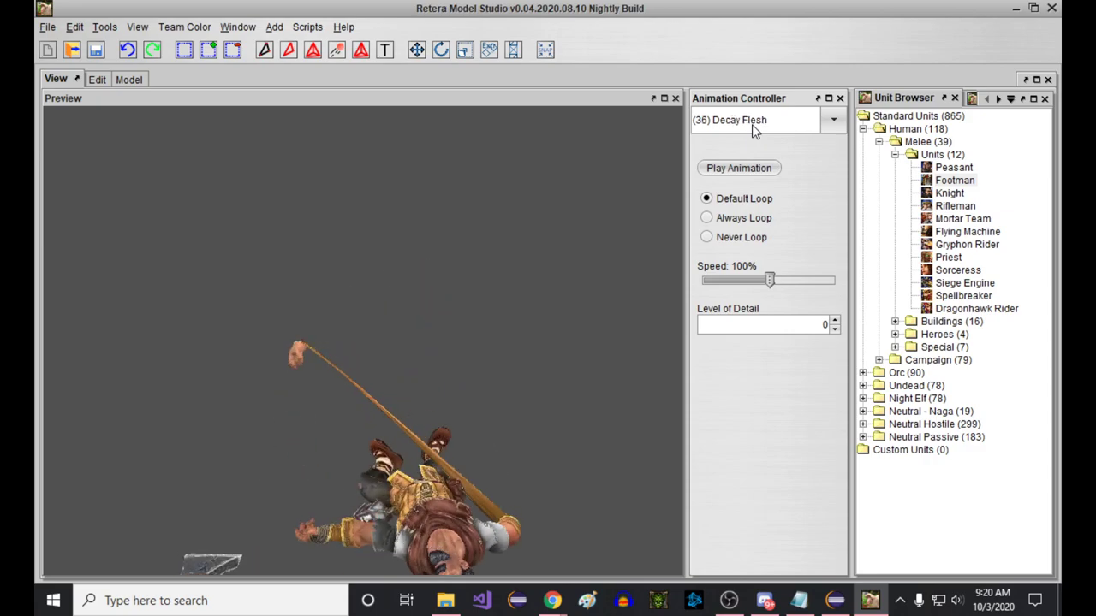
scroll(752, 124, "down", 2)
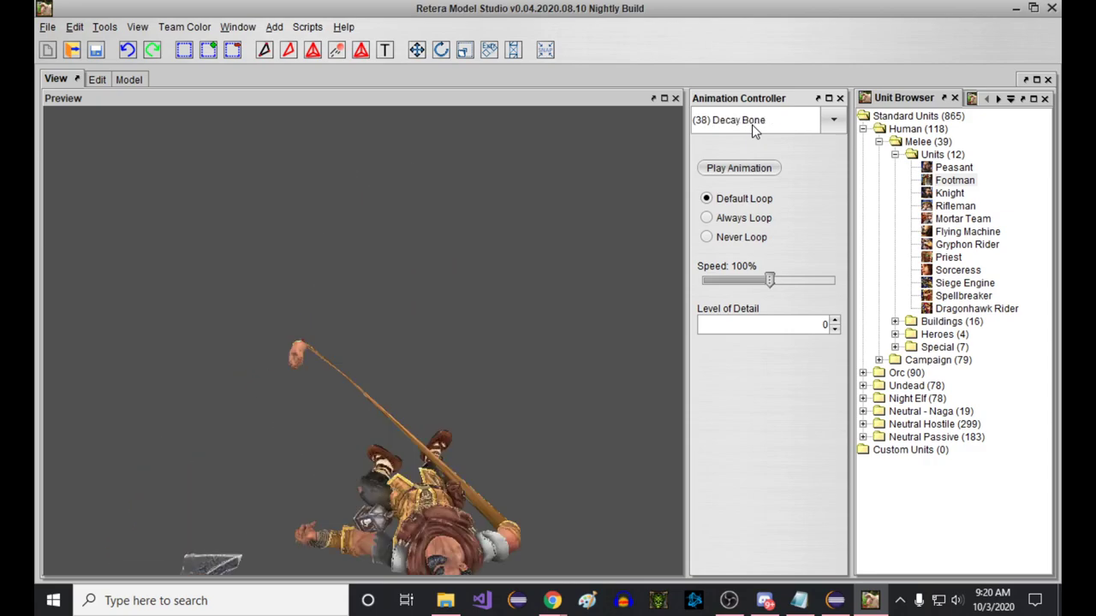
scroll(752, 124, "down", 2)
scroll(752, 124, "up", 1)
left_click(751, 124)
scroll(762, 153, "up", 1)
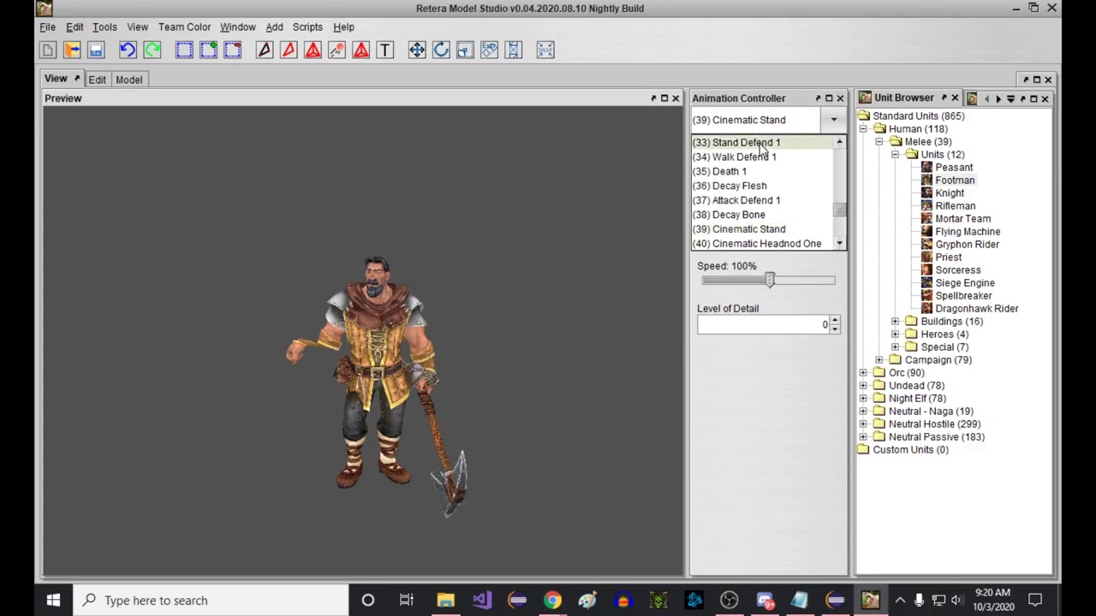
scroll(763, 172, "up", 2)
Play the imported Stand 1 animation, then zoom and orbit the preview to a side view.
left_click(764, 171)
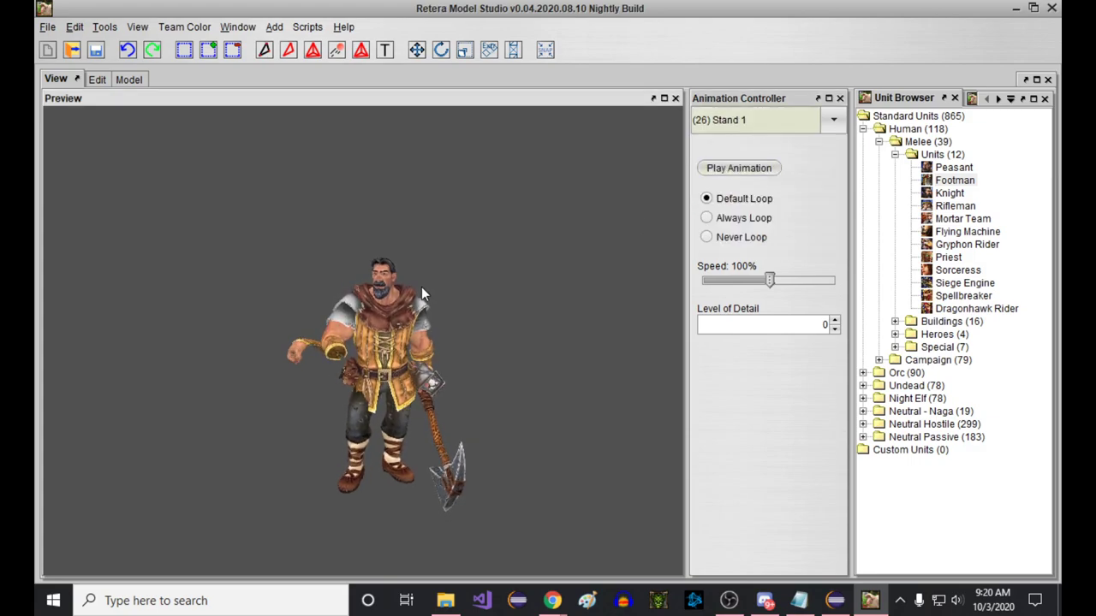
left_click(421, 293)
scroll(327, 321, "up", 2)
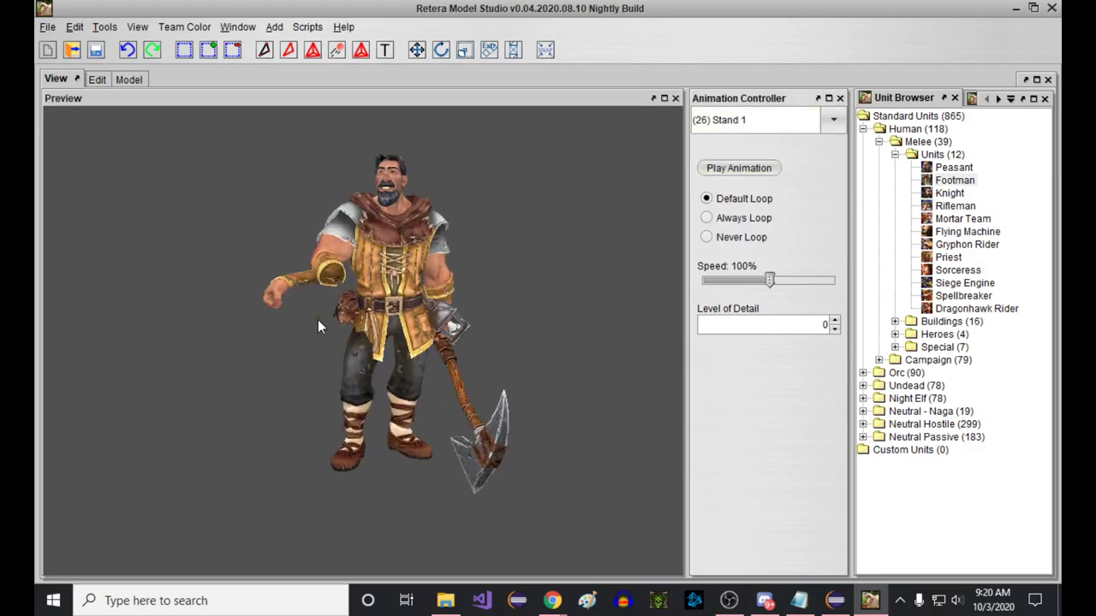
right_click_drag(311, 280, 284, 248)
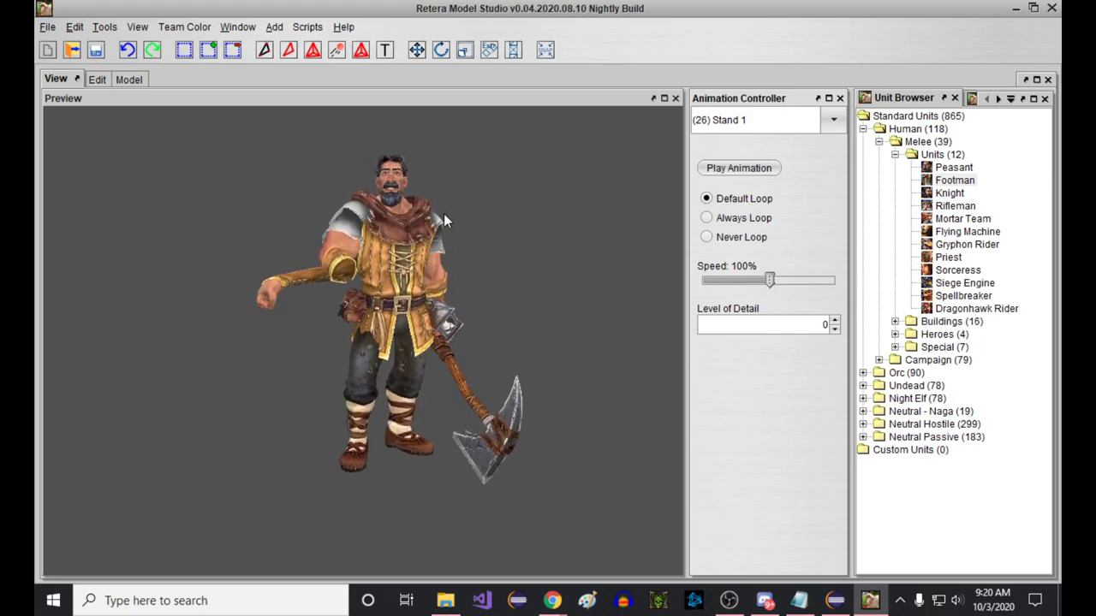
middle_click_drag(502, 208, 364, 261)
Preview the peasant's original Stand 1, then the Stand Ready 1 animation.
left_click(770, 119)
scroll(768, 170, "up", 8)
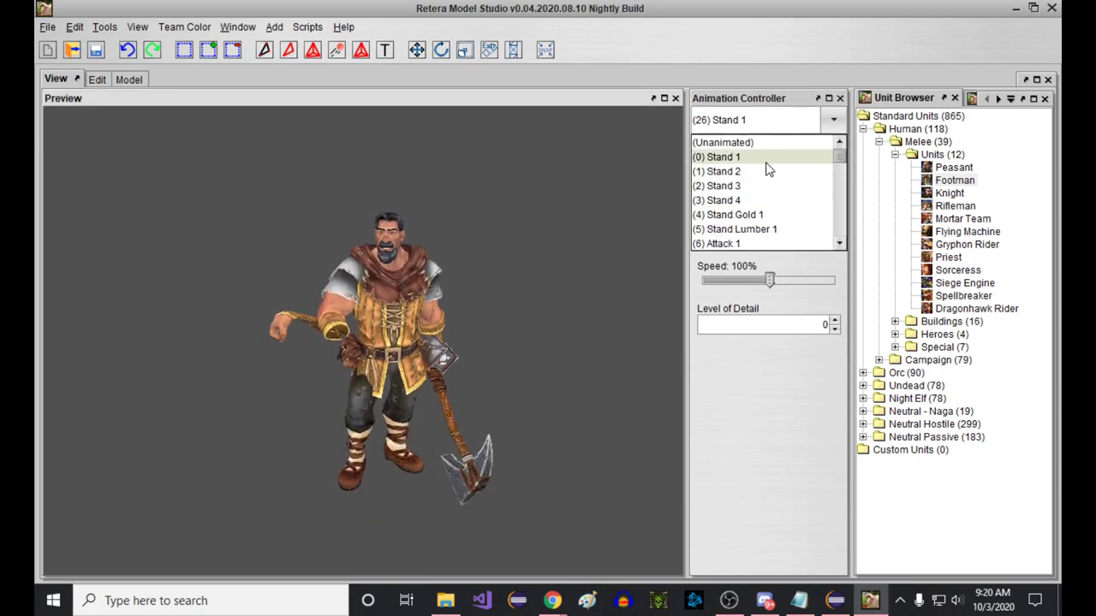
left_click(766, 158)
scroll(745, 123, "down", 4)
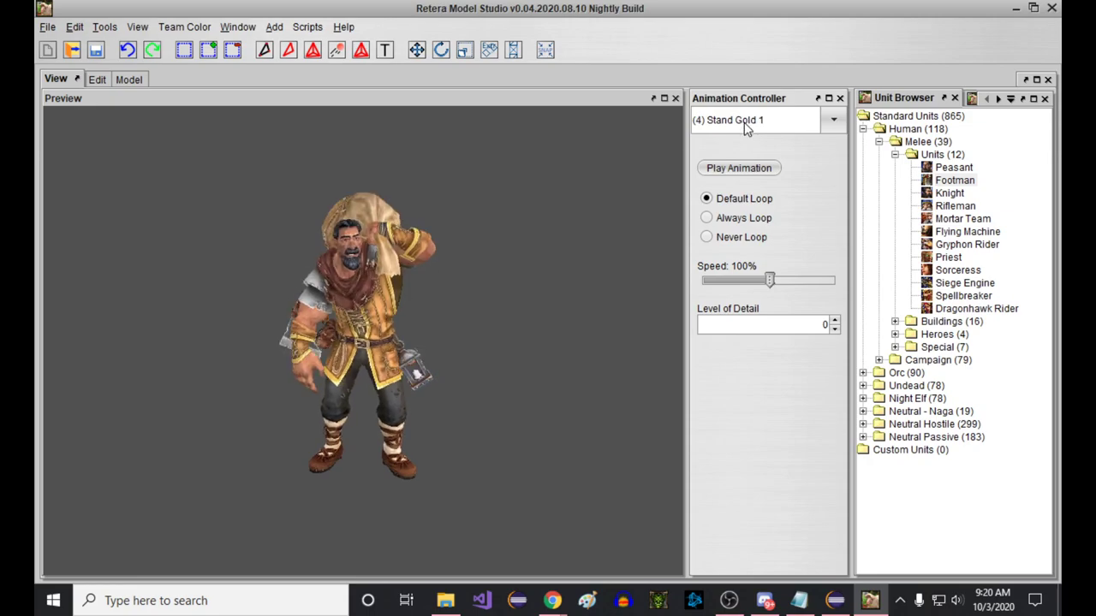
scroll(745, 127, "down", 4)
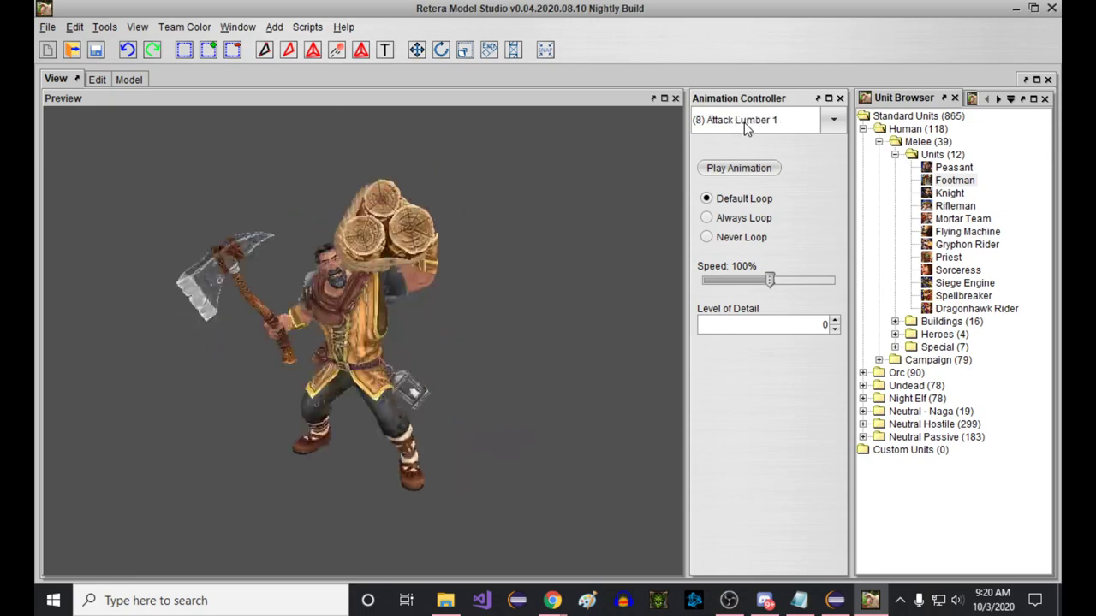
scroll(745, 127, "down", 1)
left_click(745, 122)
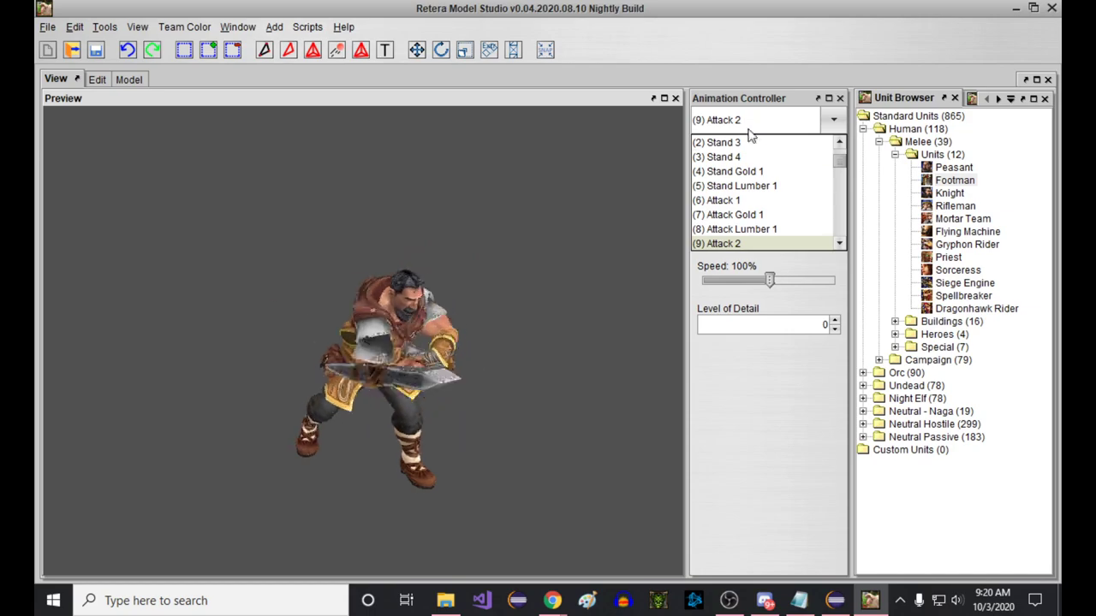
scroll(766, 171, "down", 2)
scroll(774, 178, "down", 1)
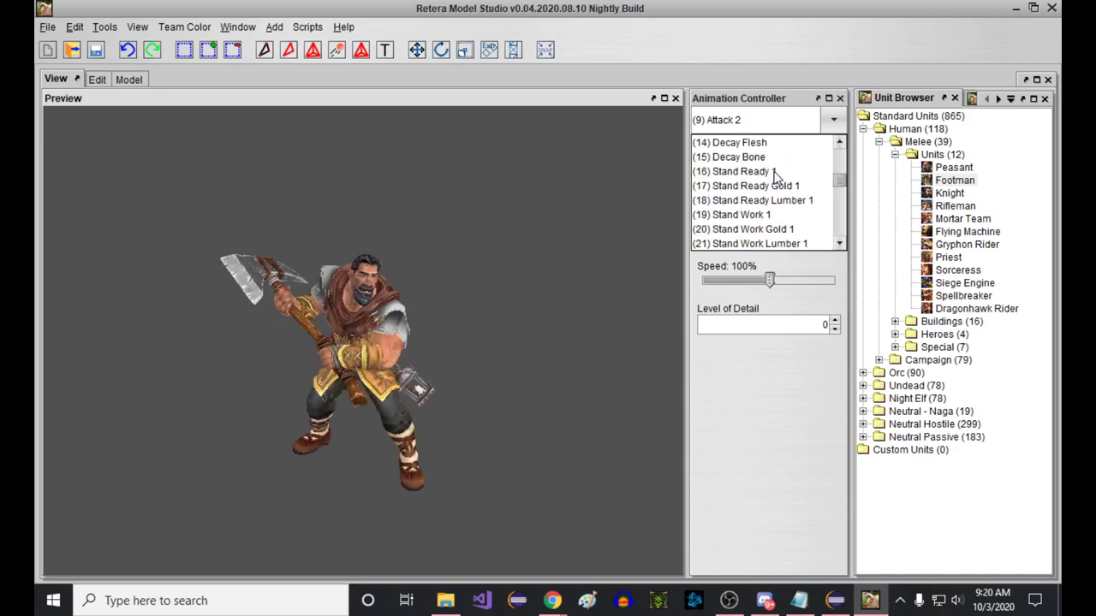
left_click(791, 172)
Switch the preview back to the imported Stand 1 animation.
left_click(771, 119)
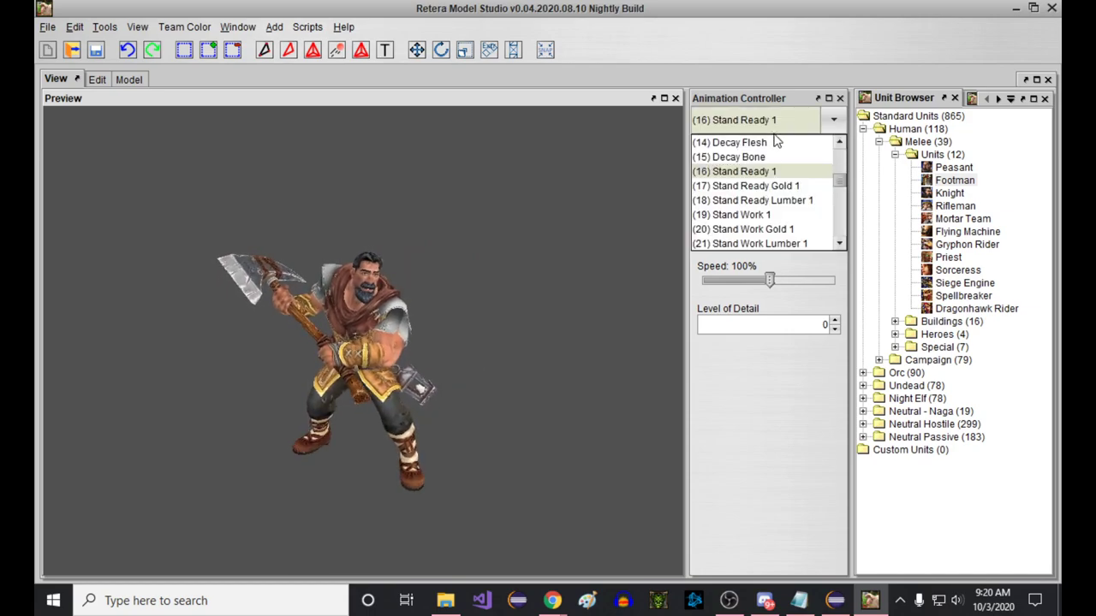
scroll(777, 173, "down", 3)
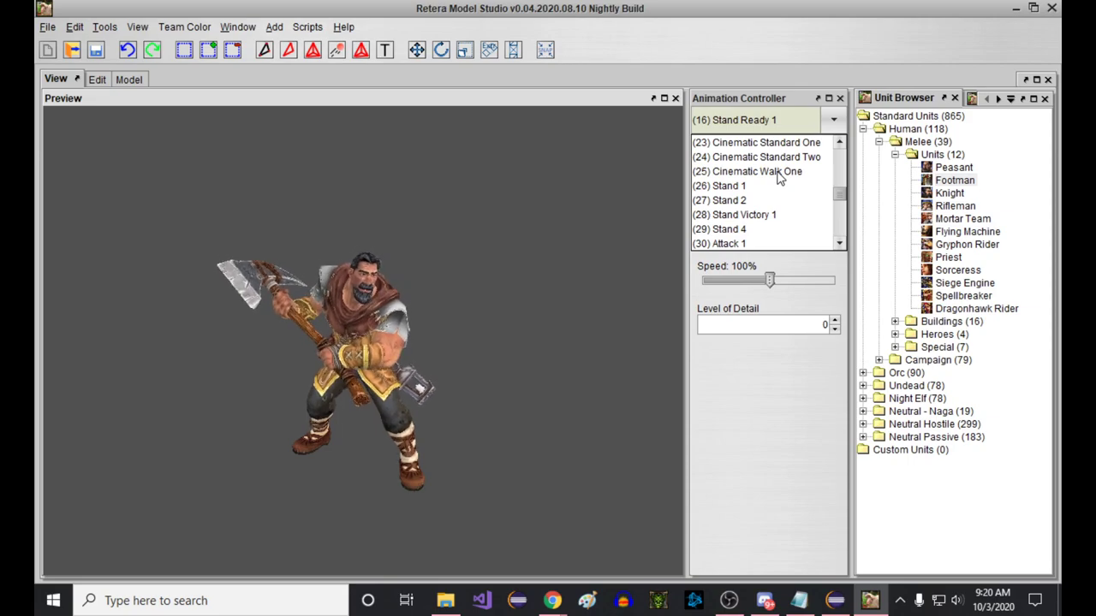
scroll(779, 177, "down", 1)
scroll(779, 177, "up", 1)
left_click(764, 186)
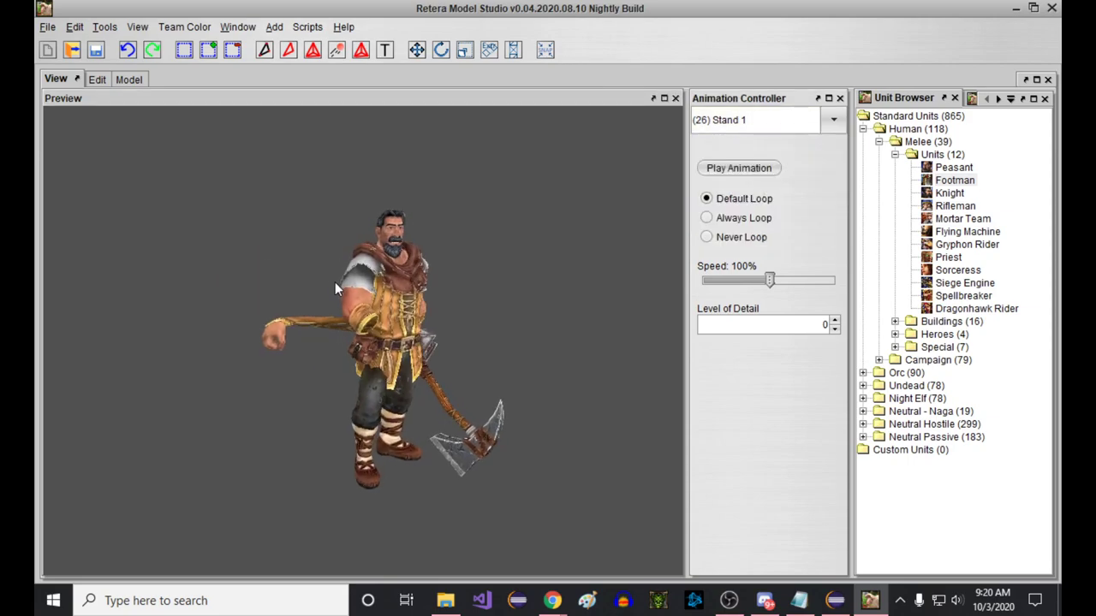
Preview the Stand 6 animation, followed by Stand Ready 1.
left_click(753, 120)
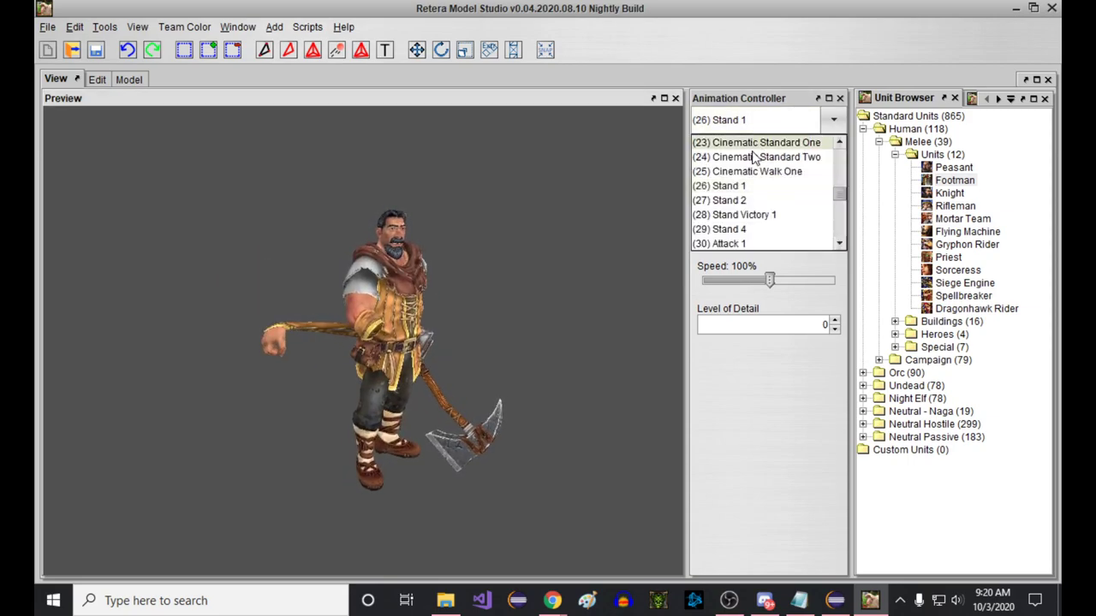
scroll(744, 201, "down", 3)
scroll(745, 201, "down", 1)
left_click(769, 200)
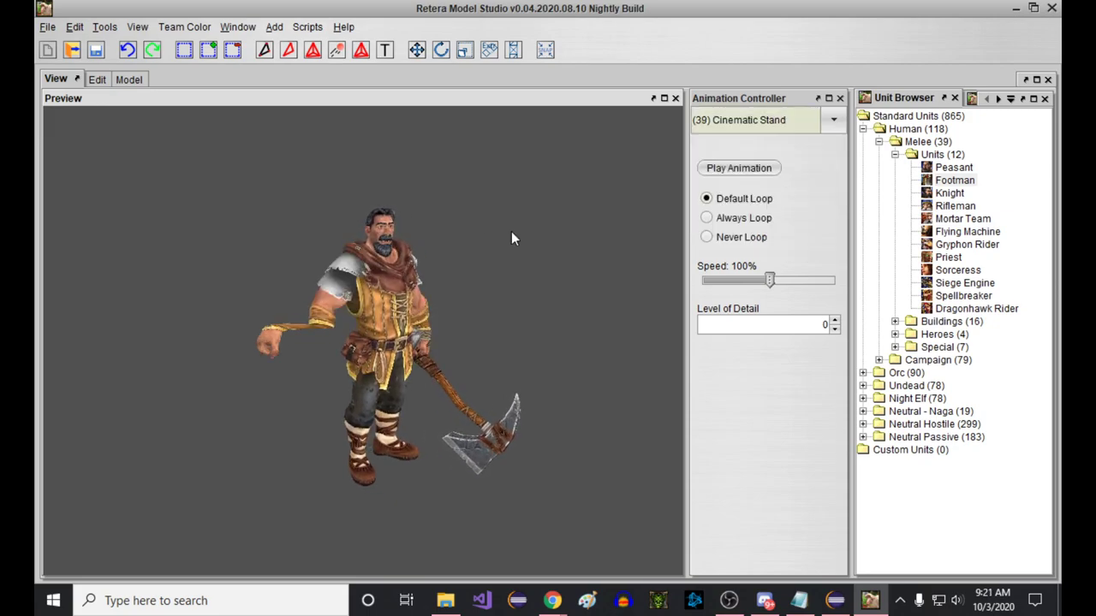
left_click(754, 120)
scroll(768, 191, "down", 3)
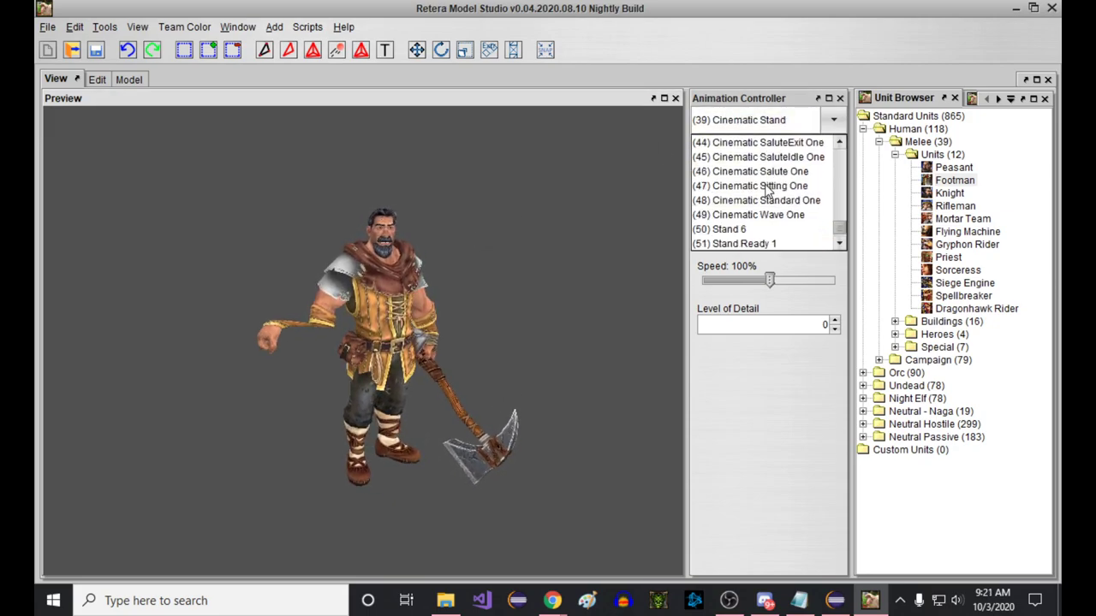
left_click(753, 229)
left_click(705, 127)
scroll(770, 201, "down", 1)
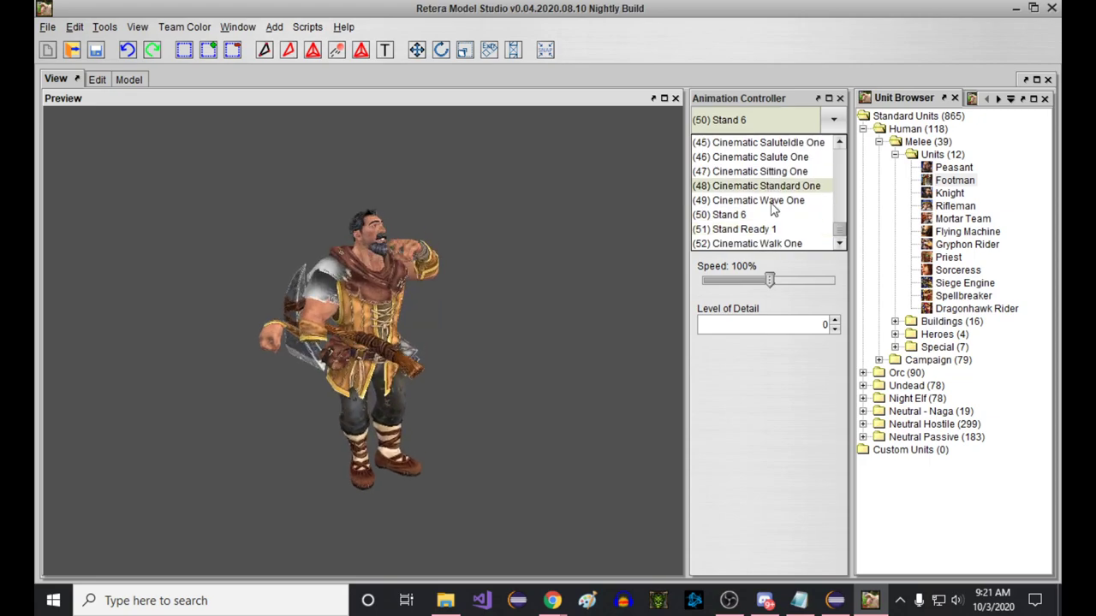
left_click(760, 228)
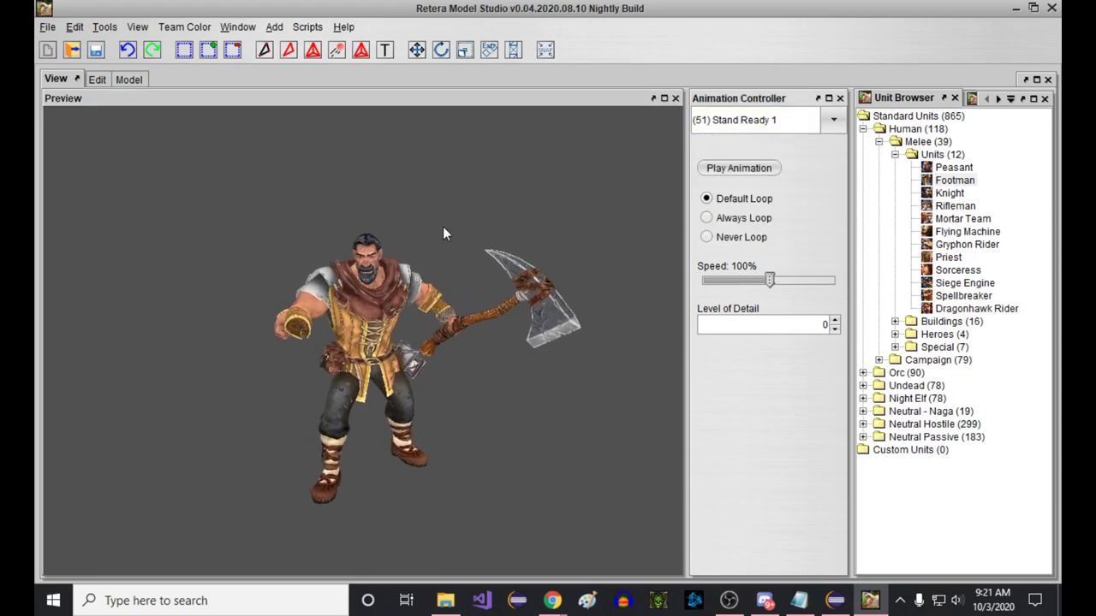
Leave Stand 1 playing and orbit the preview to see the model from the side.
left_click(760, 119)
scroll(768, 183, "up", 7)
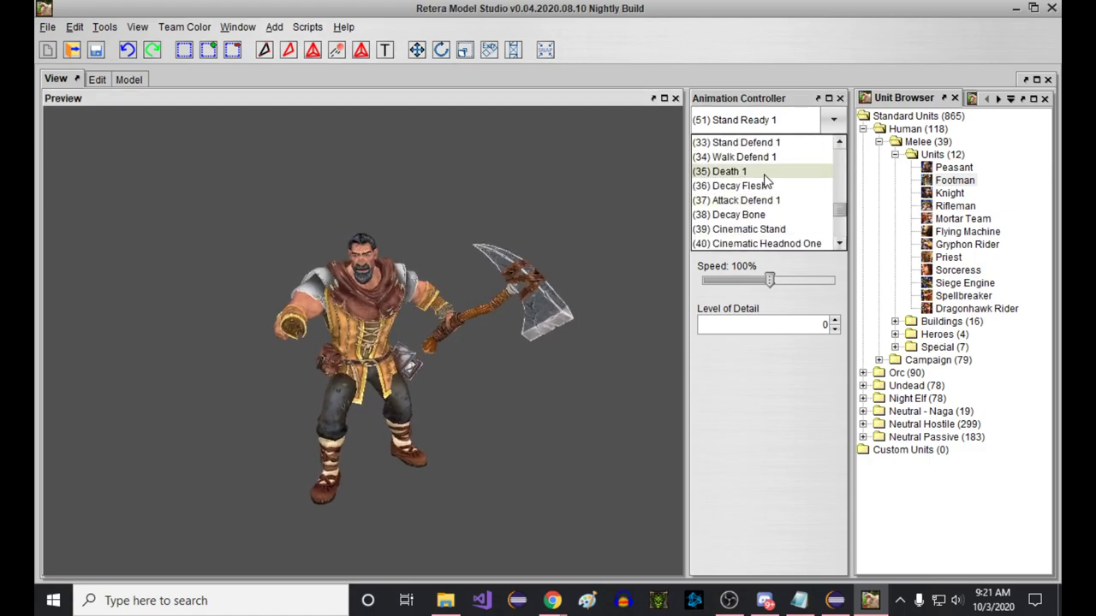
left_click(764, 172)
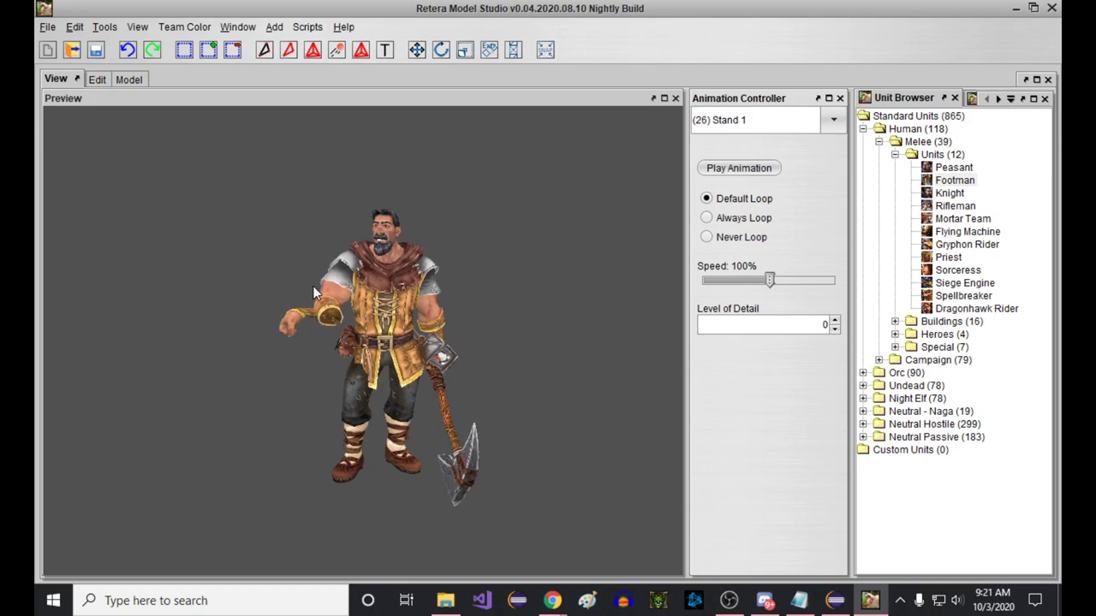
middle_click_drag(313, 286, 369, 304)
scroll(368, 303, "up", 3)
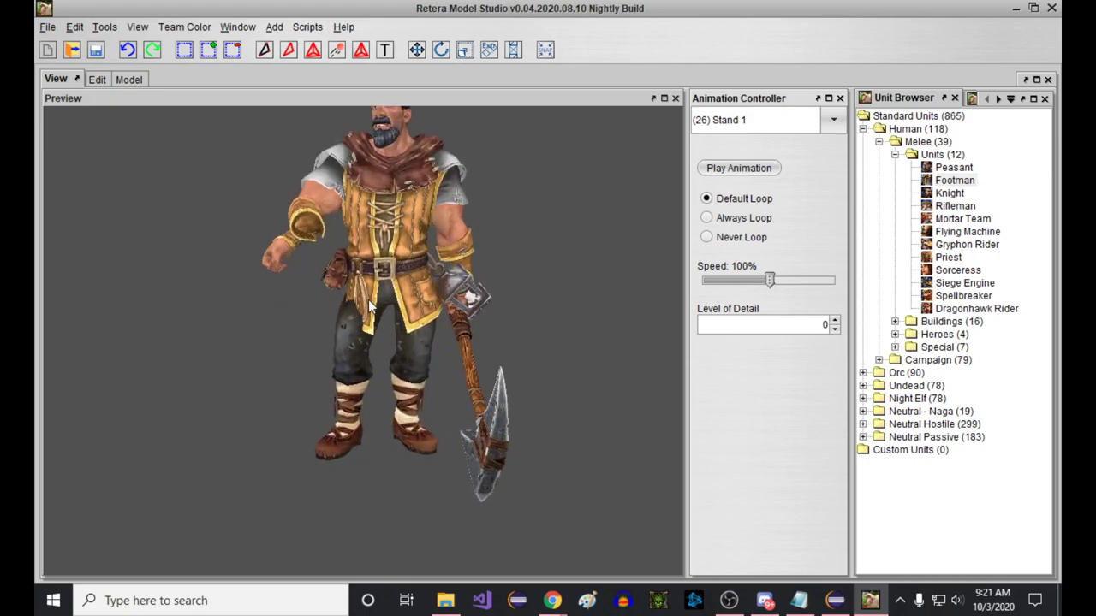
scroll(368, 300, "down", 2)
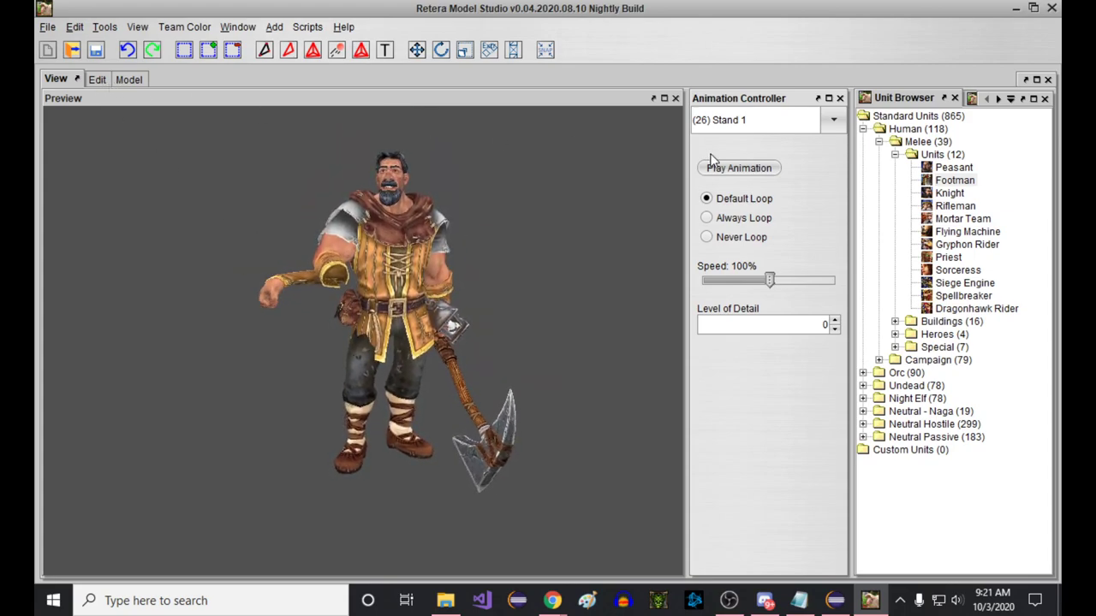
left_click(727, 119)
left_click(706, 119)
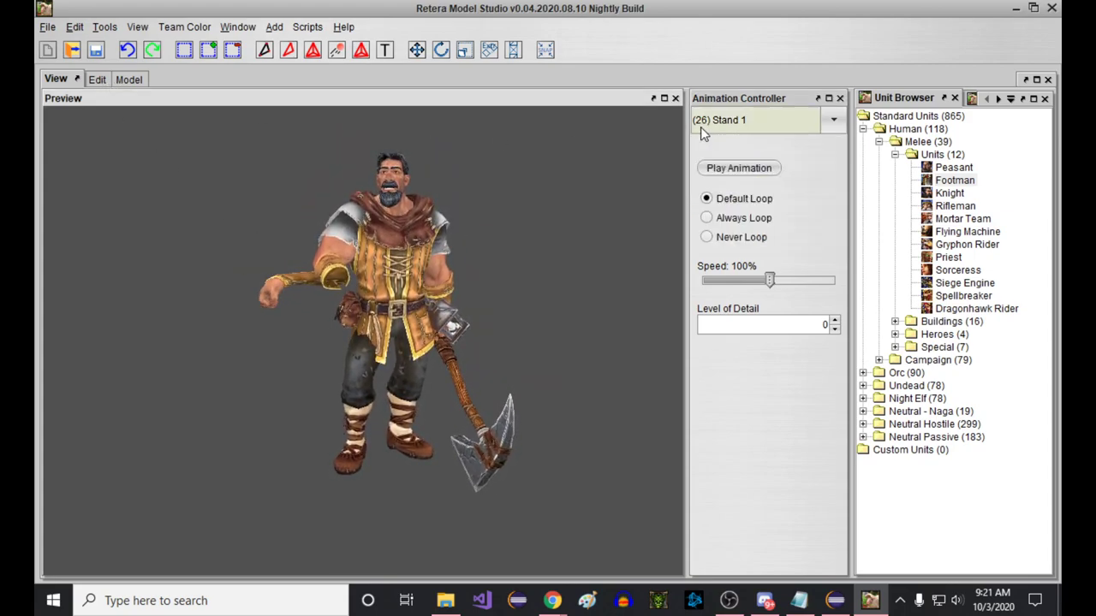
On the Edit tab, expand Nodes and bone_hand_right, then set the front-view node's parent to R_lwr_arm_twist_01_bind_jnt.
left_click(101, 81)
left_click(51, 350)
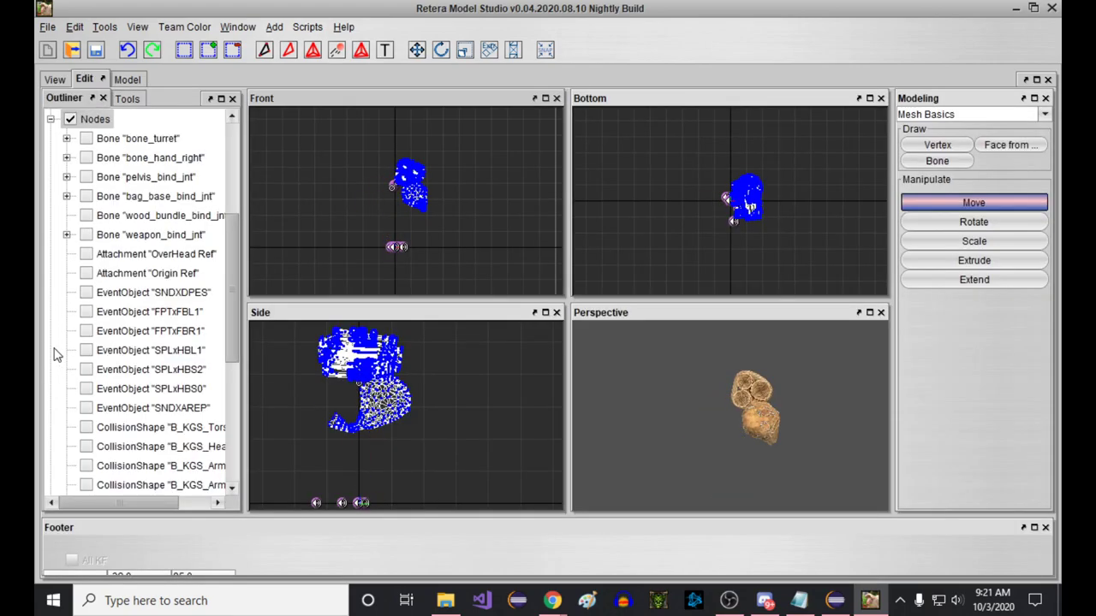
left_click(67, 159)
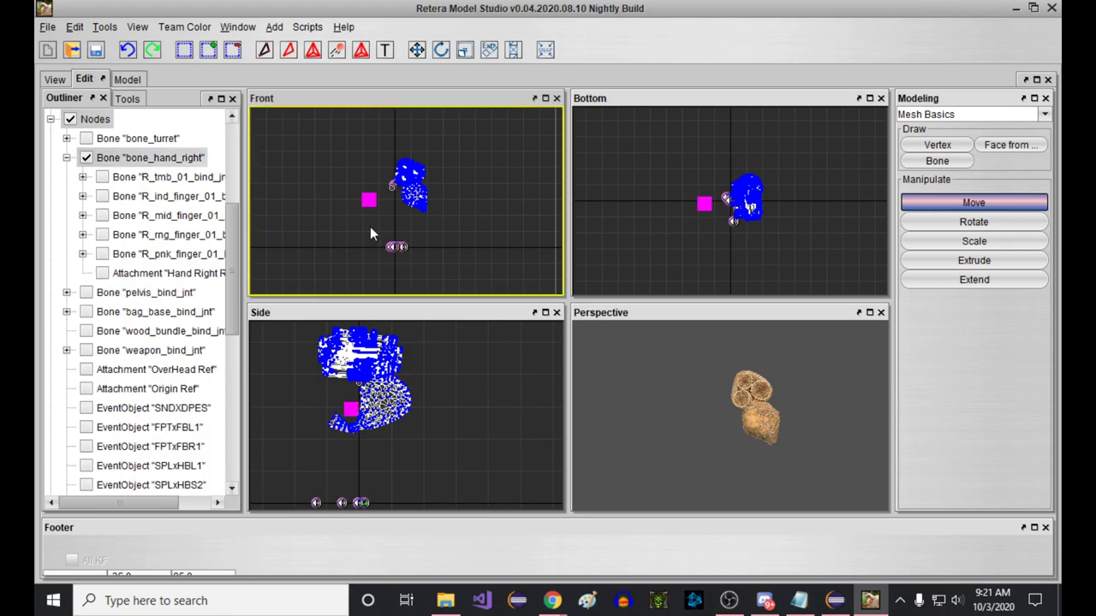
scroll(373, 228, "up", 3)
scroll(158, 355, "down", 6)
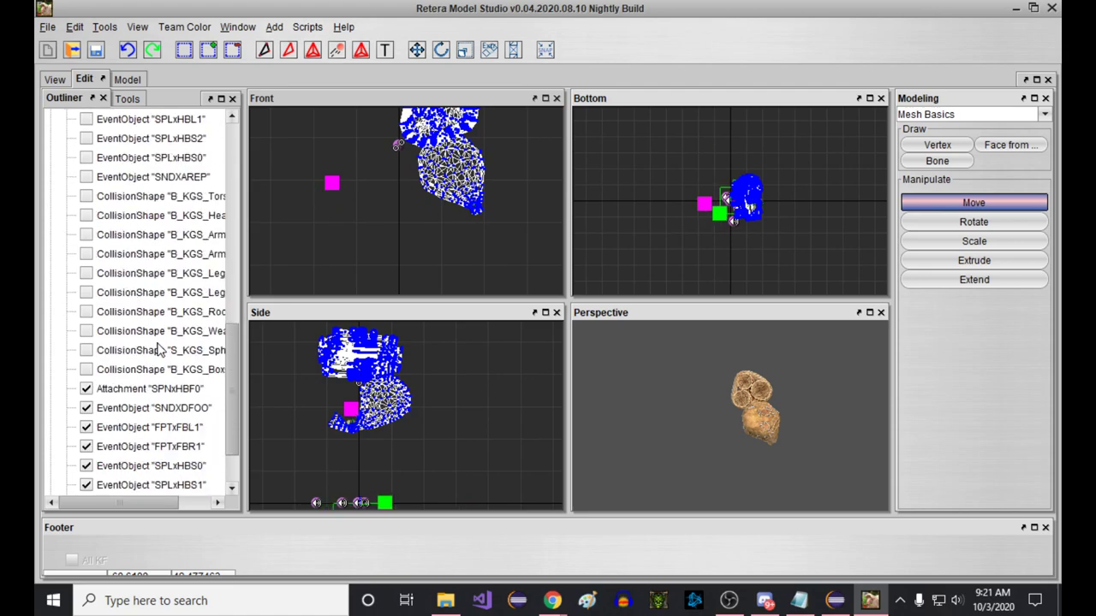
scroll(145, 408, "down", 2)
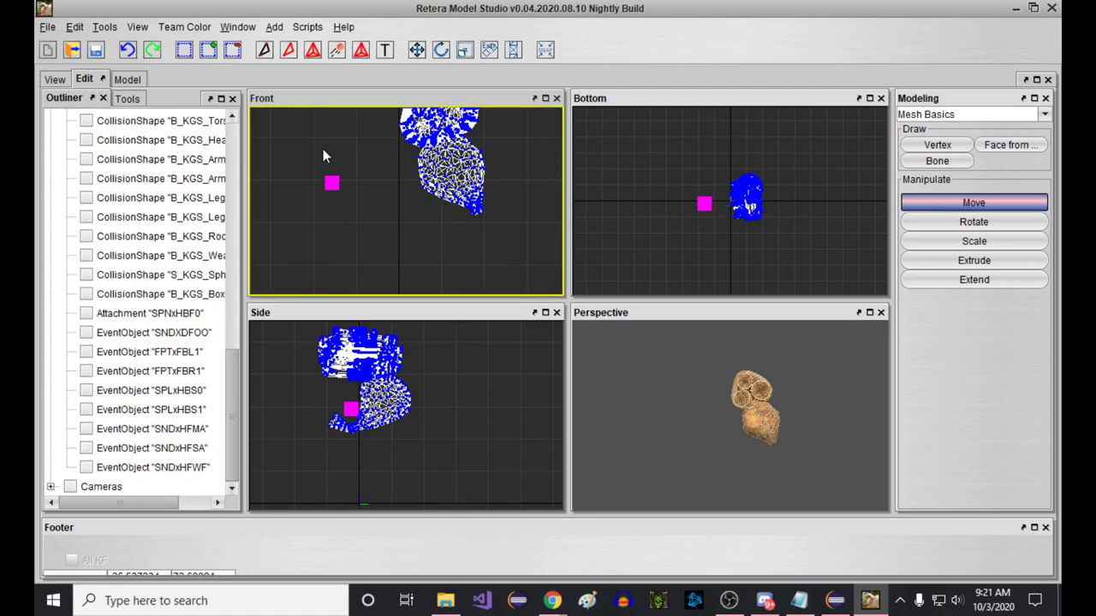
scroll(334, 192, "up", 1)
right_click(338, 182)
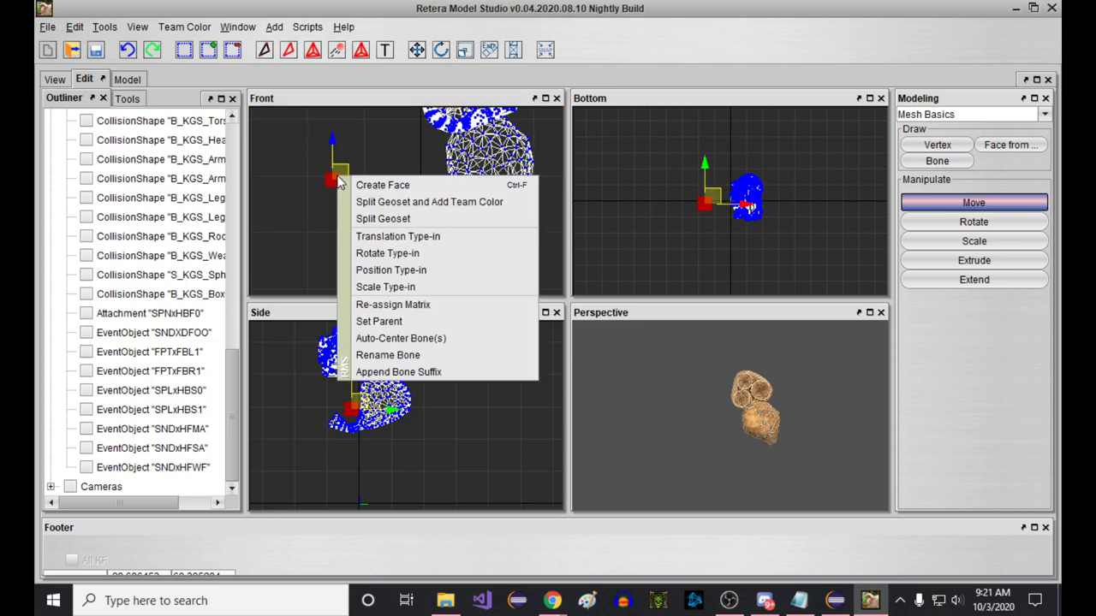
left_click(411, 321)
scroll(419, 227, "down", 5)
scroll(413, 226, "up", 4)
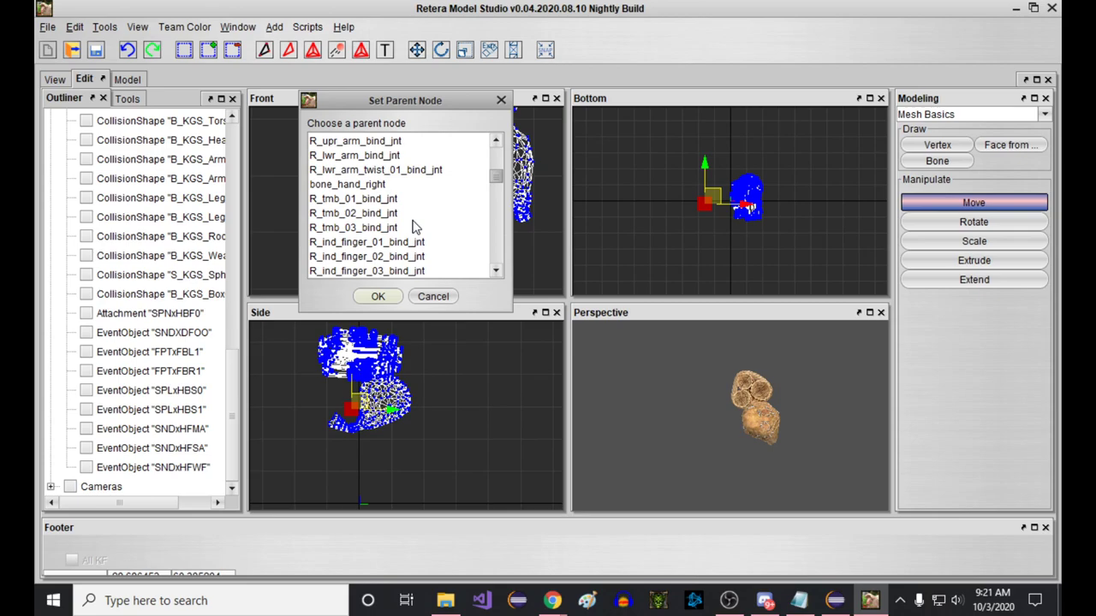
left_click(377, 297)
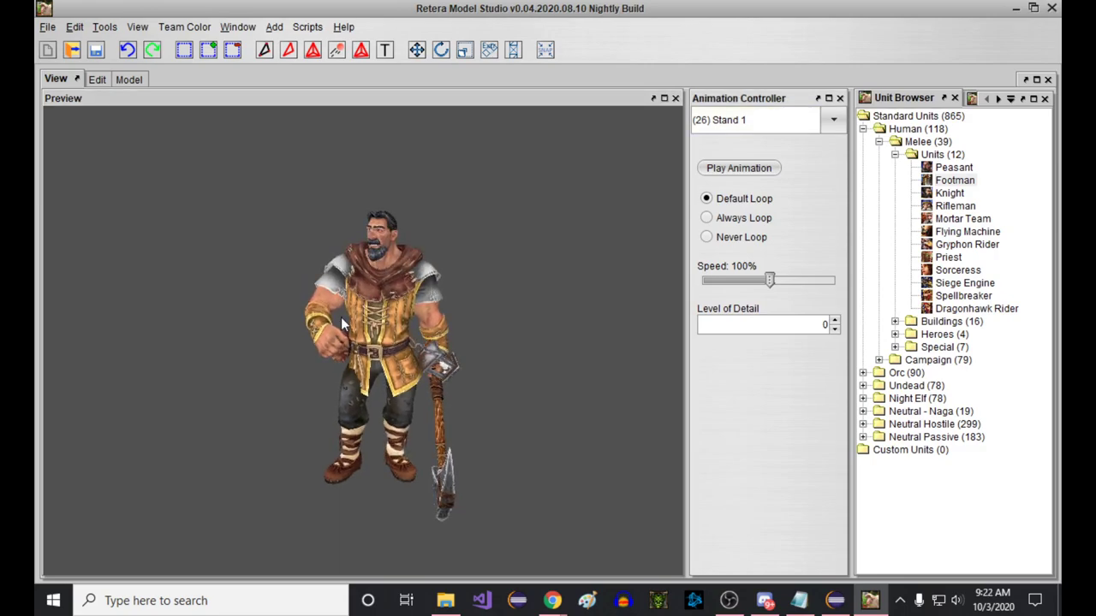
Preview the Stand 4, Walk 1 and Stand Defend 1 animations in turn.
left_click(743, 120)
left_click(728, 171)
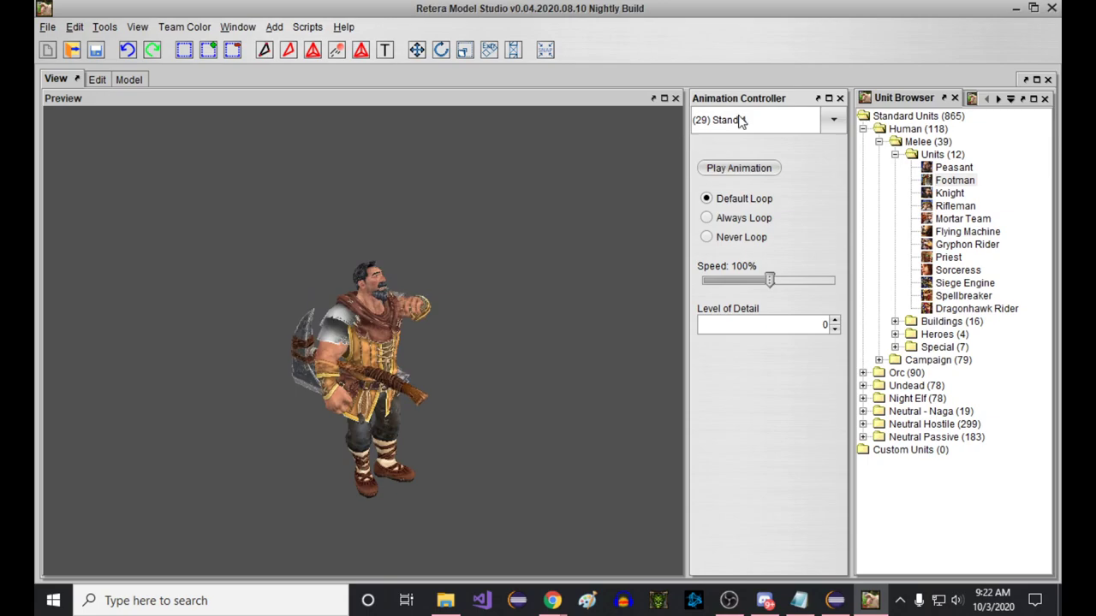
left_click(753, 118)
left_click(754, 213)
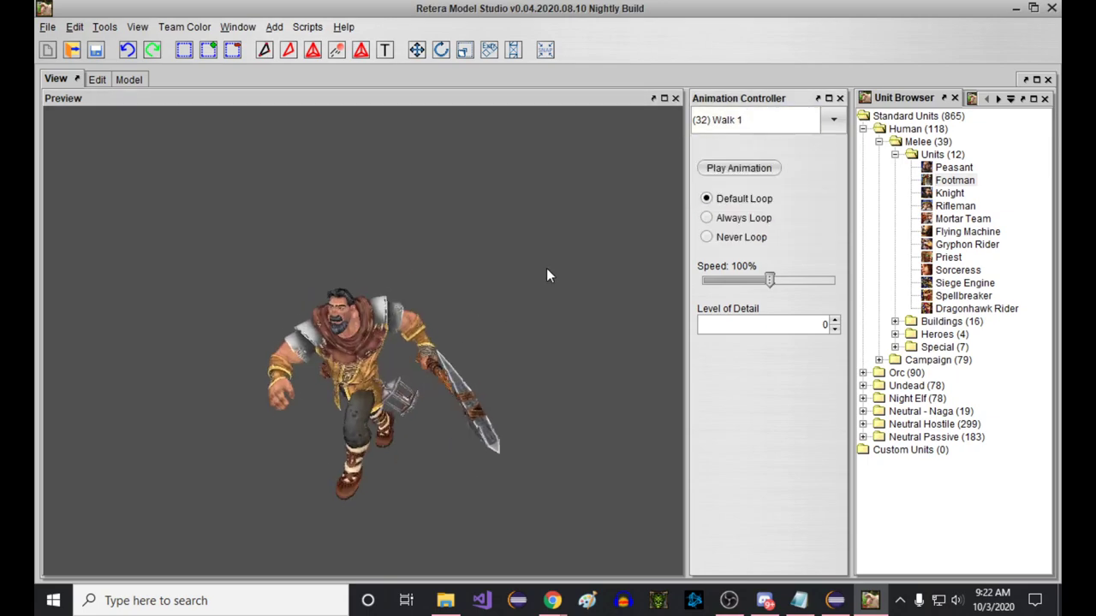
left_click(743, 122)
scroll(760, 179, "down", 2)
scroll(760, 173, "up", 1)
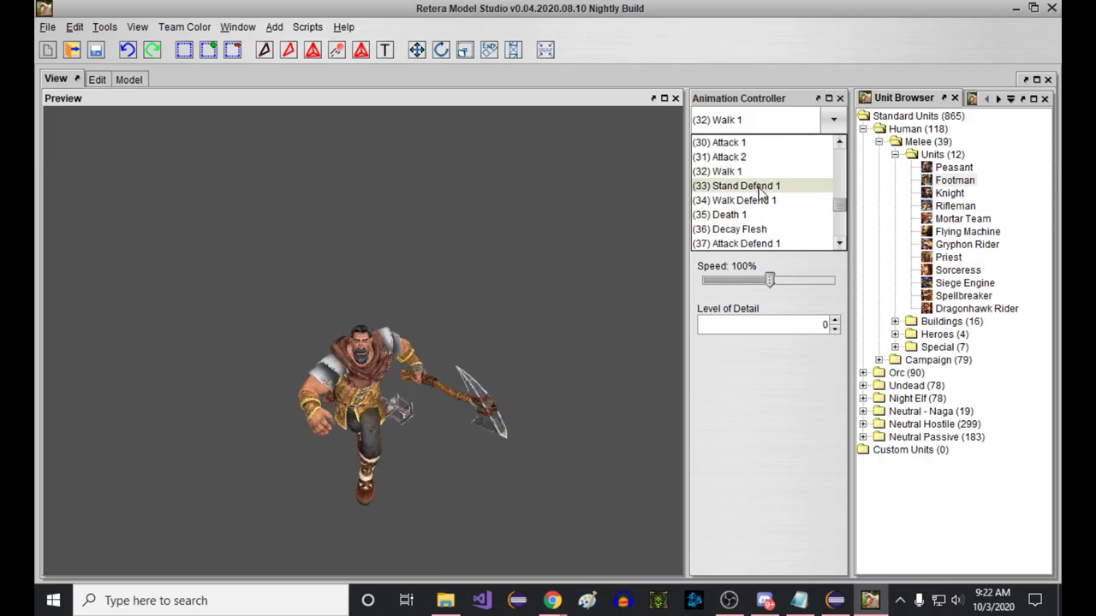
left_click(758, 186)
Preview Attack Defend 1, then the (26) Stand 1 and (0) Stand 1 animations.
scroll(736, 122, "down", 1)
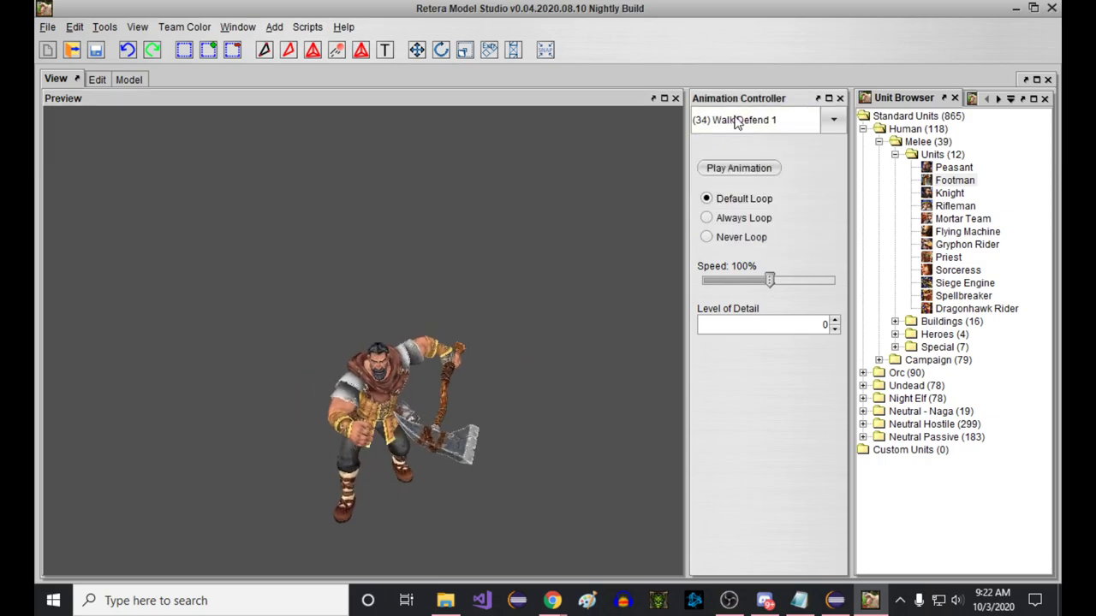
left_click(735, 122)
scroll(741, 216, "down", 1)
left_click(741, 200)
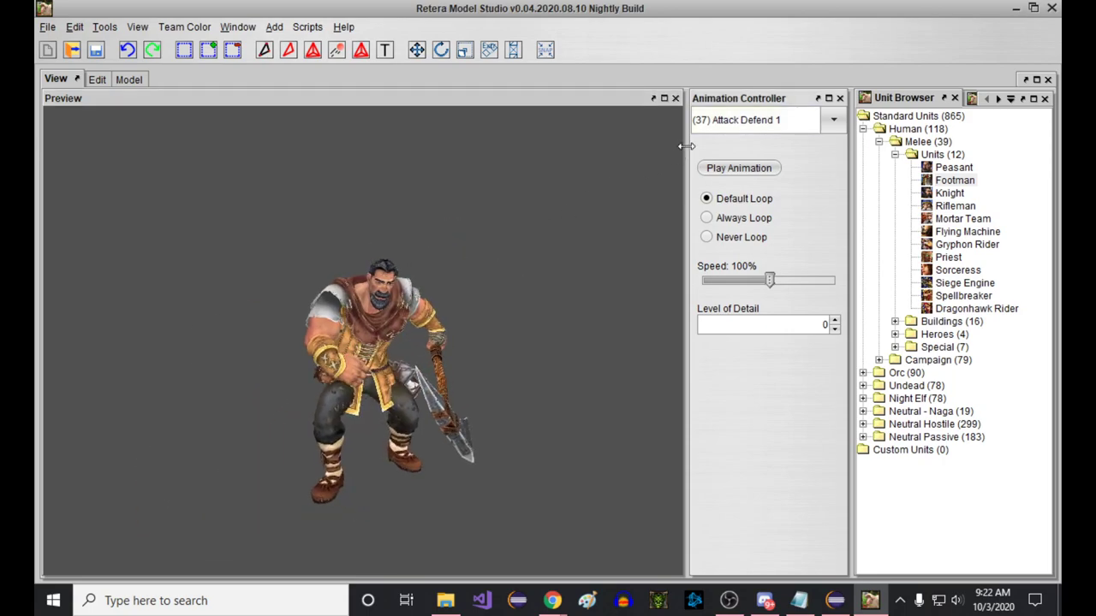
left_click(735, 119)
scroll(753, 184, "up", 5)
scroll(755, 177, "up", 1)
scroll(755, 178, "down", 3)
left_click(753, 172)
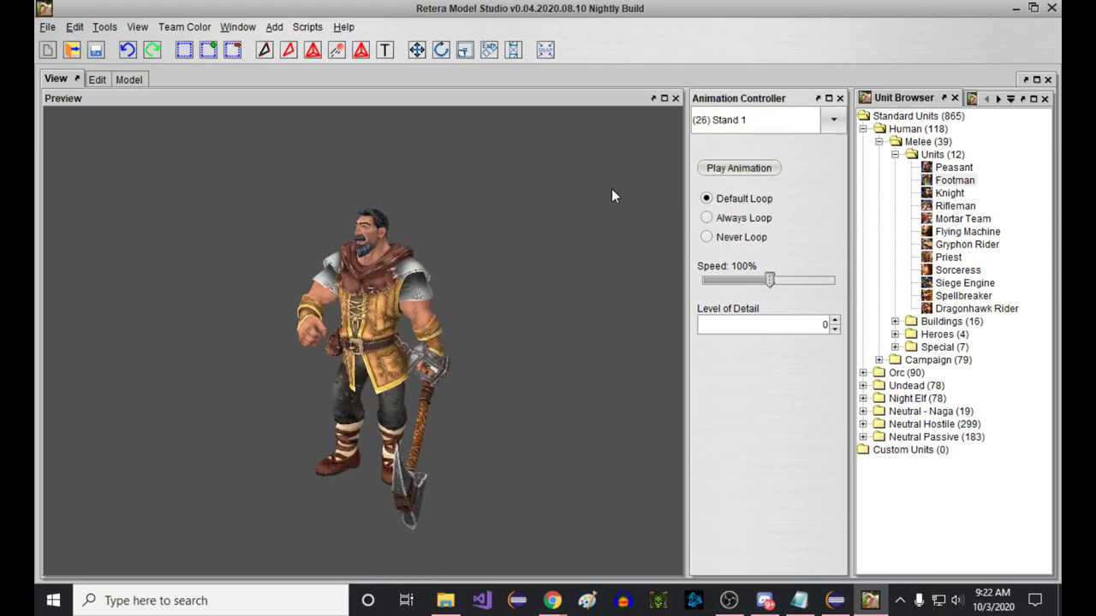
left_click(753, 120)
scroll(768, 171, "up", 8)
left_click(767, 158)
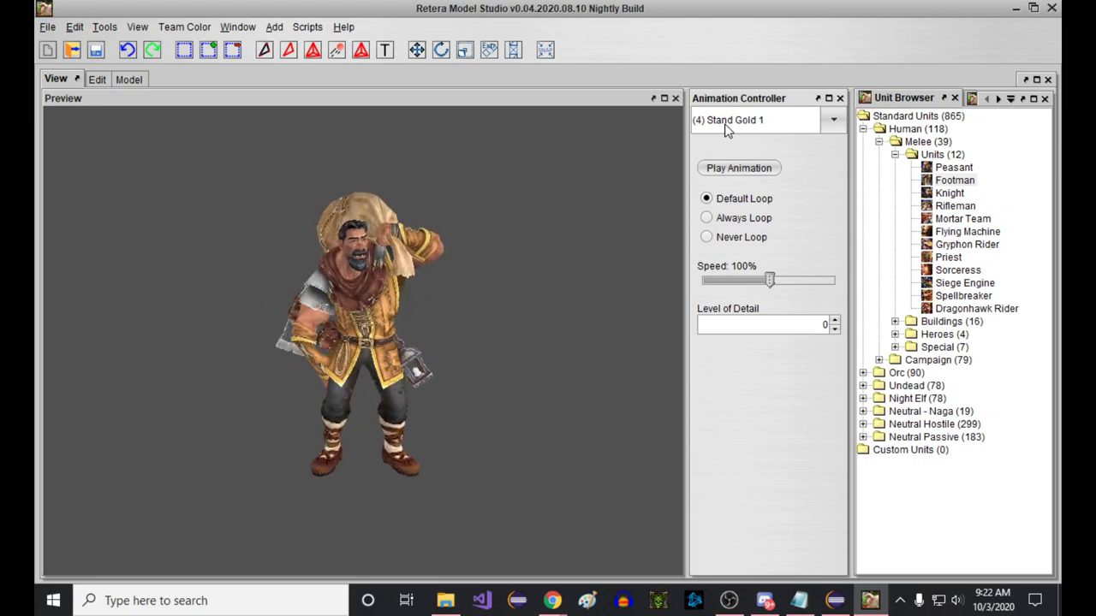
Glance at the Edit tab, return to the View tab, and bring up the File import options.
scroll(726, 128, "down", 2)
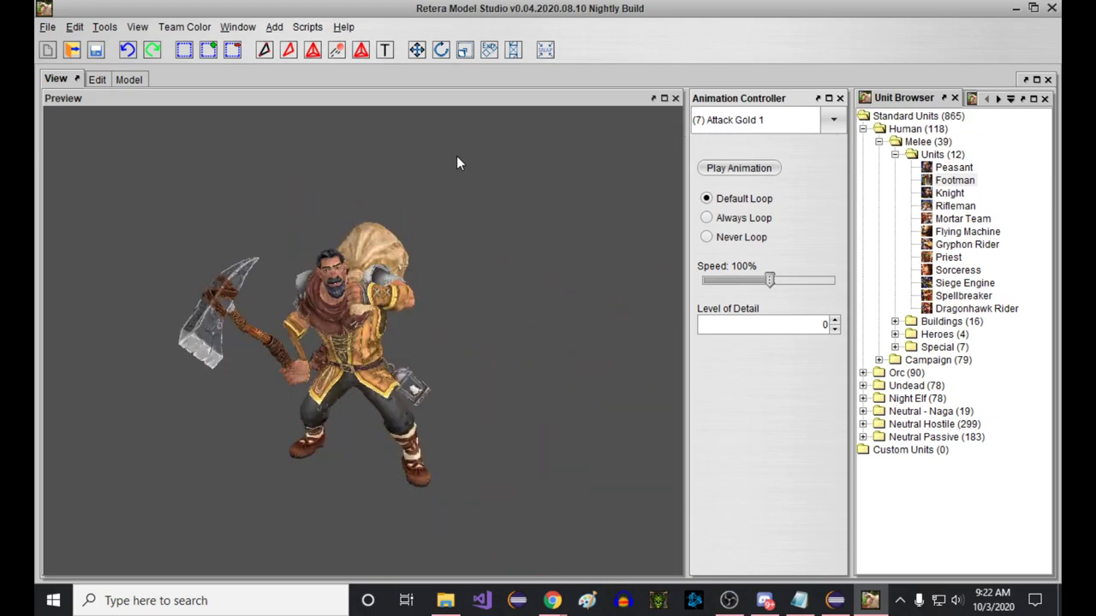
left_click(101, 82)
scroll(183, 273, "up", 10)
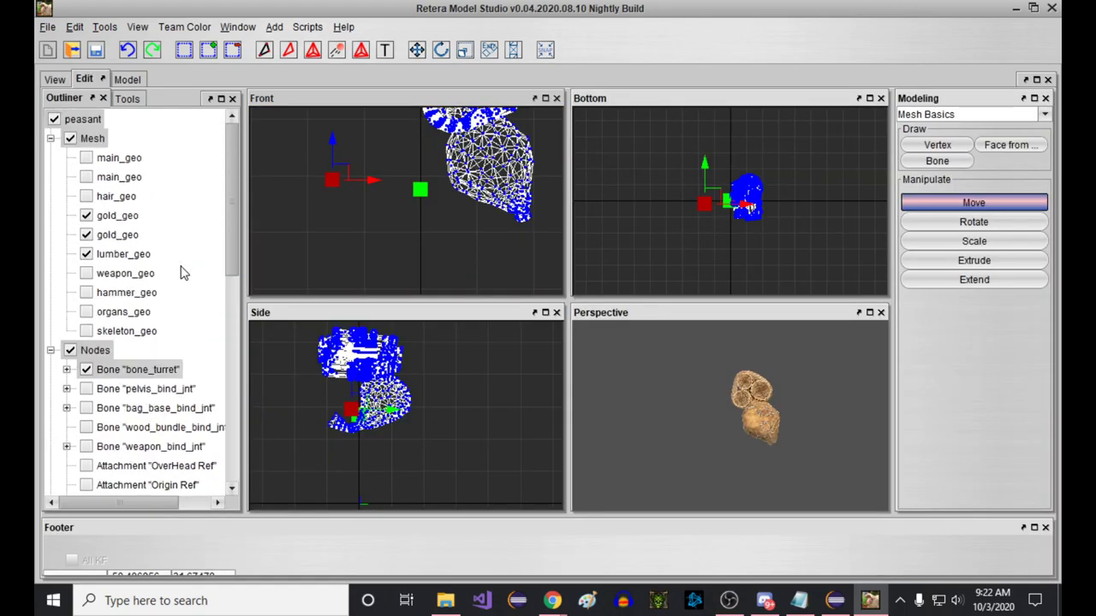
left_click(58, 79)
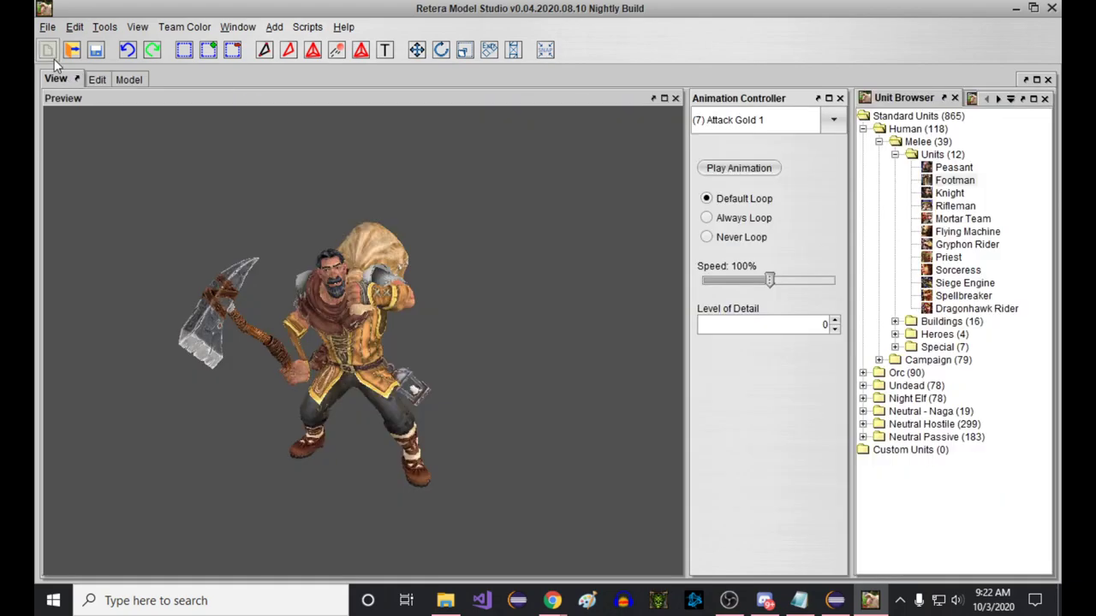
left_click(47, 27)
mouse_move(73, 114)
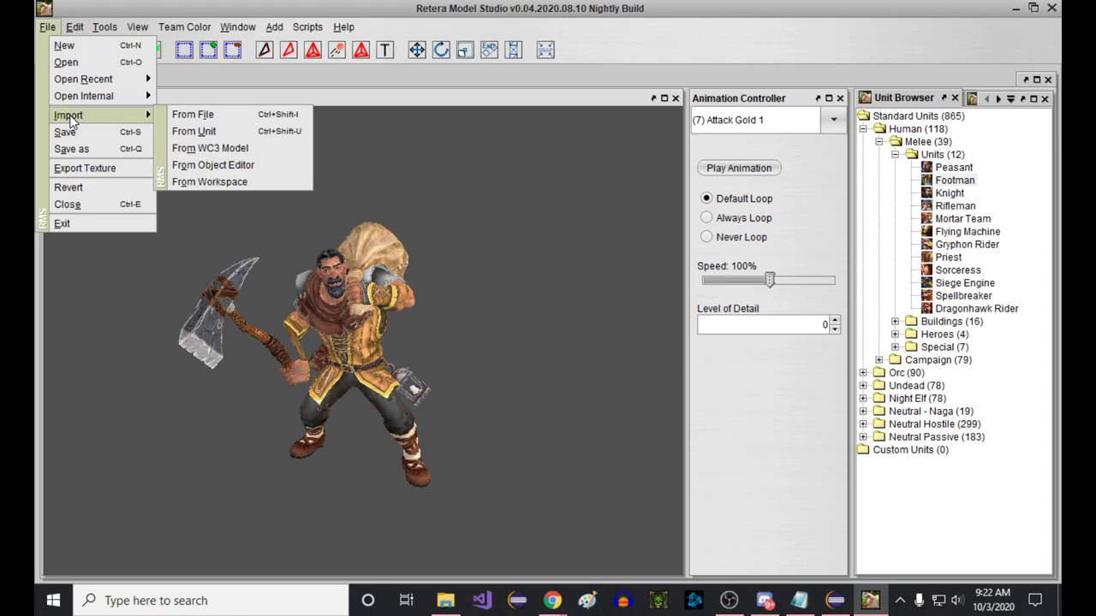
Import from a game unit, choosing the Human Farm to open 'Importing farm into peasant'.
left_click(233, 131)
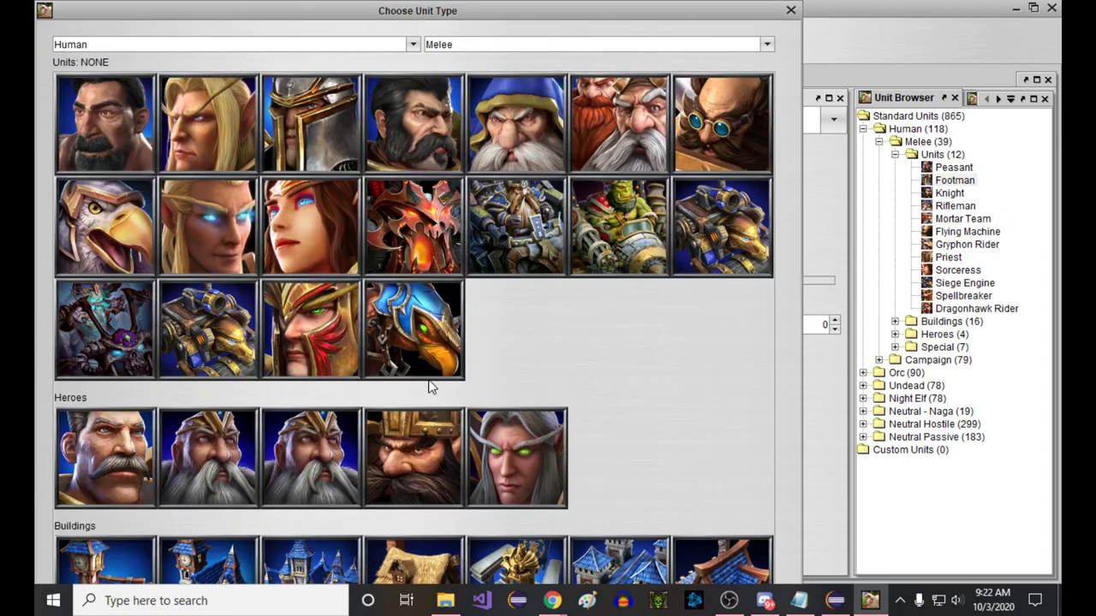
left_click(440, 548)
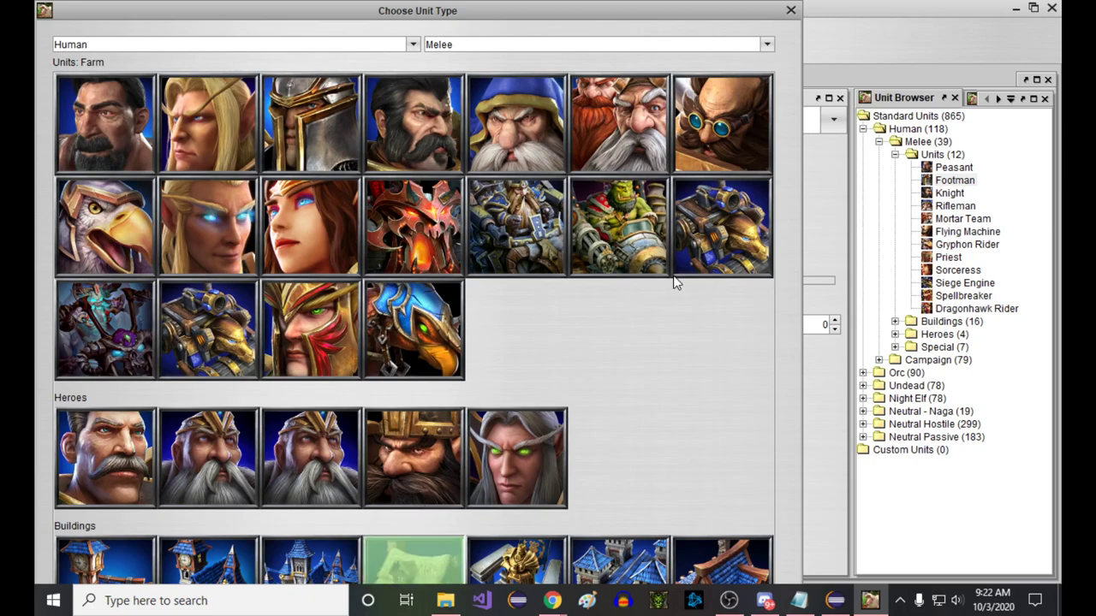
left_click(672, 272)
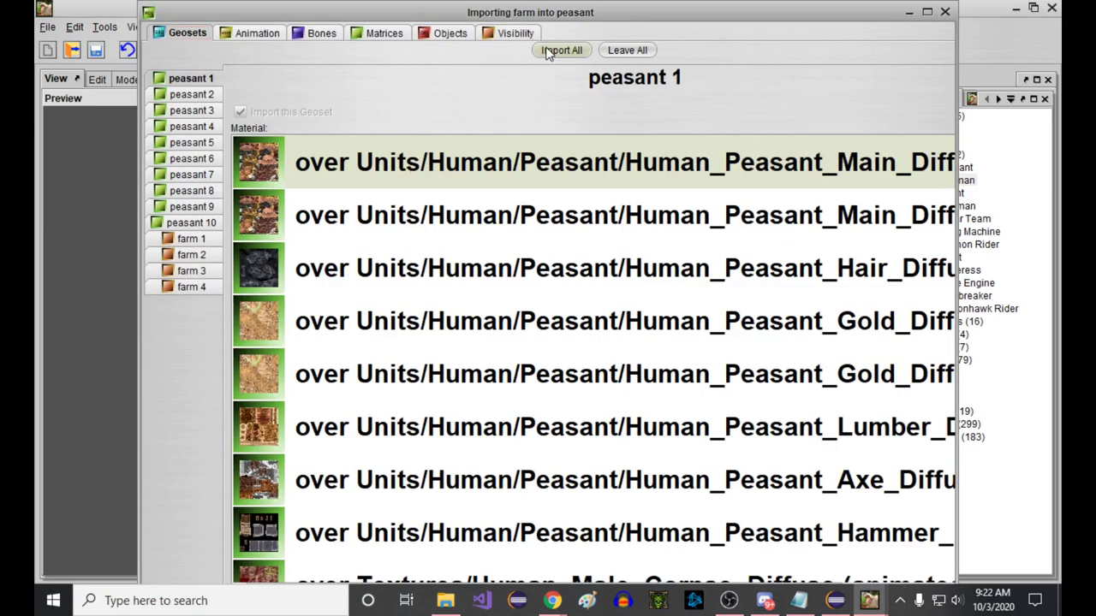
Maximize the import window and apply Leave All on the Animation, Bones and Objects tabs.
double_click(570, 19)
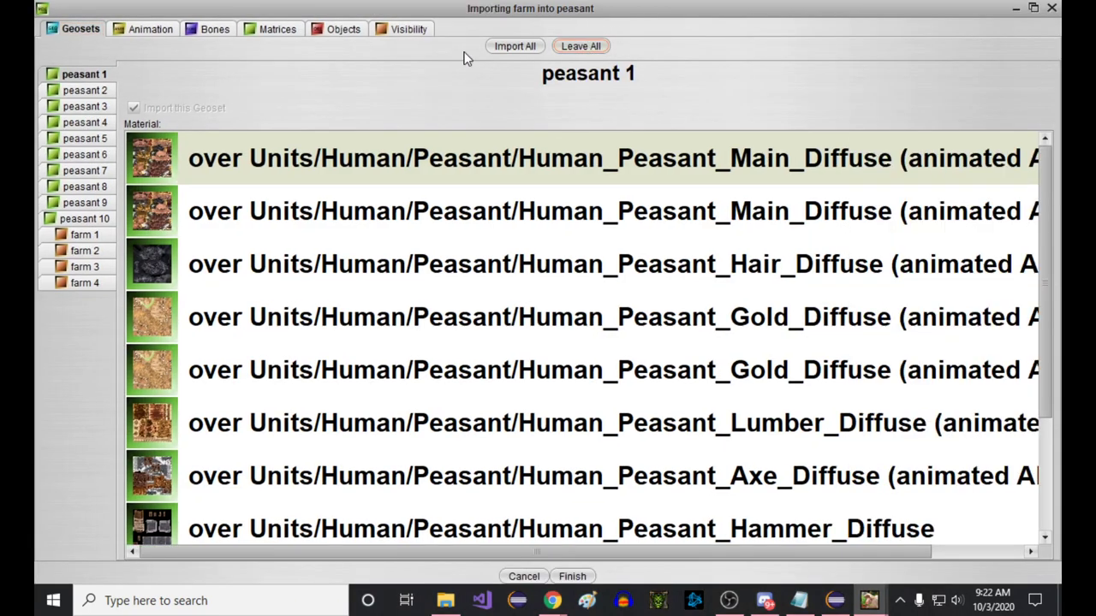
left_click(155, 36)
left_click(664, 48)
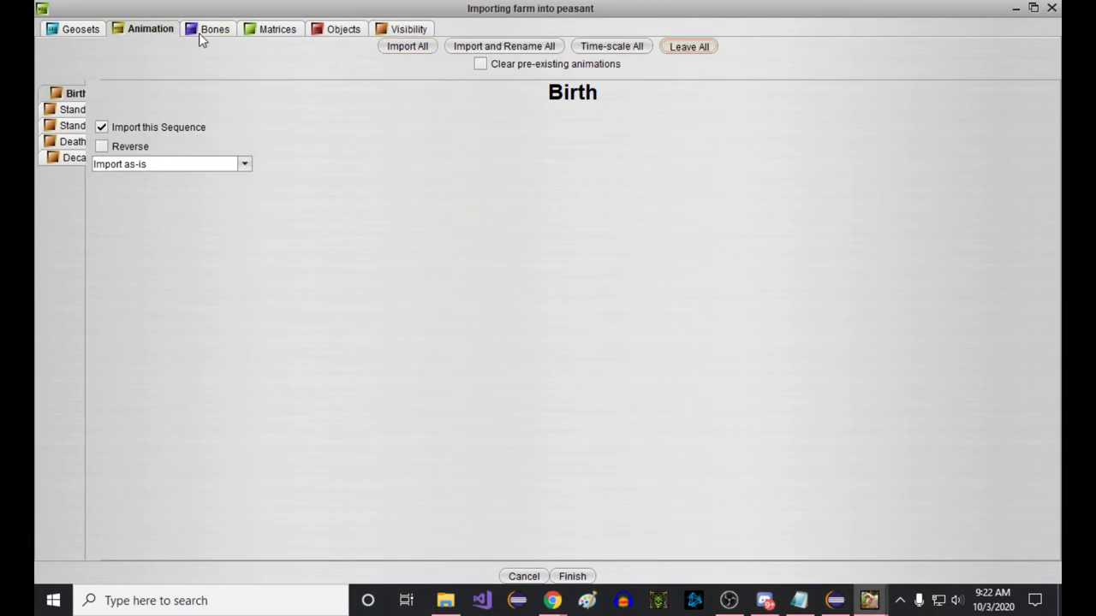
left_click(199, 34)
left_click(677, 47)
left_click(318, 34)
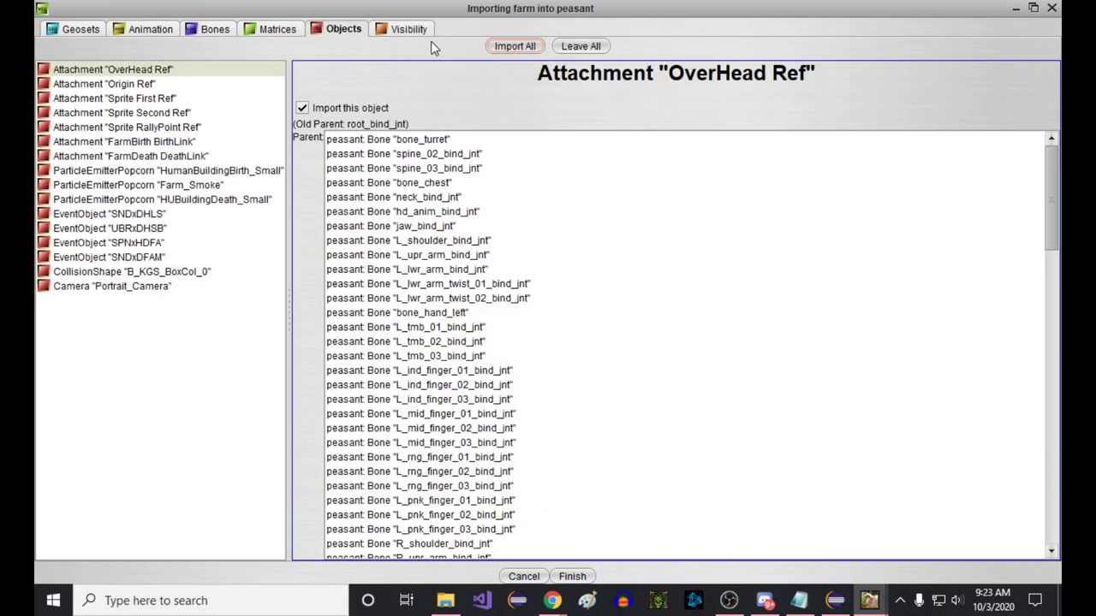
left_click(575, 47)
Review the Geosets, Animation, Bones and Objects tabs to confirm the exclusions, ending on Animation.
left_click(109, 33)
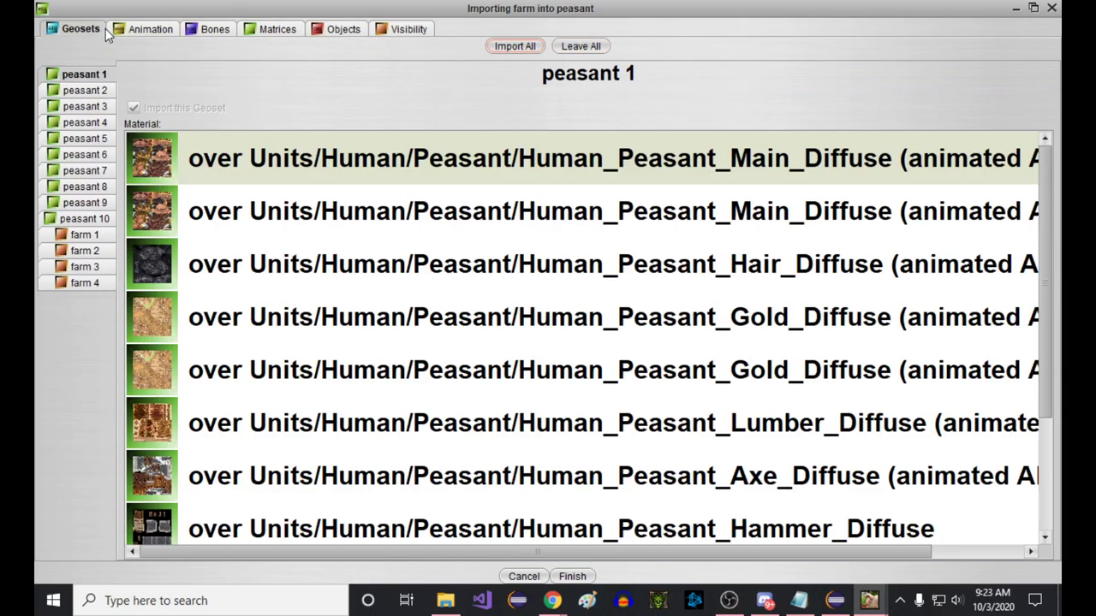
left_click(185, 34)
left_click(209, 35)
left_click(311, 33)
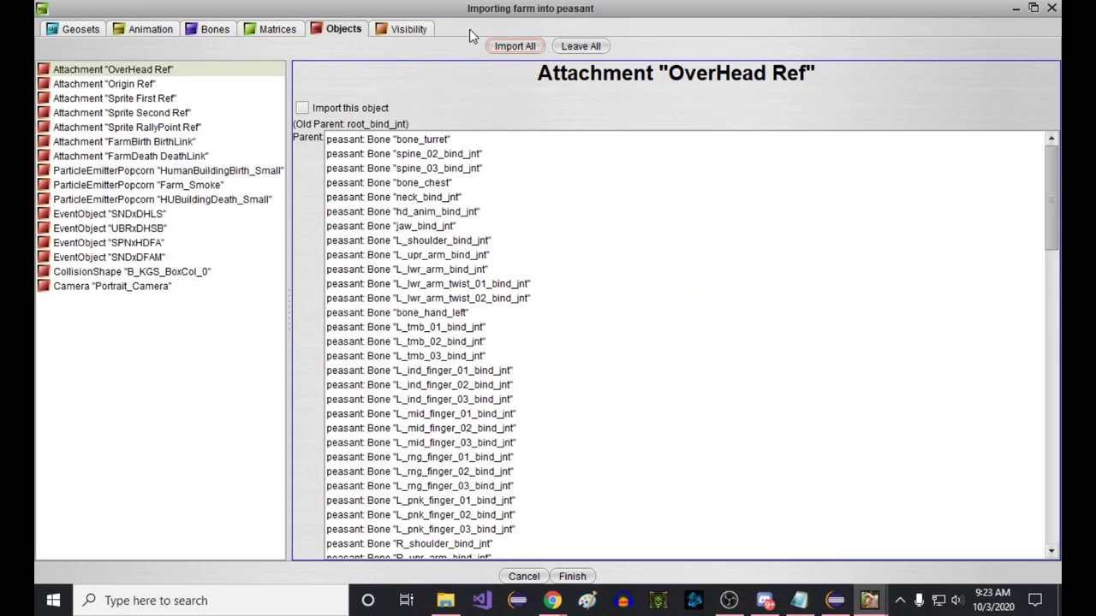
left_click(214, 31)
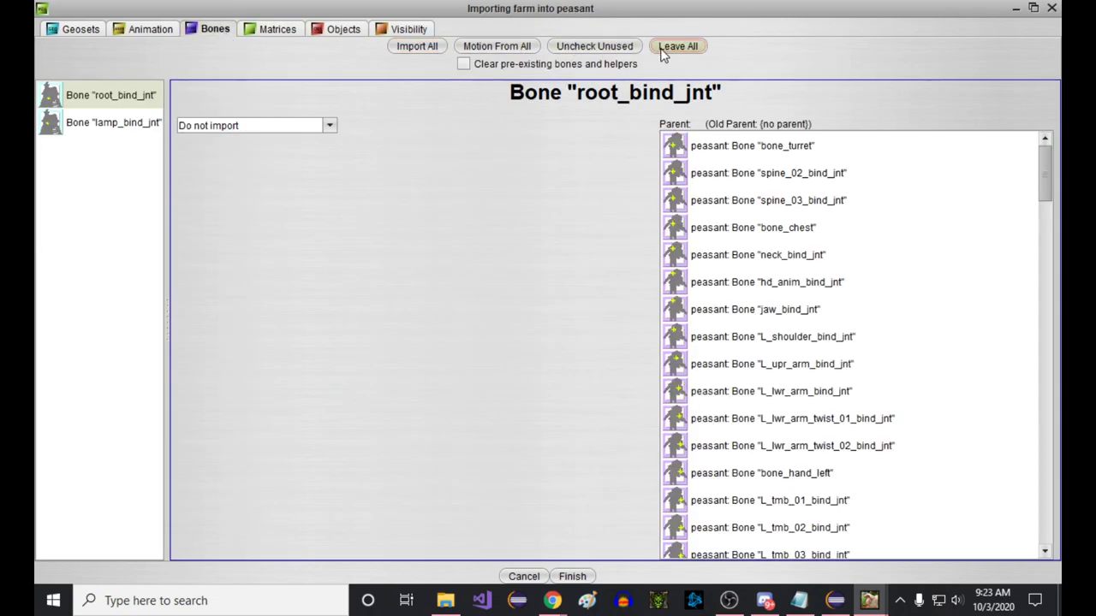
left_click(170, 31)
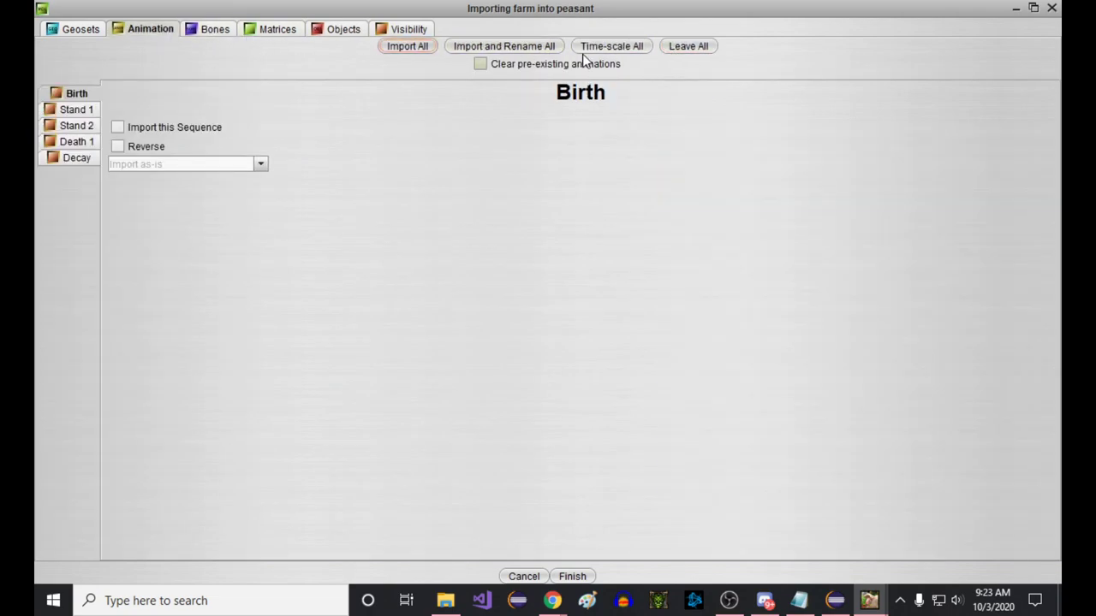
left_click(71, 27)
left_click(133, 33)
Import the farm's Stand 1, time-scaled into peasant animations Stand 1 through Cinematic Walk One.
left_click(155, 133)
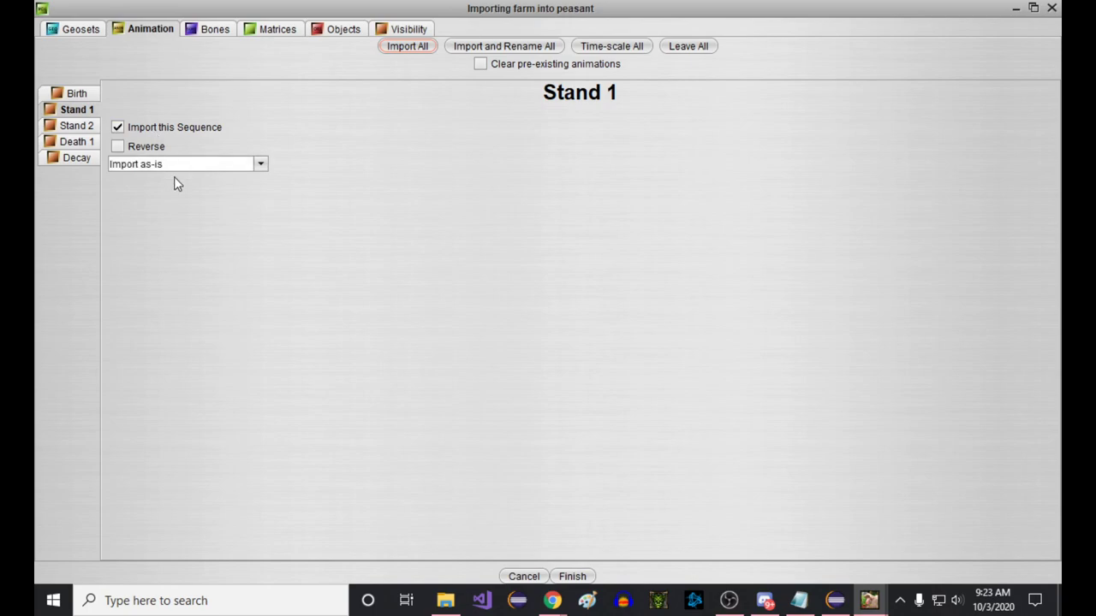
left_click(171, 128)
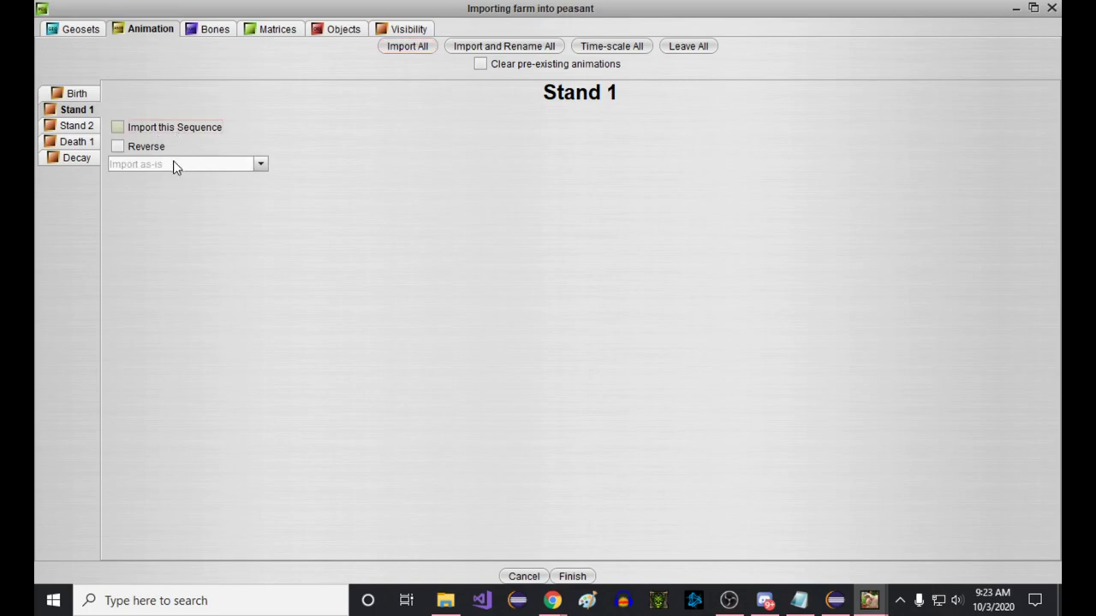
left_click(174, 164)
left_click(206, 209)
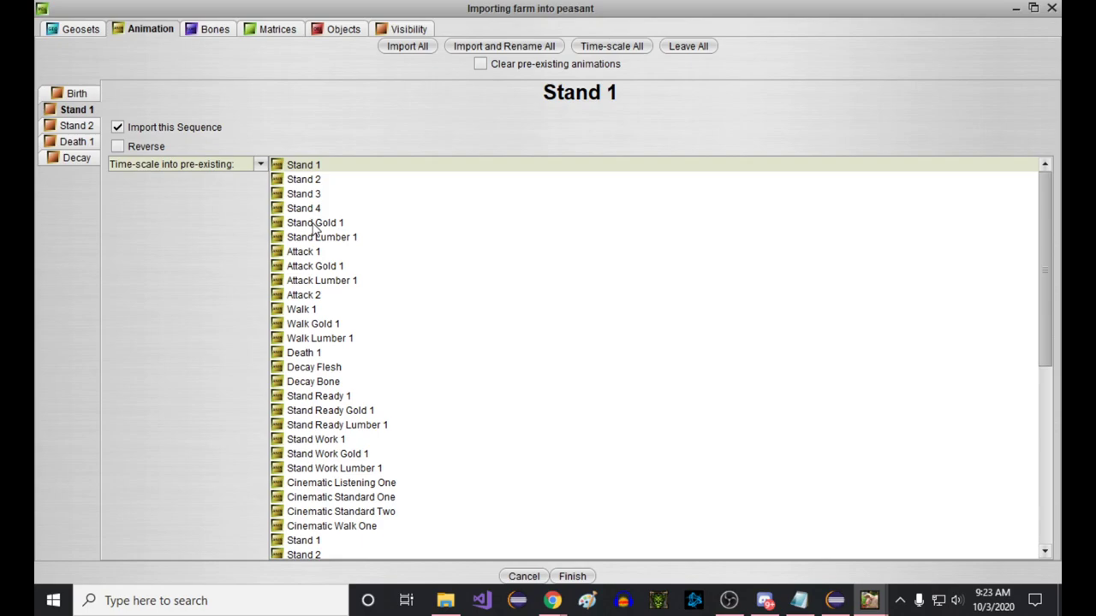
scroll(381, 429, "down", 2)
left_click(338, 442, "shift")
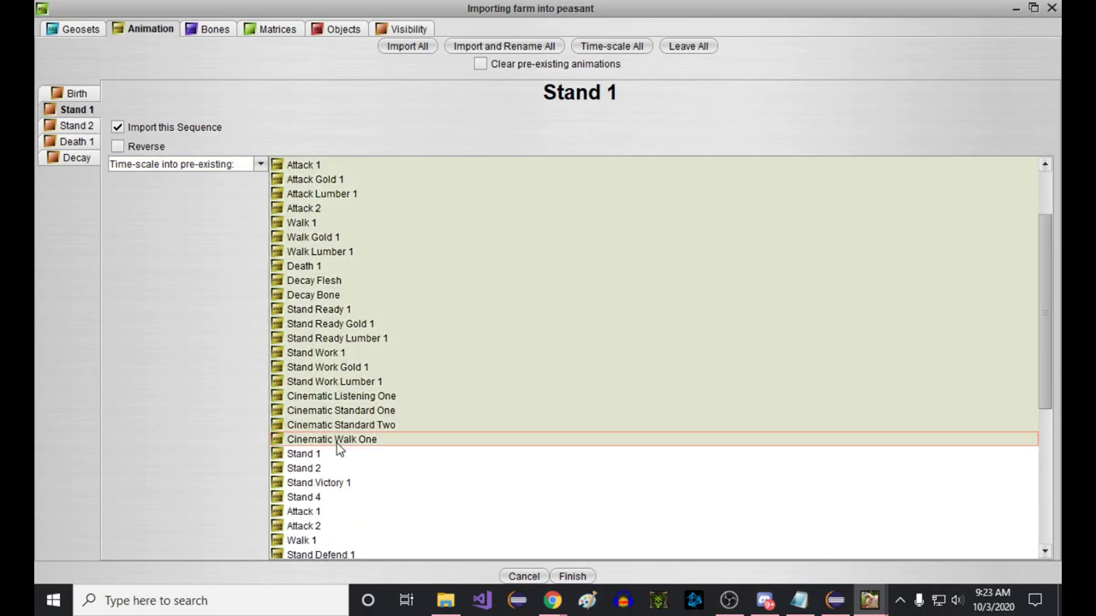
scroll(380, 418, "up", 2)
scroll(381, 419, "down", 1)
scroll(479, 467, "down", 7)
scroll(448, 455, "up", 8)
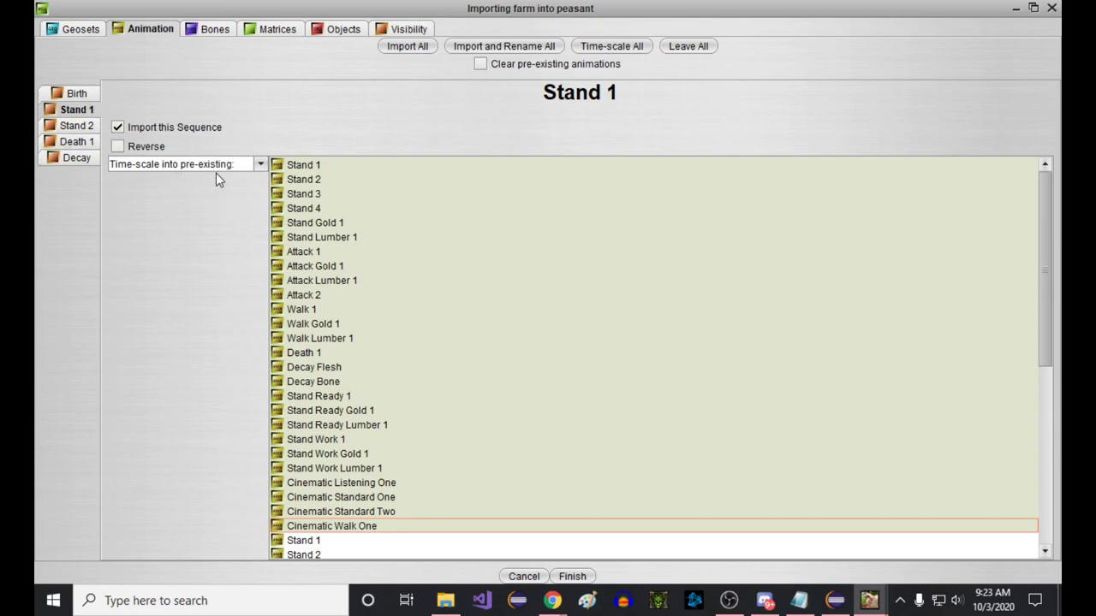
scroll(428, 249, "down", 5)
scroll(384, 324, "up", 5)
On the Bones tab, set root_bind_jnt to import its motion onto the peasant's existing bone_hand_right.
left_click(210, 34)
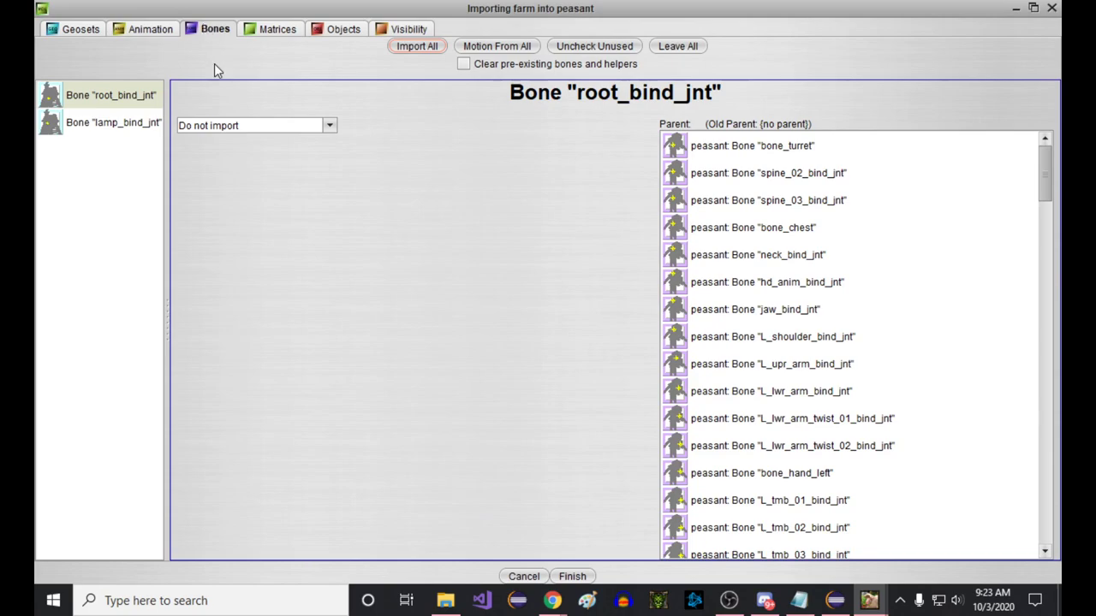
left_click(192, 124)
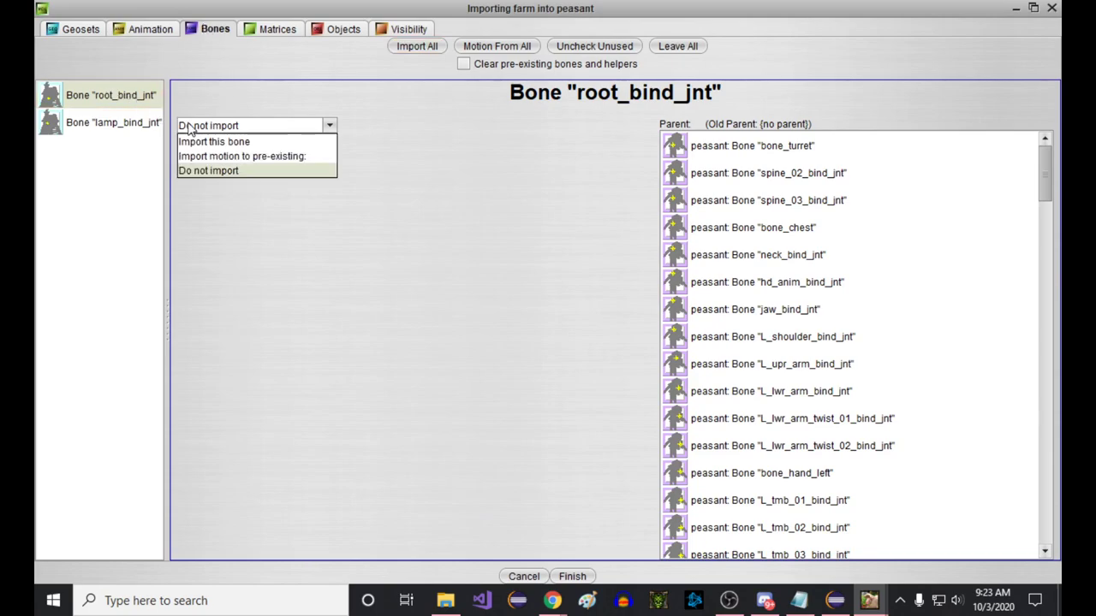
left_click(231, 152)
scroll(451, 256, "down", 12)
scroll(451, 255, "up", 1)
scroll(451, 255, "up", 11)
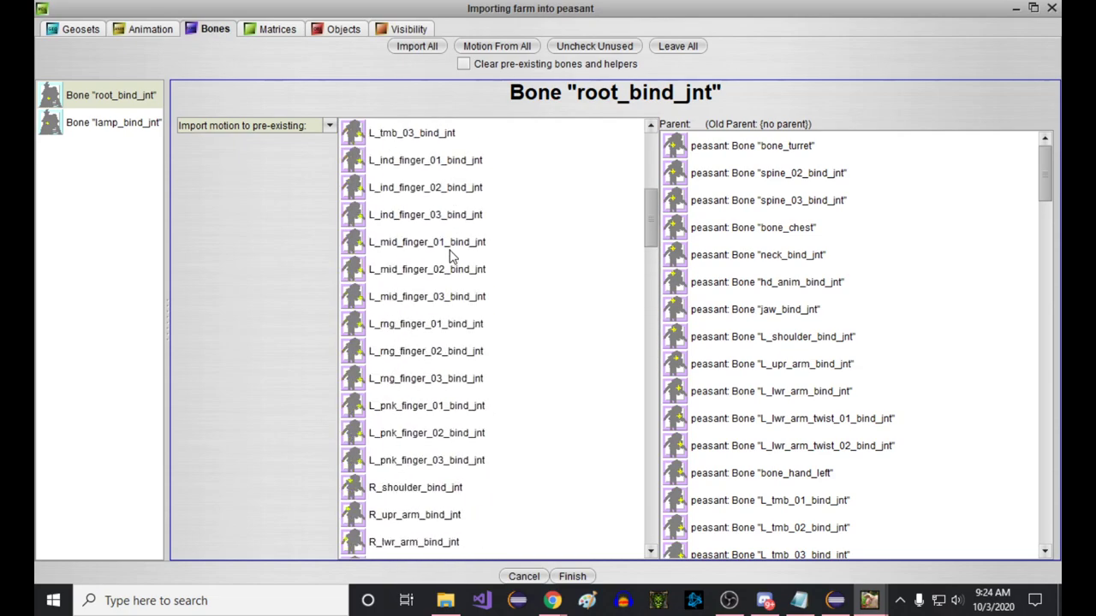
scroll(451, 255, "up", 5)
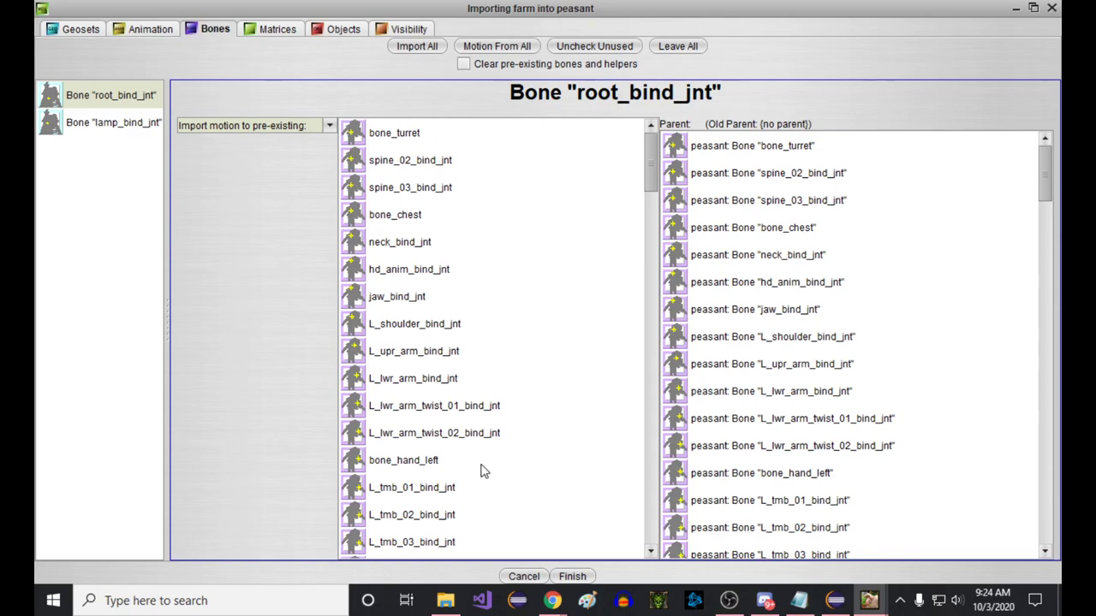
scroll(478, 462, "down", 10)
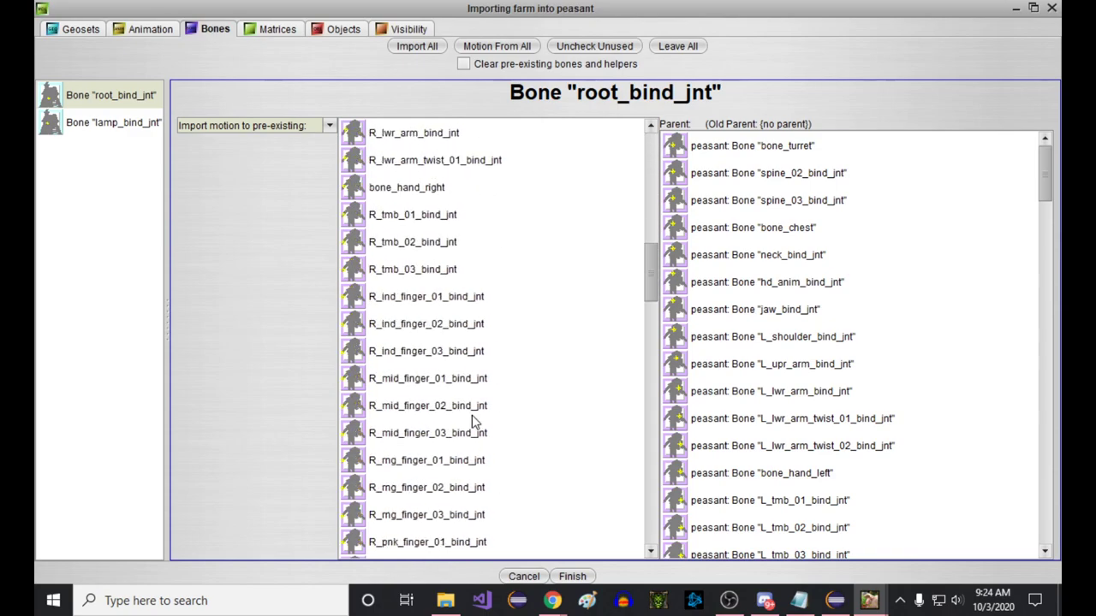
left_click(437, 193)
scroll(469, 261, "up", 2)
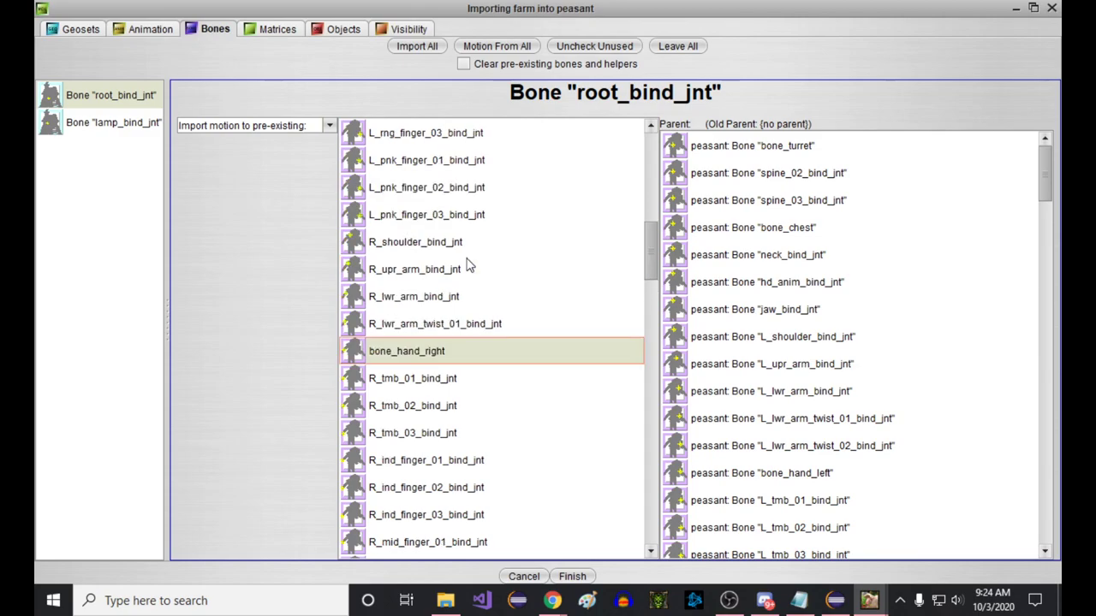
mouse_move(868, 601)
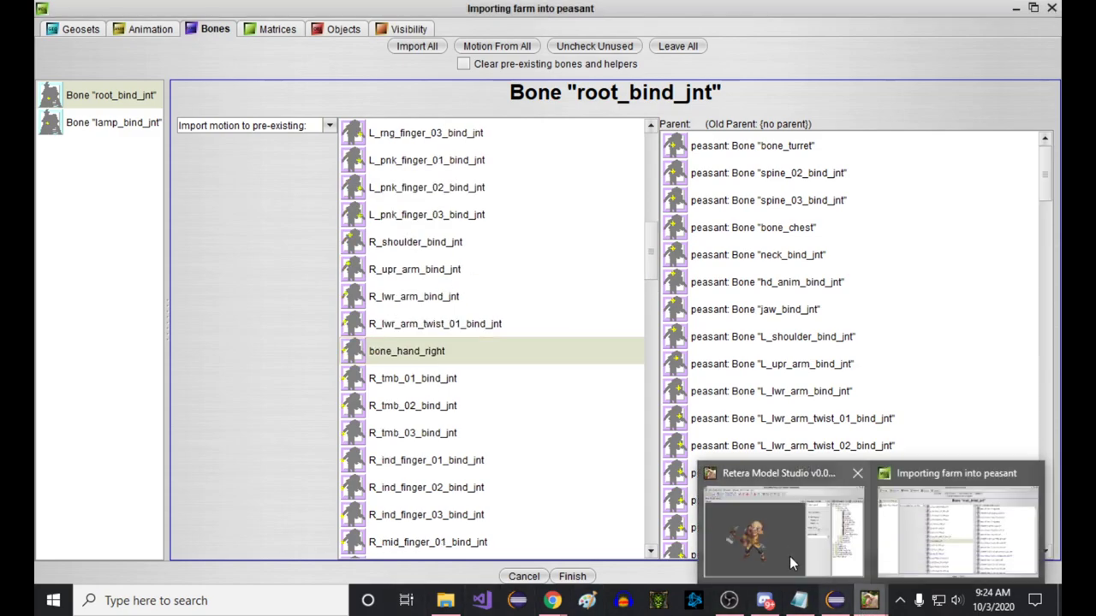
left_click(788, 553)
left_click(100, 79)
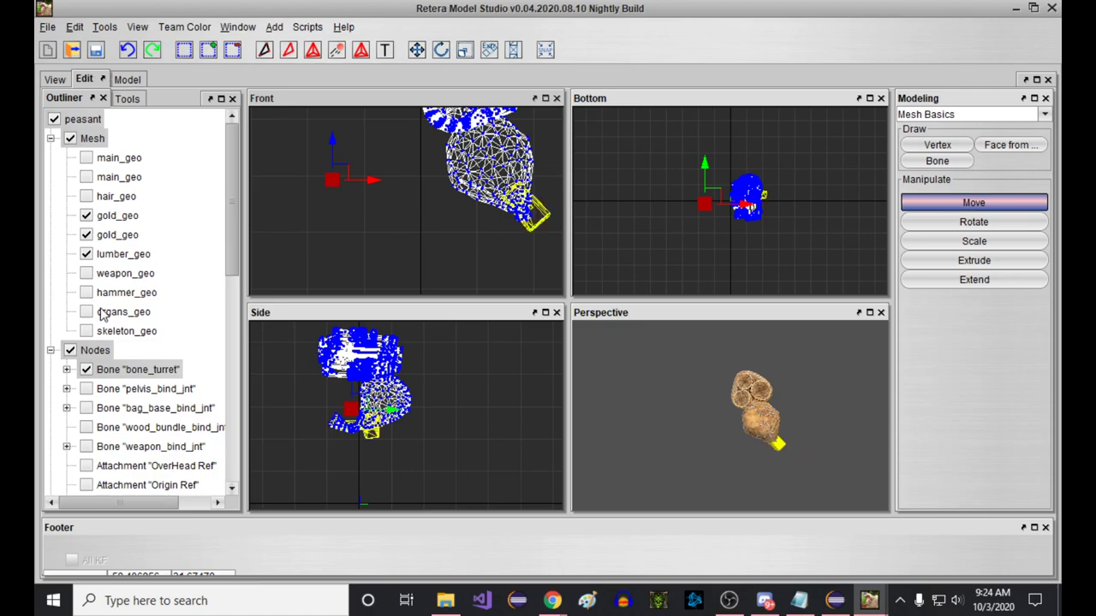
left_click(67, 370)
scroll(69, 377, "down", 3)
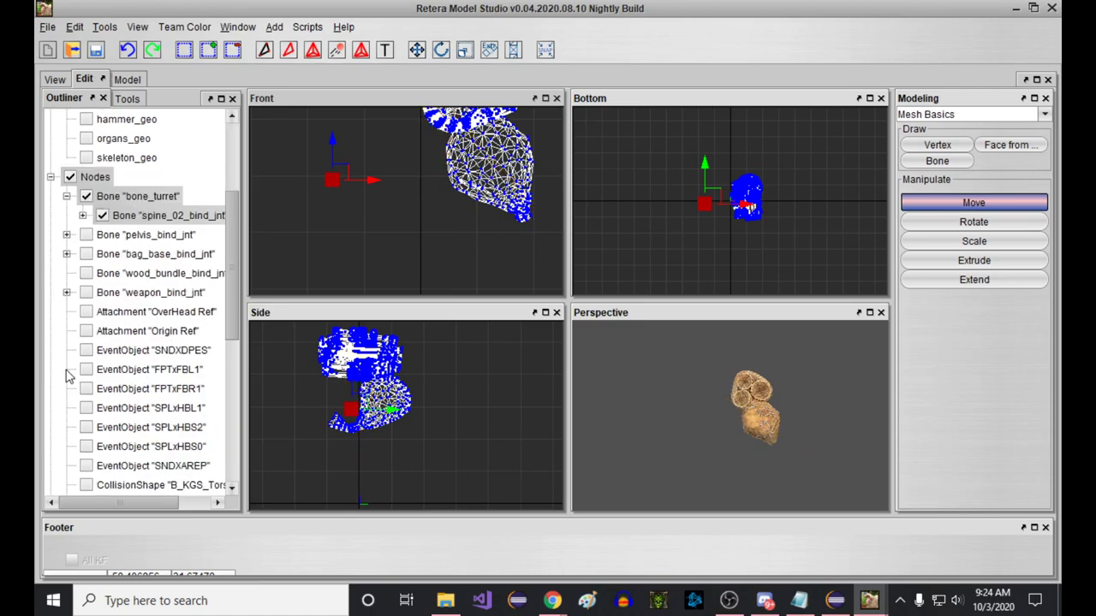
left_click(82, 215)
left_click(98, 235)
left_click(115, 254)
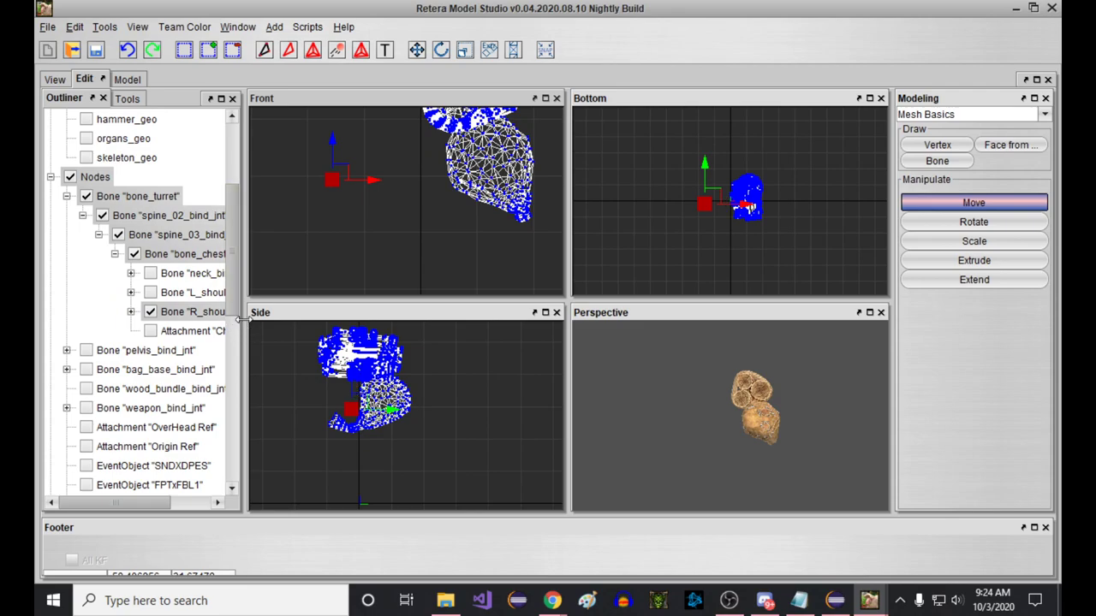
left_click_drag(242, 319, 374, 318)
left_click(130, 311)
left_click(146, 331)
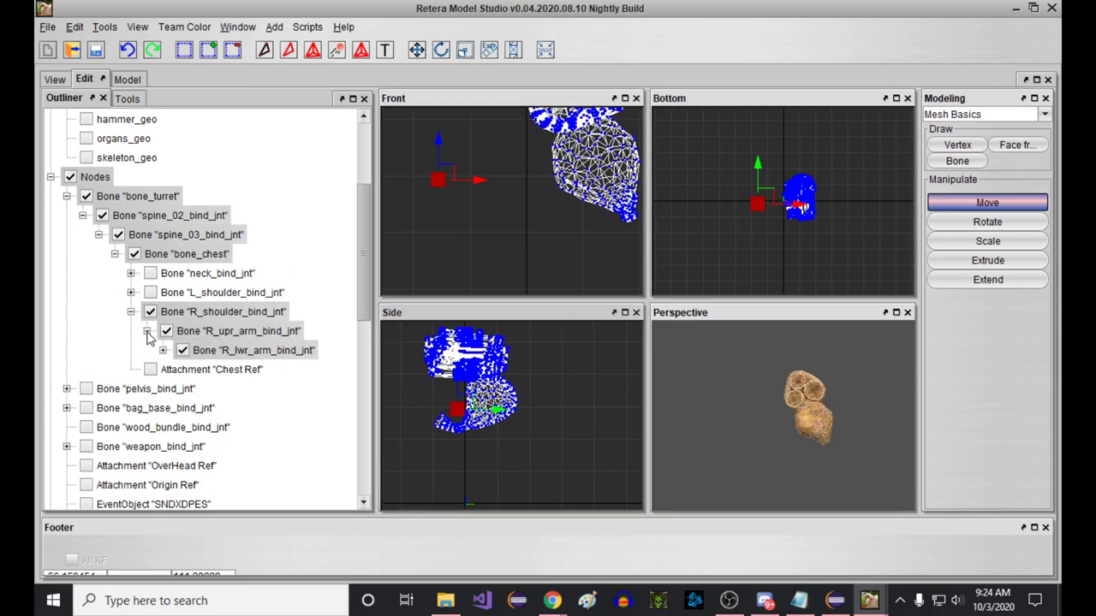
left_click(163, 350)
left_click(179, 369)
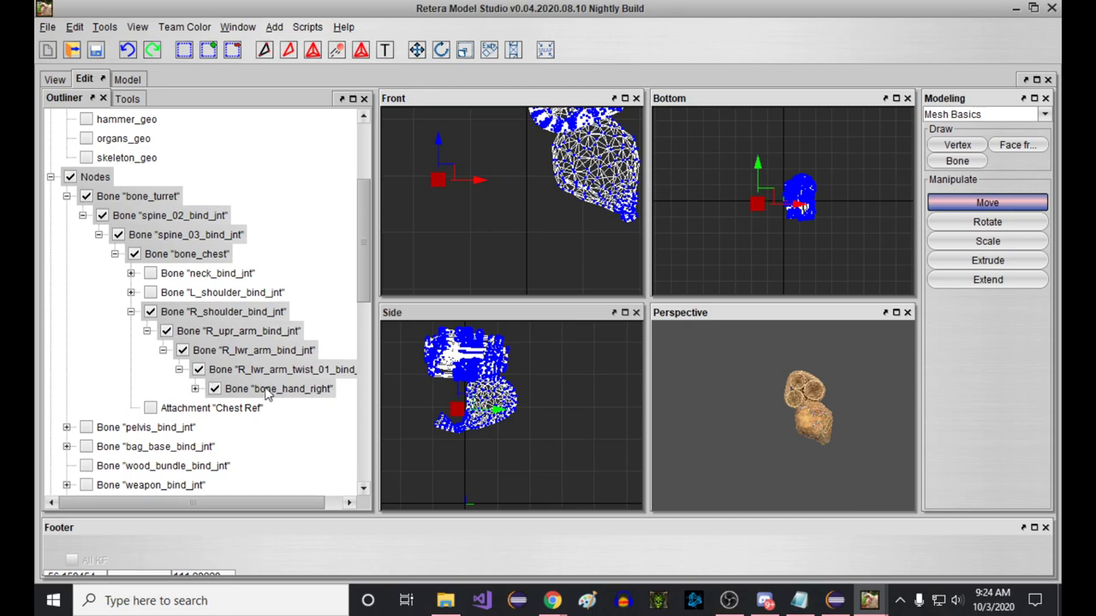
mouse_move(869, 600)
left_click(950, 522)
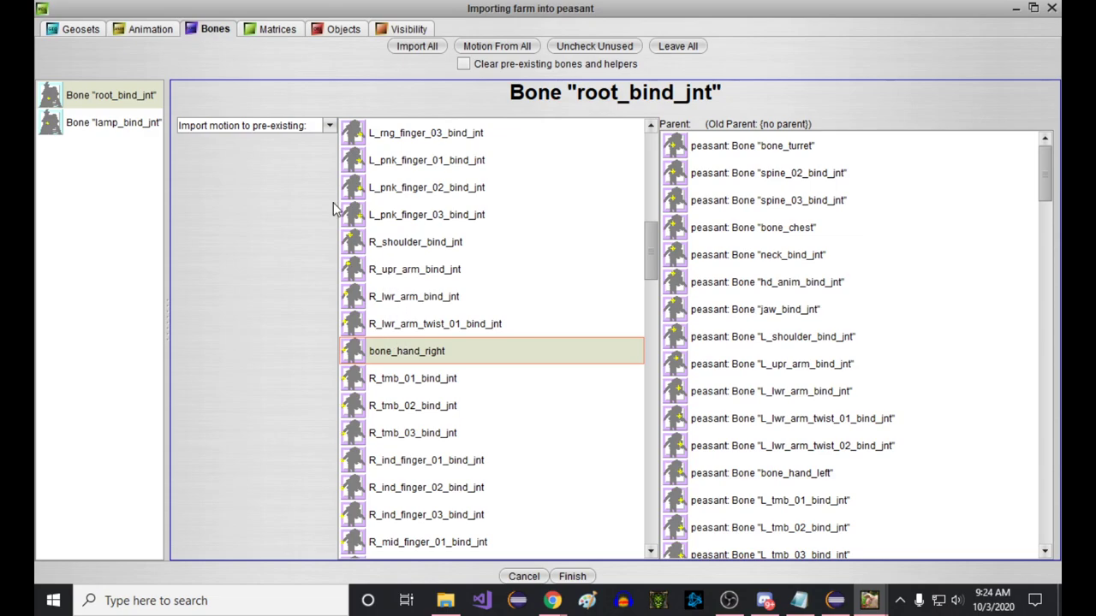
Check the Objects and Visibility tabs, widen the component list, then finish the farm import.
left_click(299, 33)
left_click(310, 33)
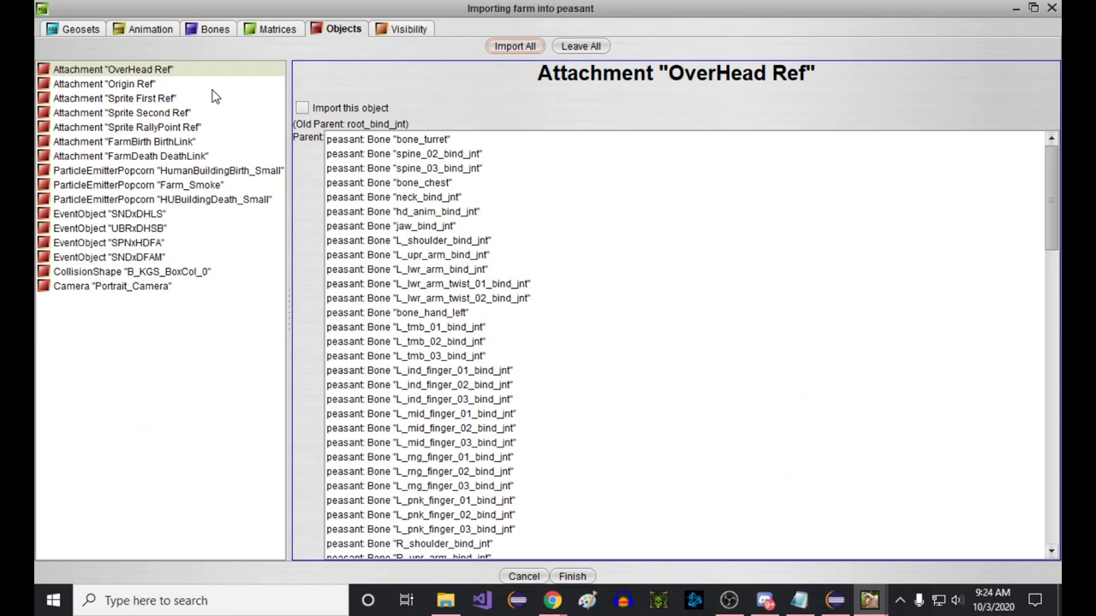
left_click(253, 156)
key("Down")
key("Down")
key("Down")
key("Down")
left_click(402, 29)
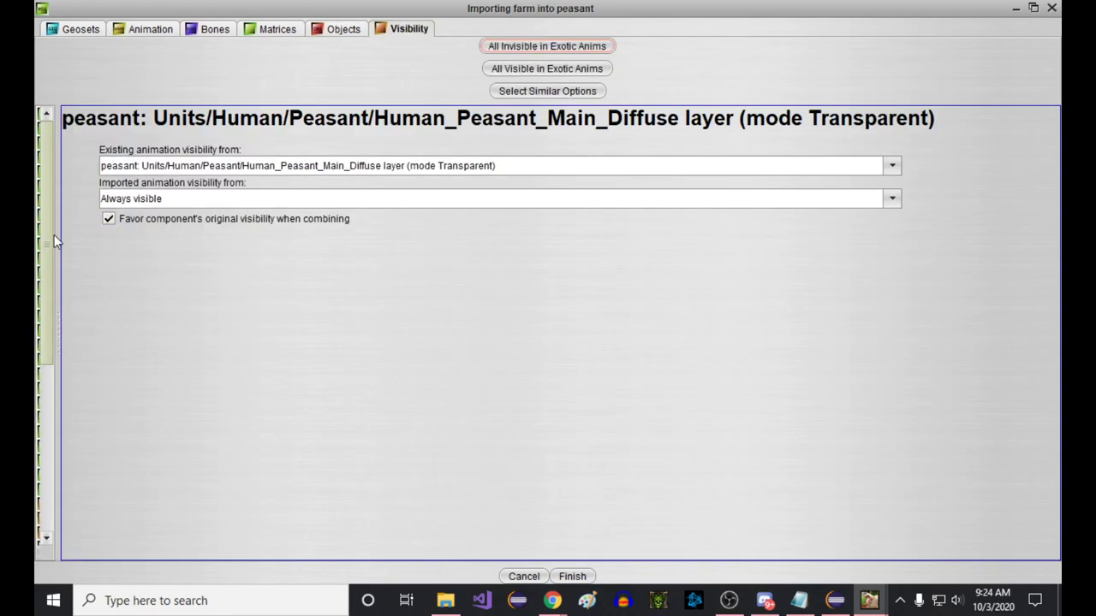
left_click_drag(61, 219, 175, 248)
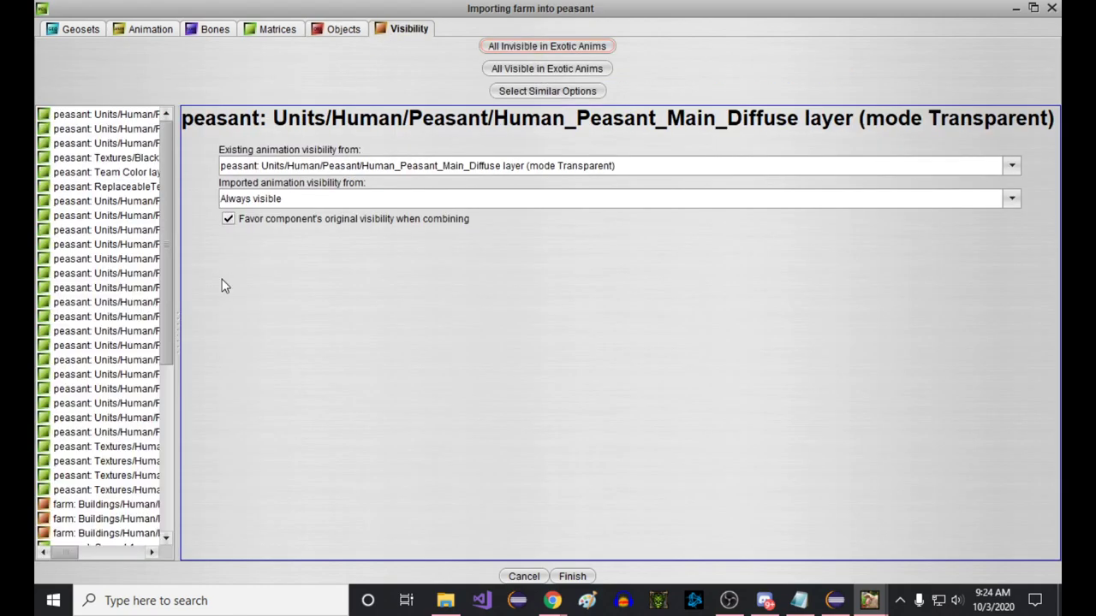
left_click(572, 576)
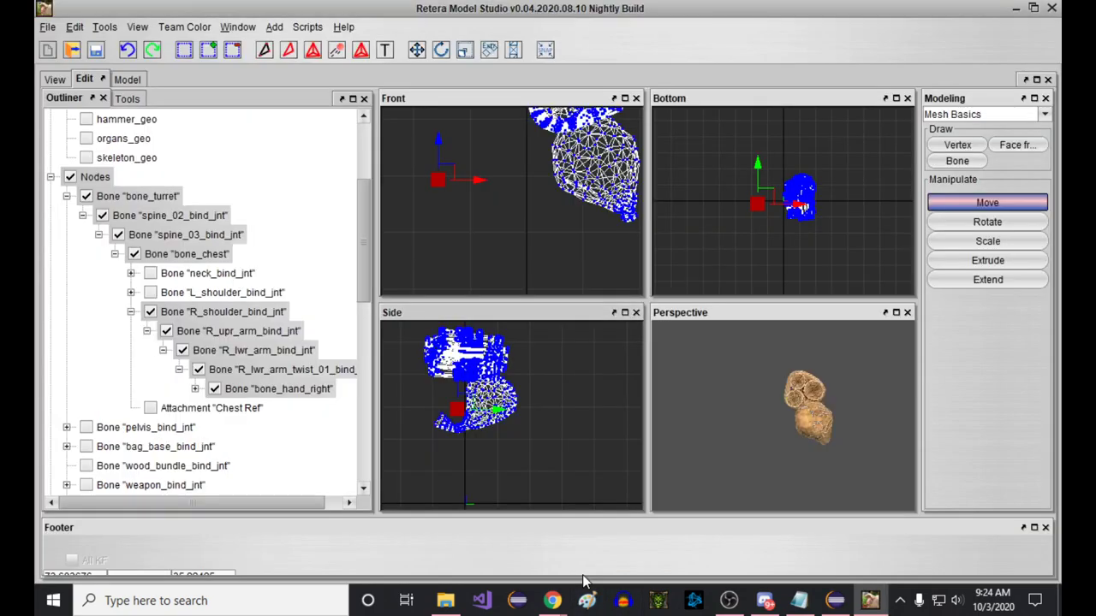
Preview the Stand 1, Stand 2 and Stand 3 animations in the View layout.
left_click(56, 82)
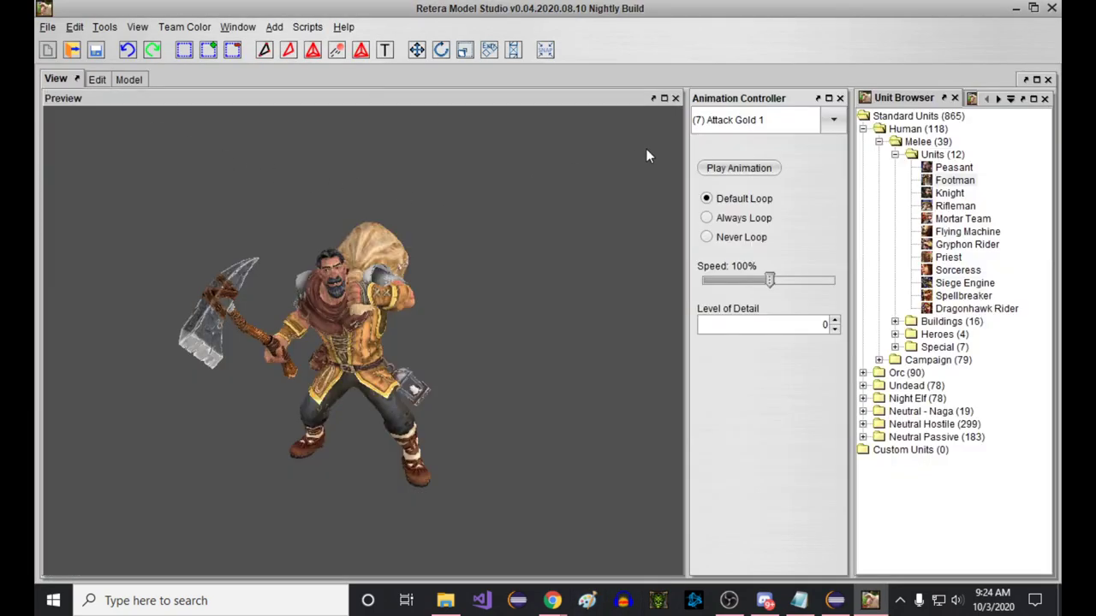
left_click(723, 124)
scroll(728, 172, "up", 1)
left_click(723, 154)
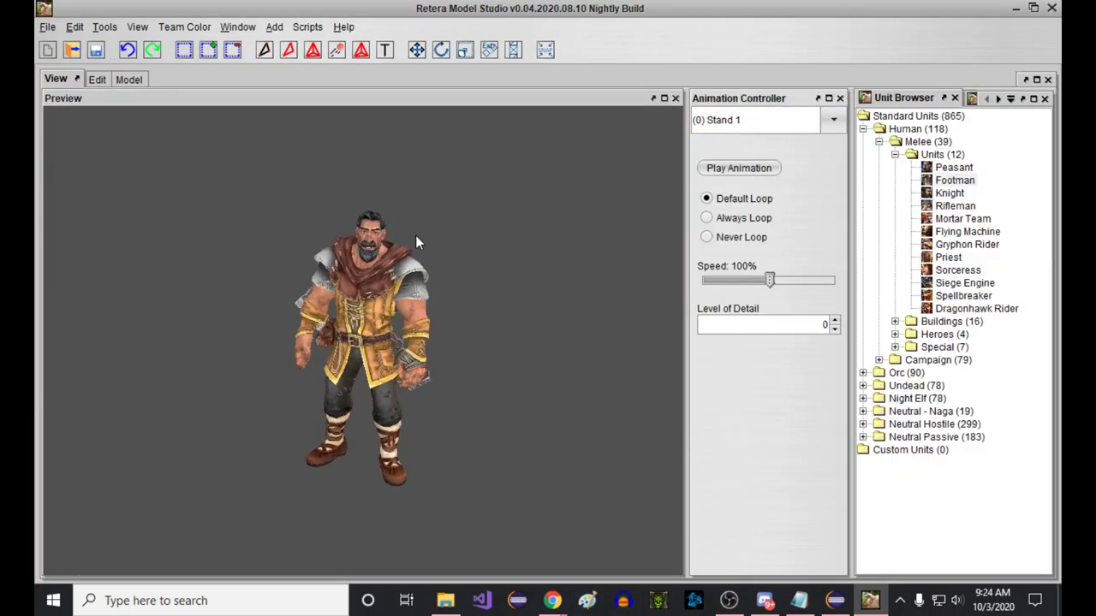
scroll(288, 360, "up", 2)
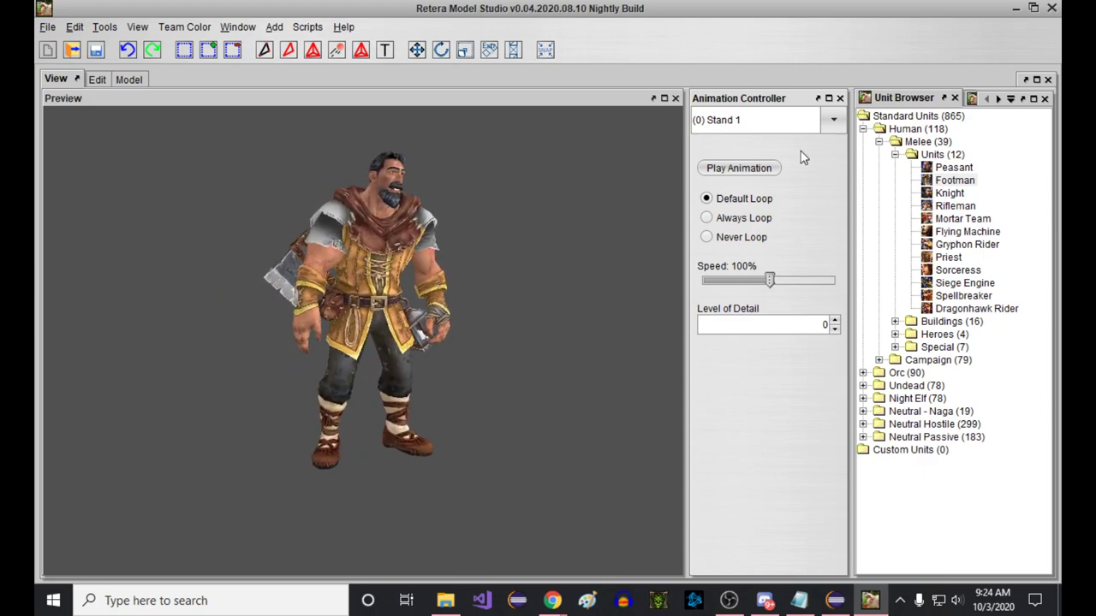
key("Down")
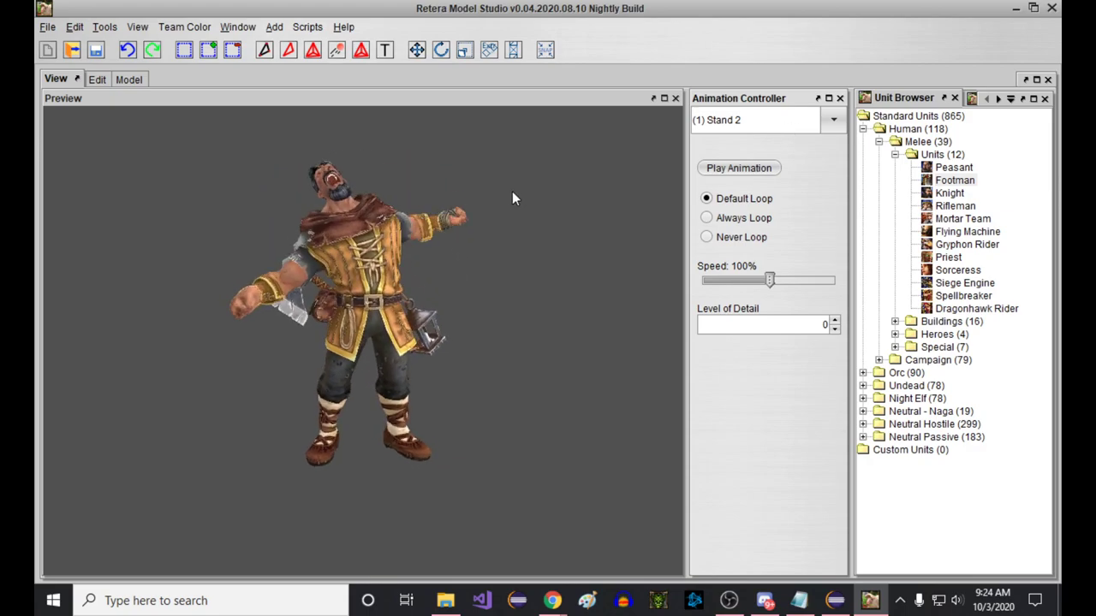
key("Down")
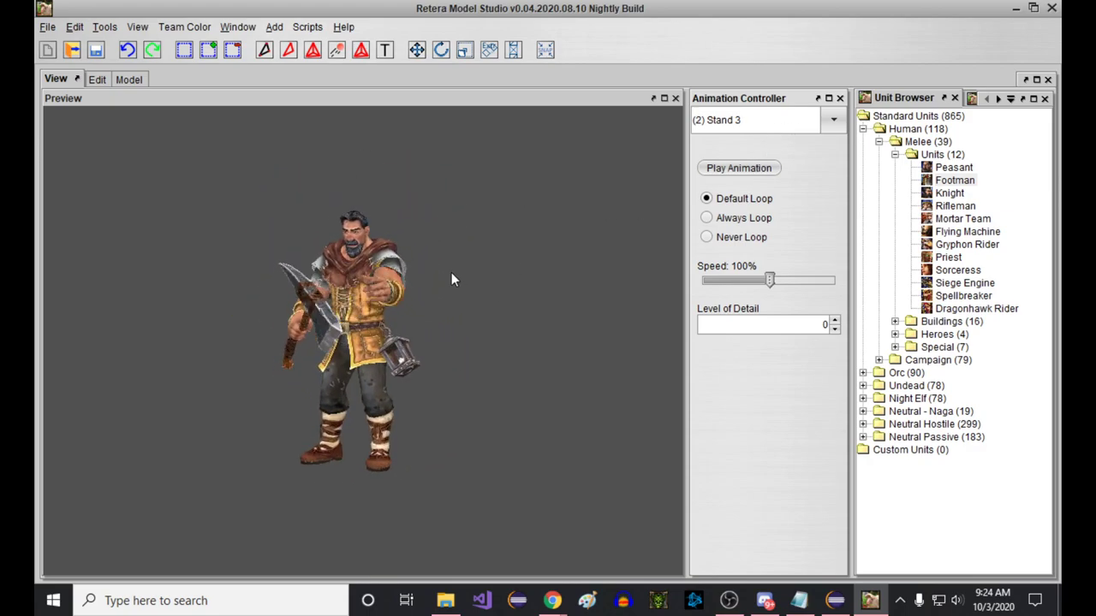
scroll(451, 273, "up", 3)
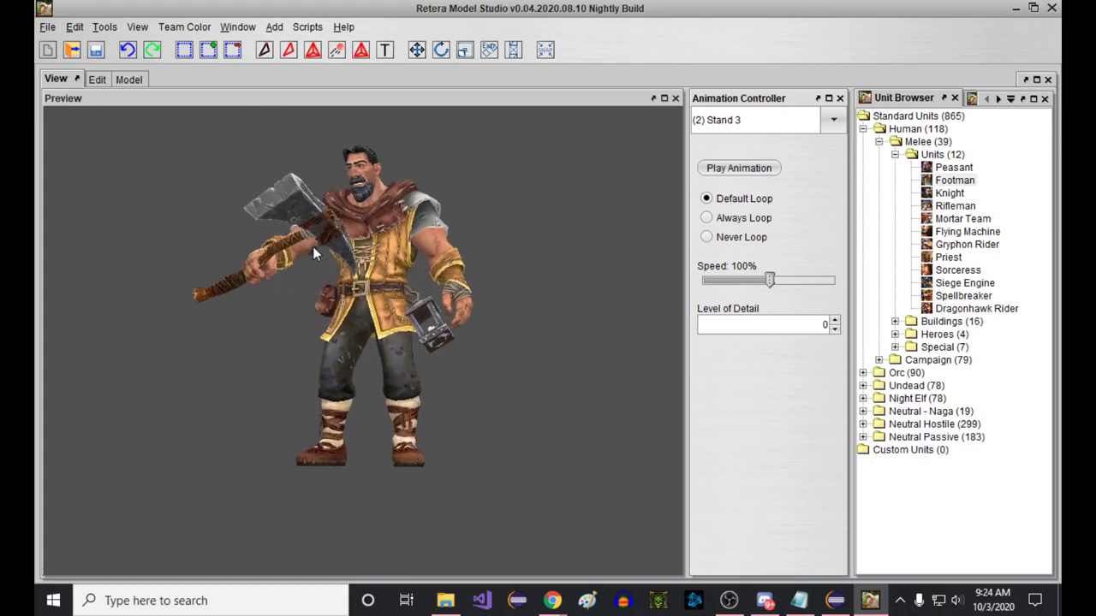
left_click(734, 168)
Play Stand 4, Stand Gold 1, Stand Lumber 1 and Attack 1 in turn.
middle_click_drag(428, 277, 384, 310)
scroll(346, 326, "up", 3)
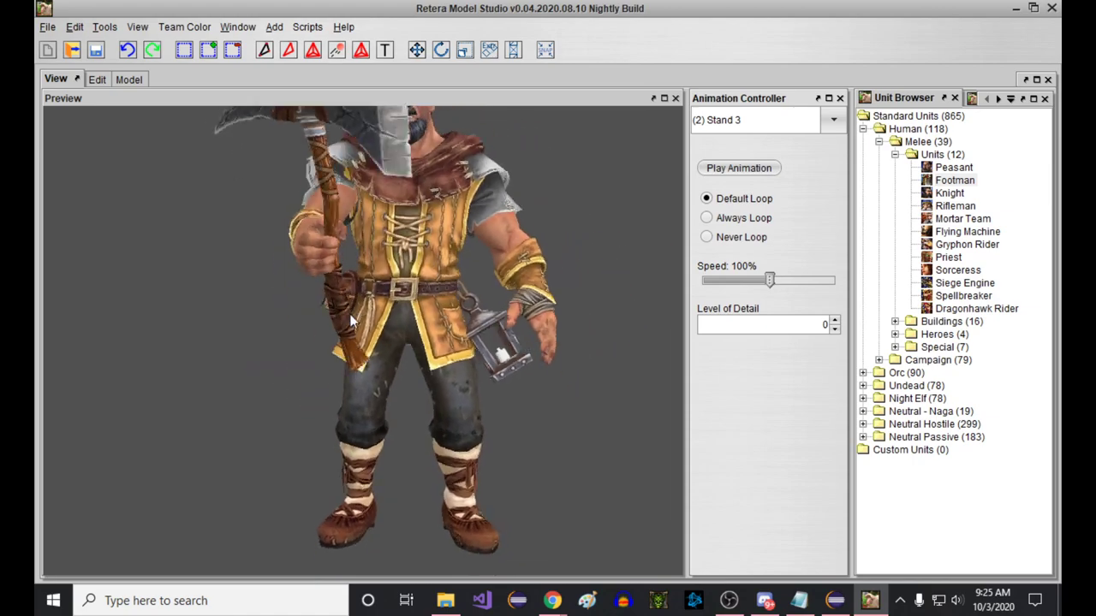
scroll(318, 212, "down", 3)
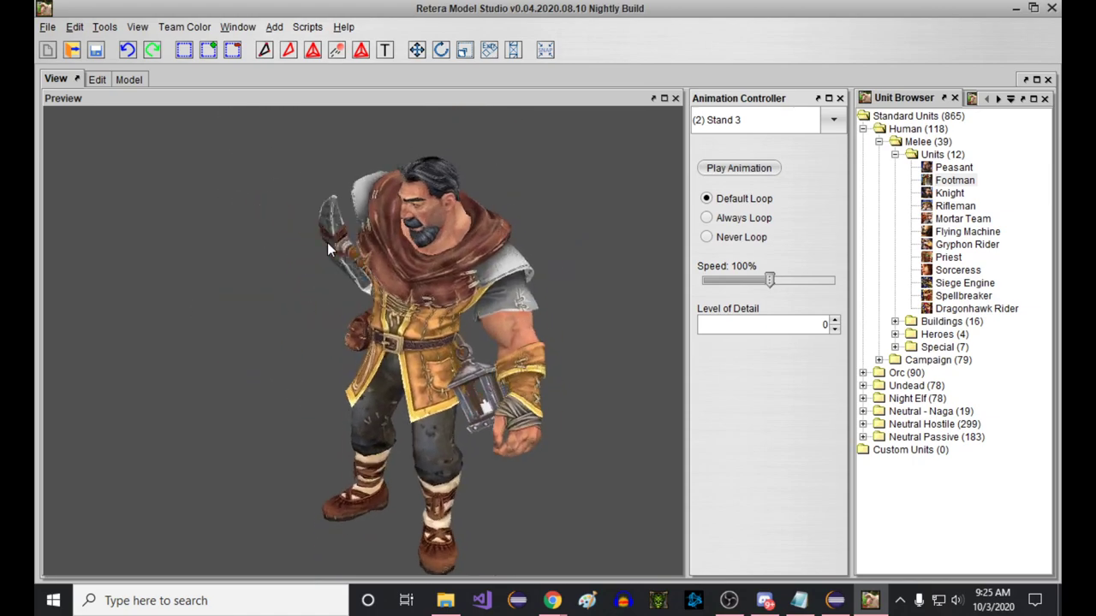
left_click(751, 120)
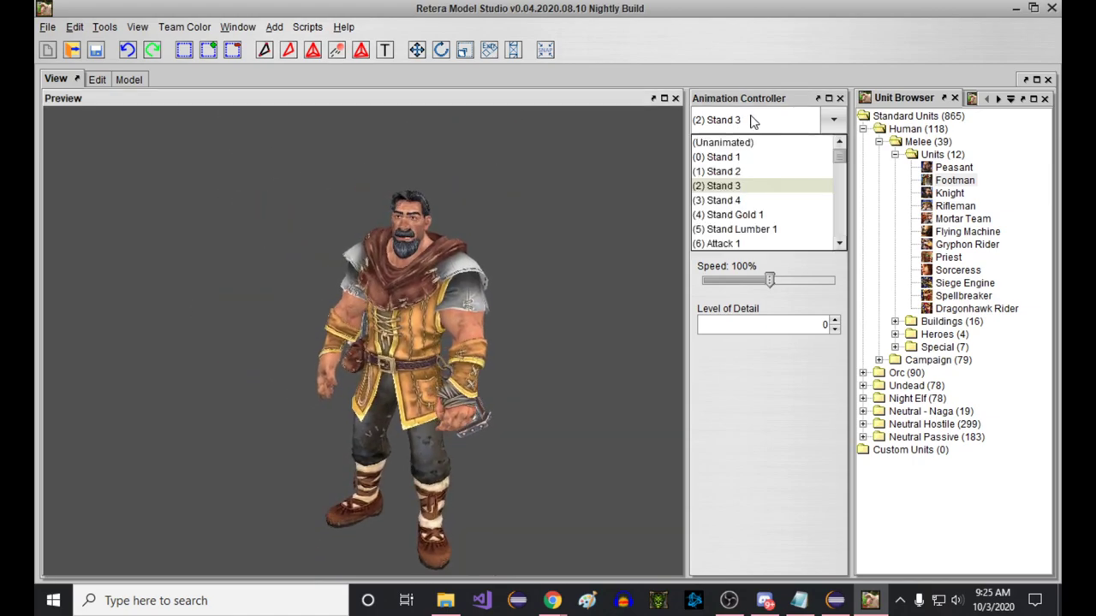
left_click(757, 199)
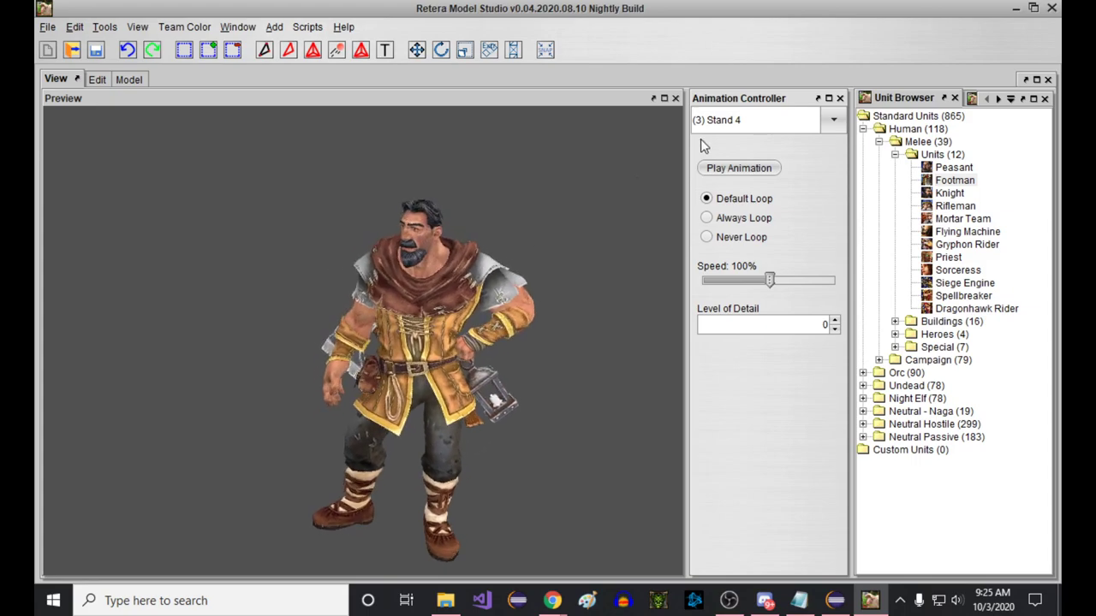
left_click(727, 120)
left_click(763, 214)
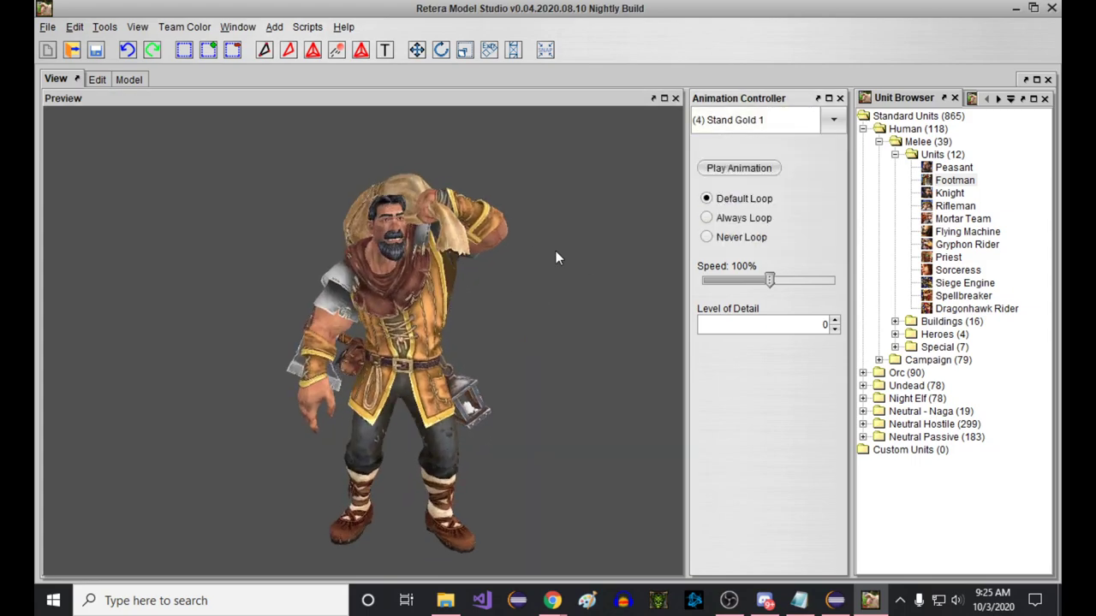
left_click(753, 119)
left_click(746, 228)
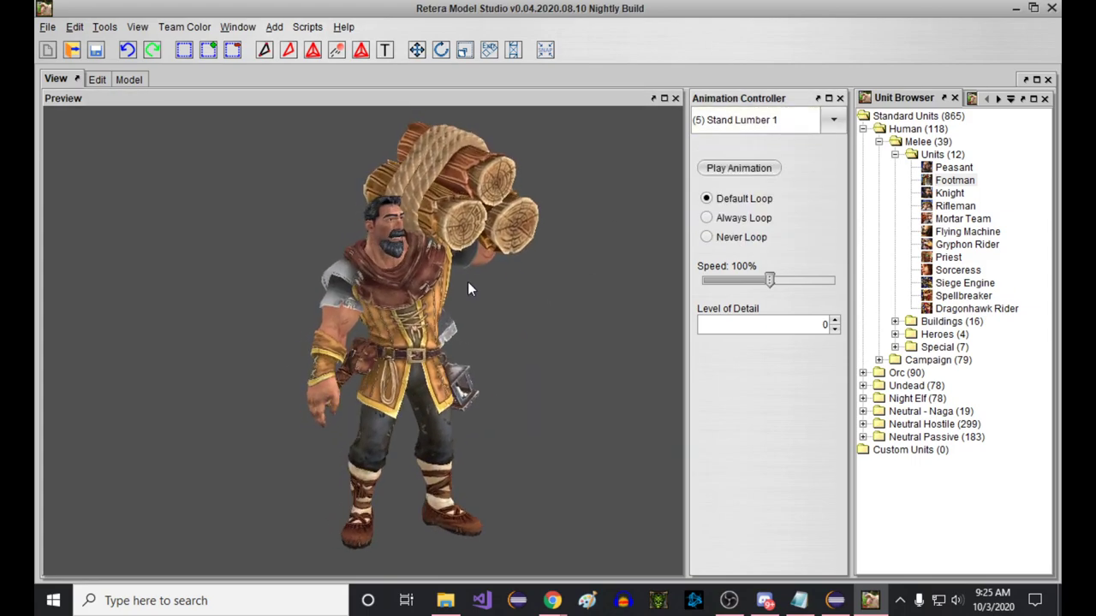
left_click(745, 120)
left_click(746, 241)
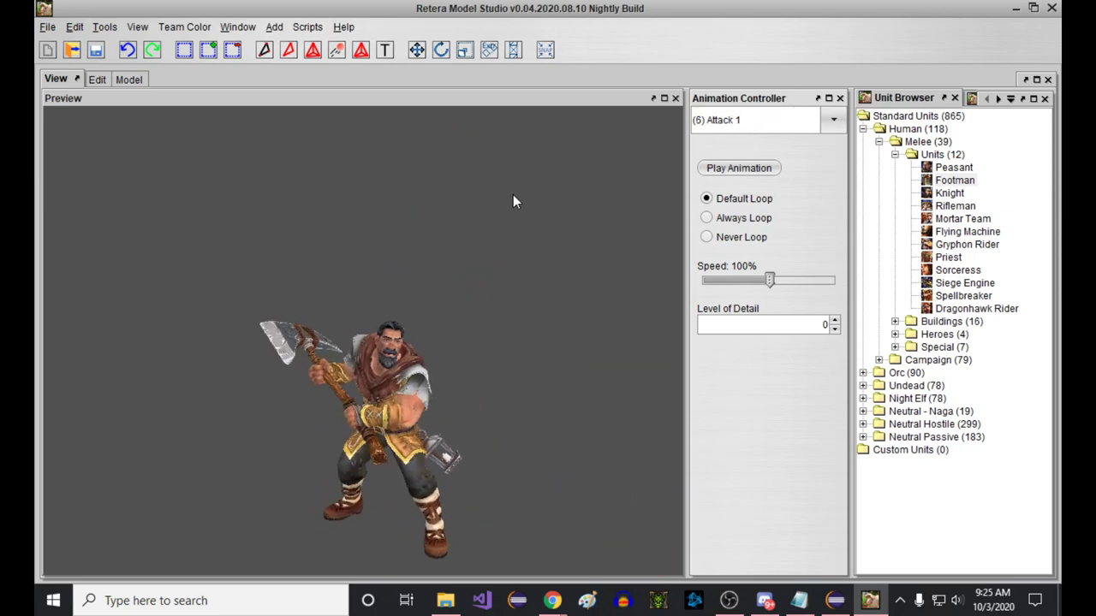
Replay Attack 1 at 46% speed, then freeze it at 0% to inspect the hands and weapon.
left_click_drag(760, 285, 732, 284)
left_click(738, 168)
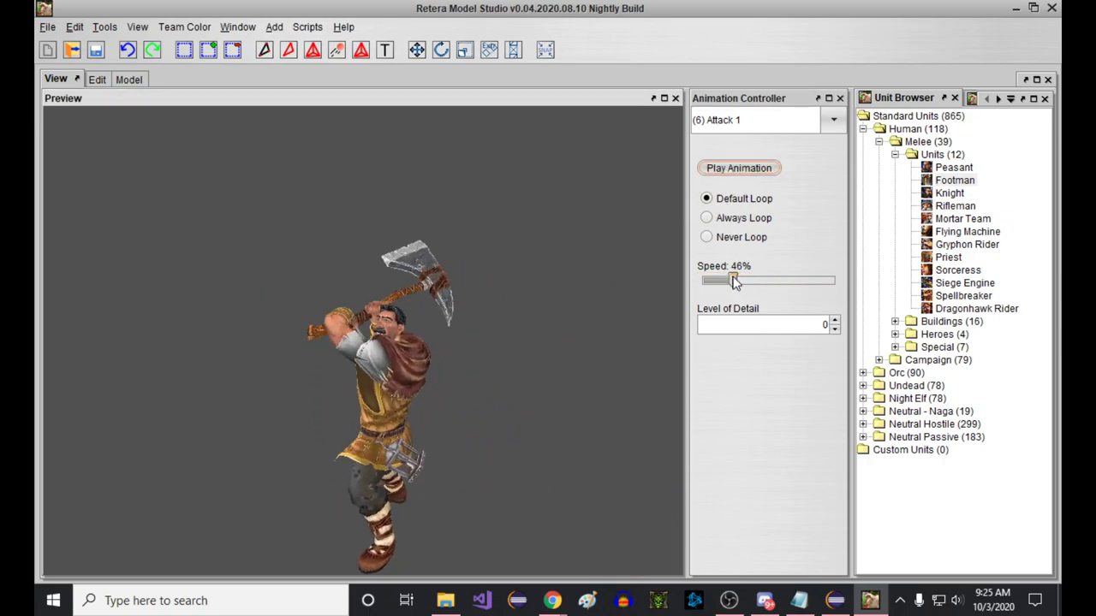
left_click_drag(733, 281, 682, 291)
scroll(130, 442, "up", 5)
middle_click_drag(130, 443, 285, 385)
scroll(237, 390, "up", 2)
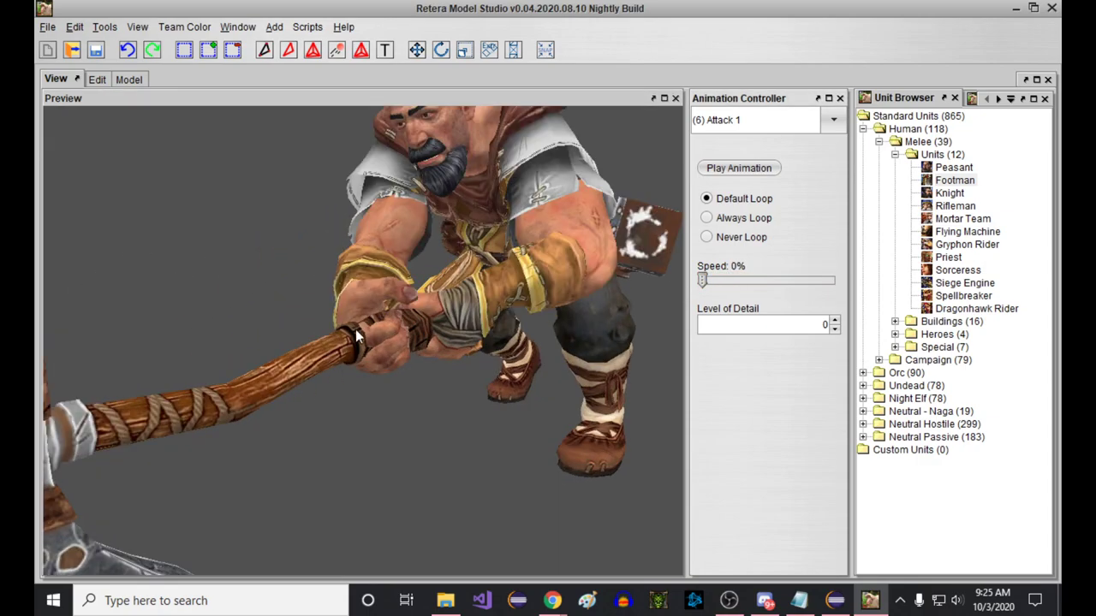
left_click_drag(357, 327, 425, 315)
scroll(426, 316, "down", 5)
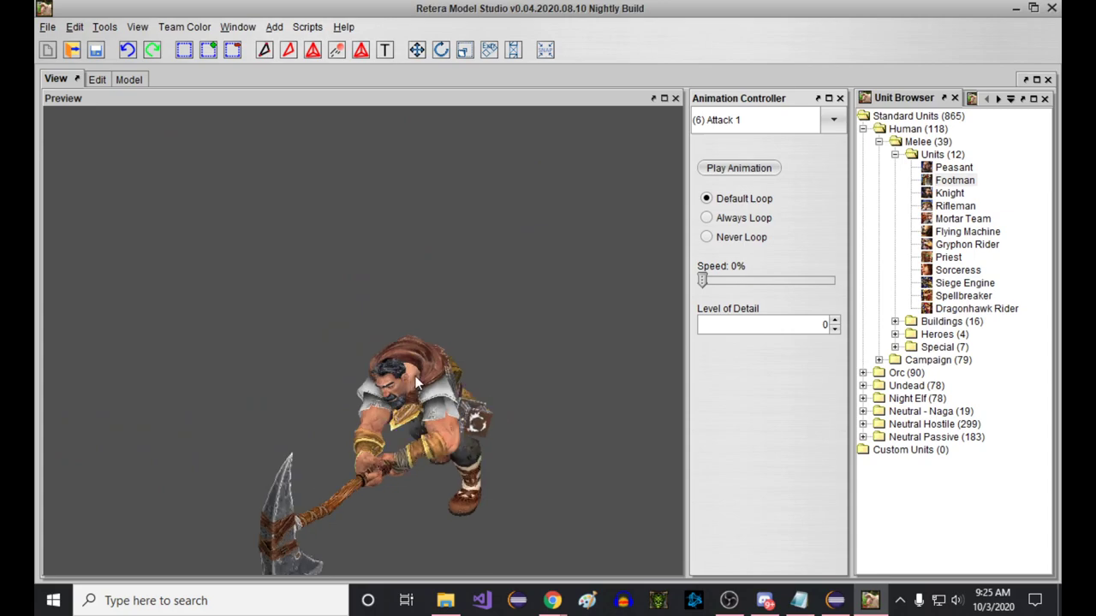
Switch to the Attack Lumber 1 animation at 98% playback speed.
left_click(749, 120)
scroll(762, 180, "down", 2)
left_click(765, 172)
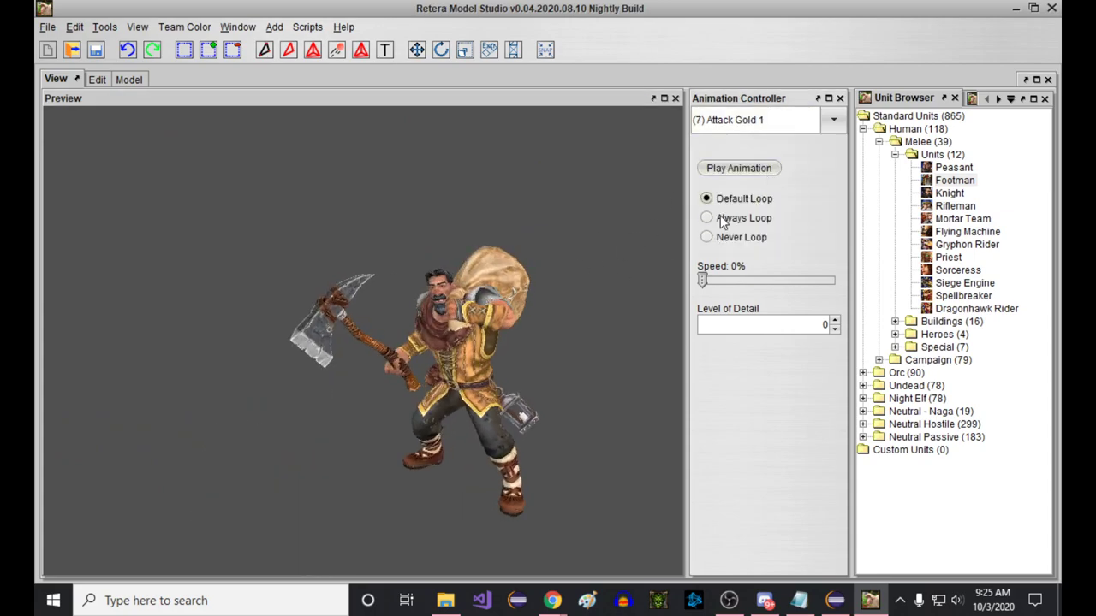
left_click_drag(703, 280, 768, 279)
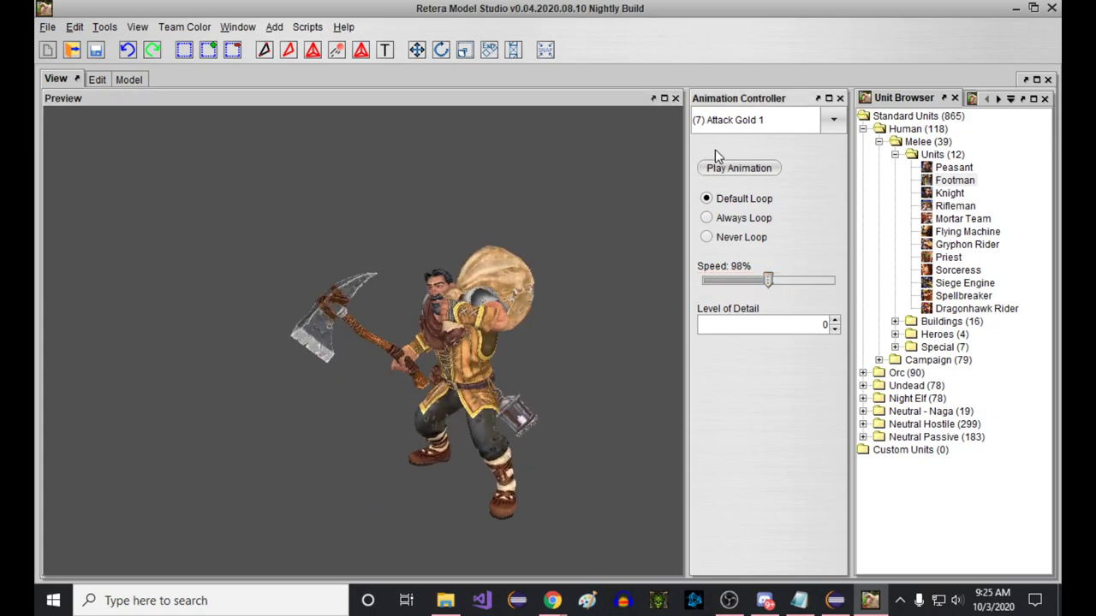
scroll(728, 119, "down", 1)
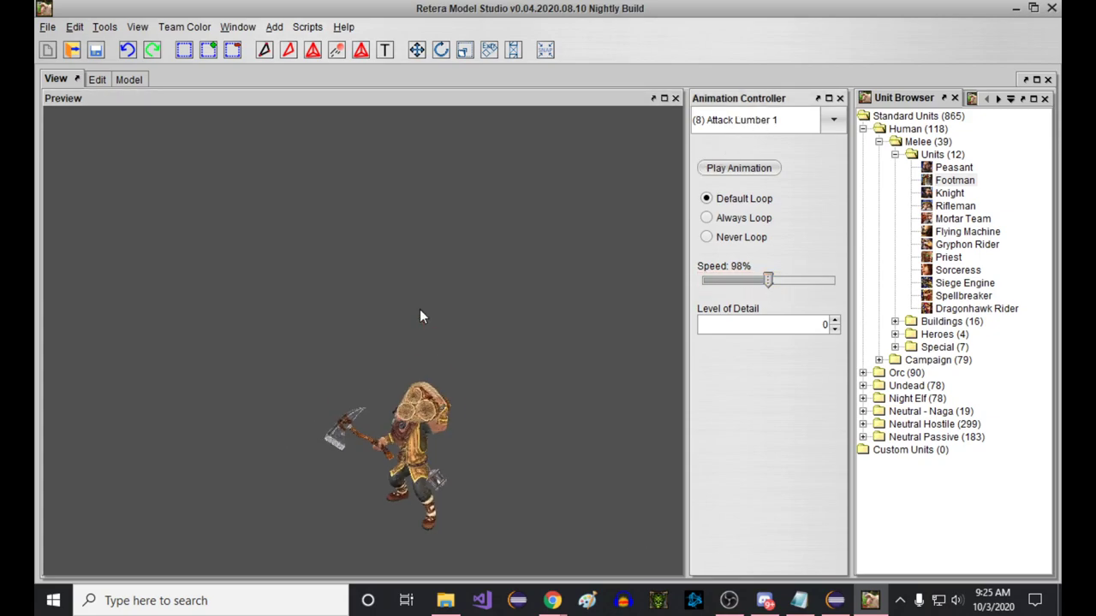
Replay Attack Lumber 1, then play Attack 2 and Walk 1.
left_click(751, 124)
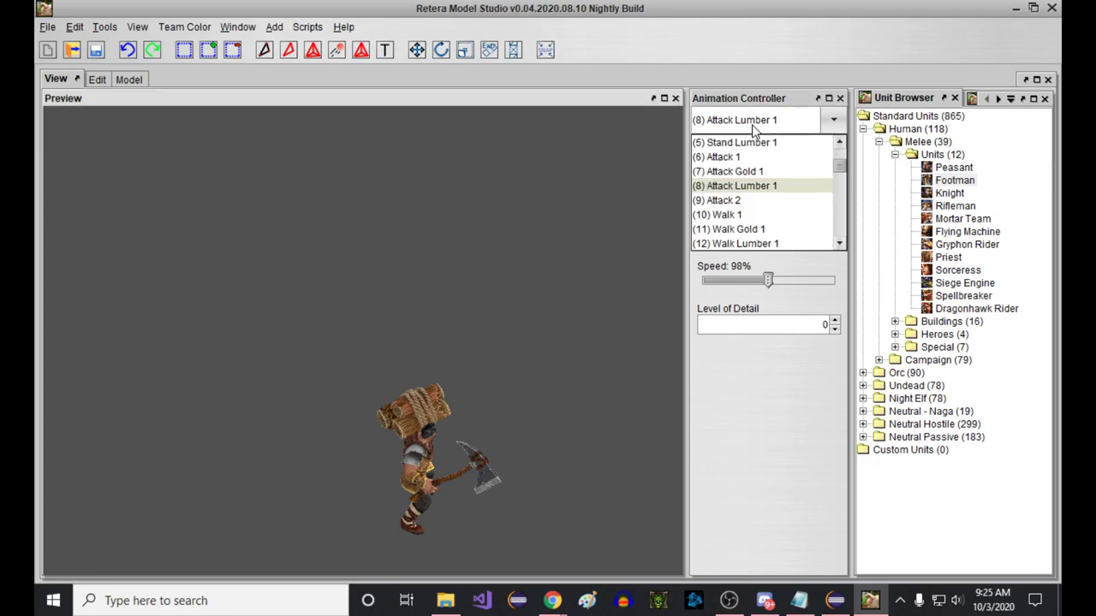
left_click(752, 124)
left_click(726, 169)
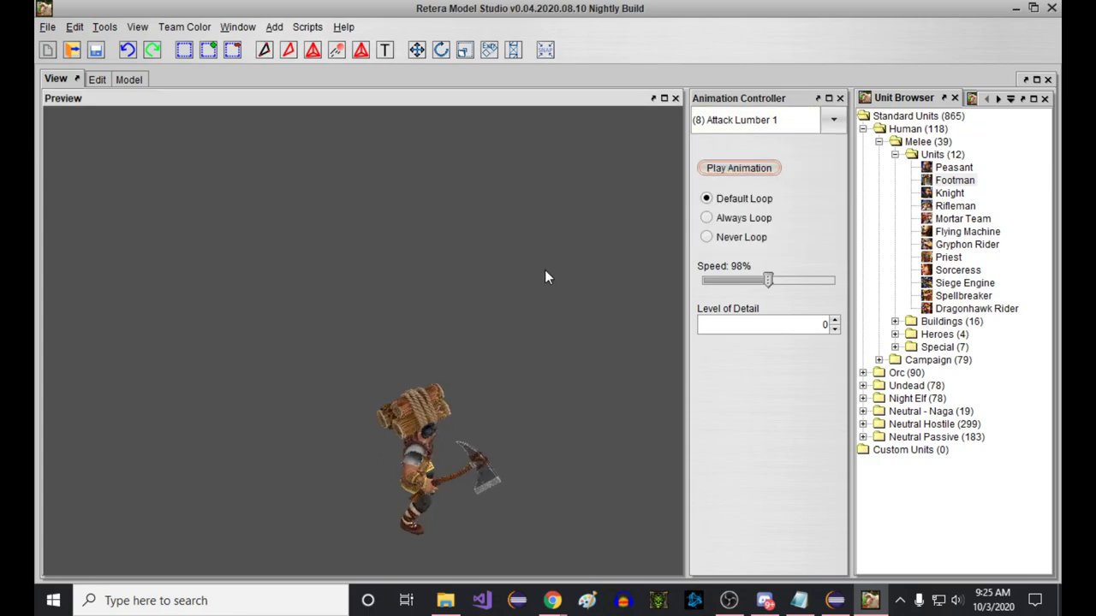
left_click(756, 114)
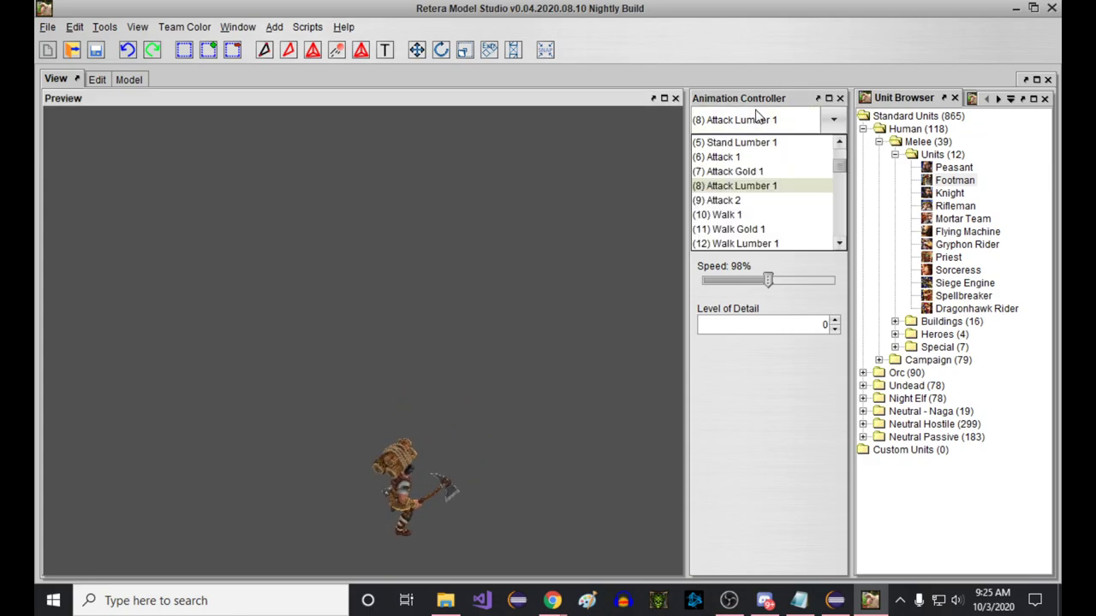
left_click(728, 202)
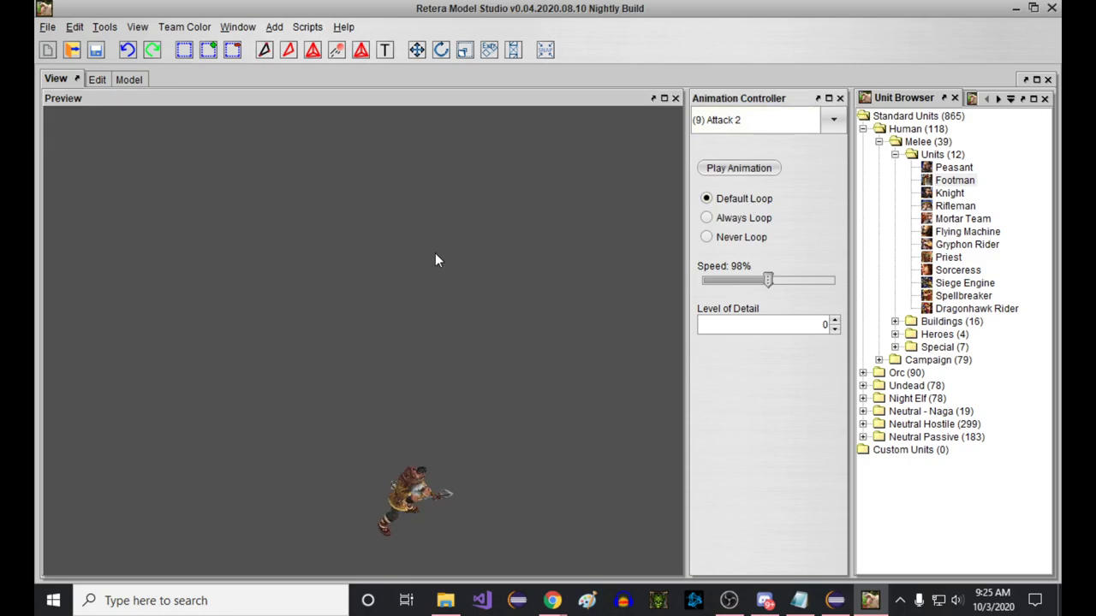
left_click(757, 120)
scroll(759, 166, "down", 1)
left_click(752, 175)
left_click(475, 309)
Step from the second Stand 1 through Stand 4, Walk 1, Stand Defend 1 and Walk Defend 1.
left_click(728, 127)
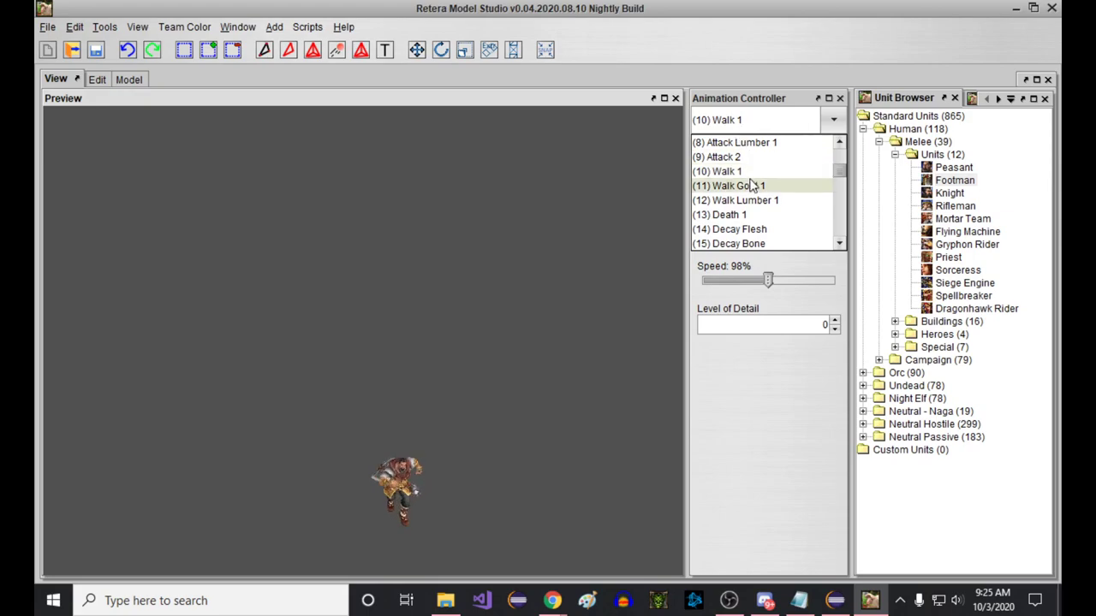
scroll(745, 183, "down", 1)
scroll(753, 184, "up", 1)
scroll(758, 197, "down", 2)
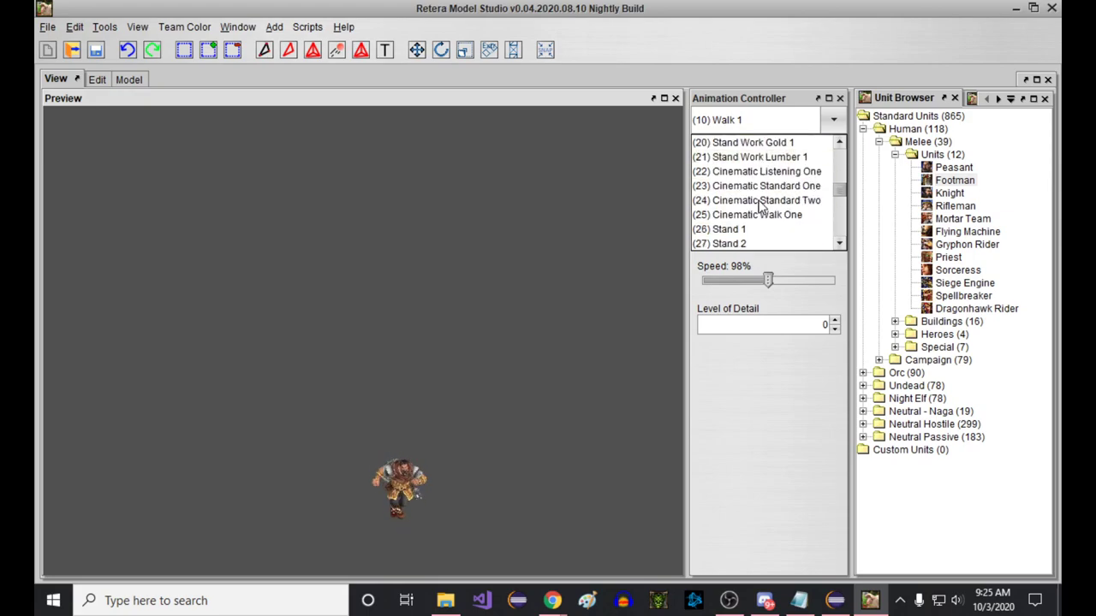
left_click(724, 230)
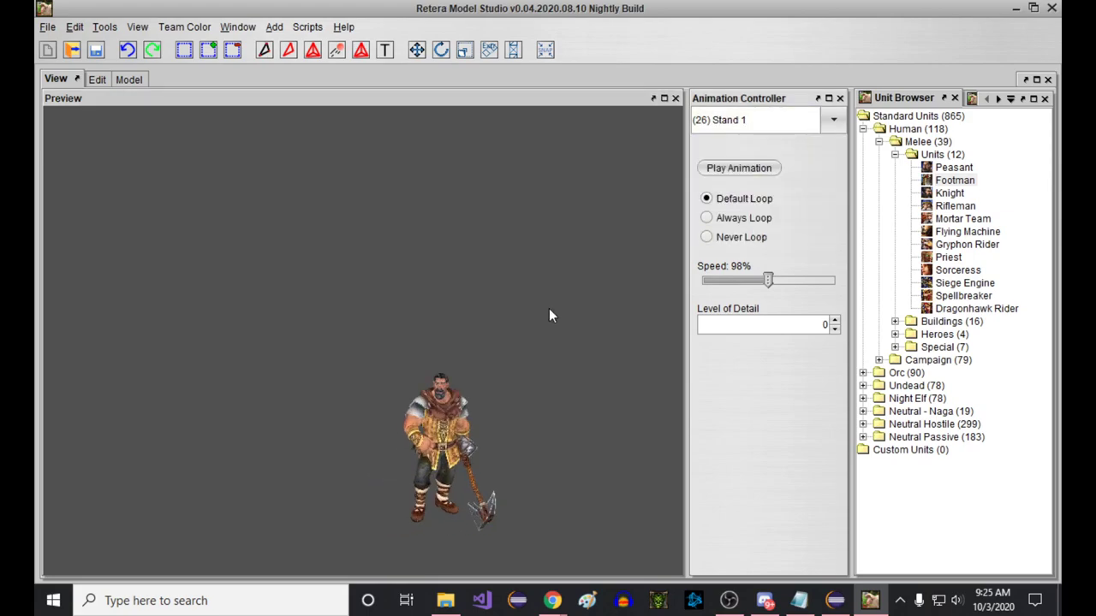
key("Down")
key("Down")
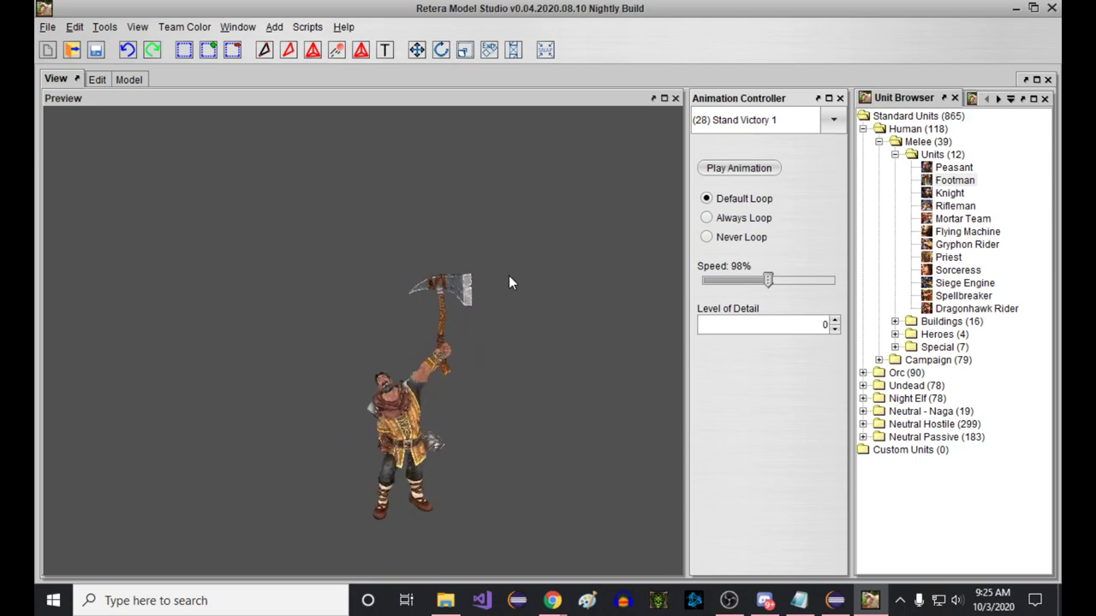
key("Down")
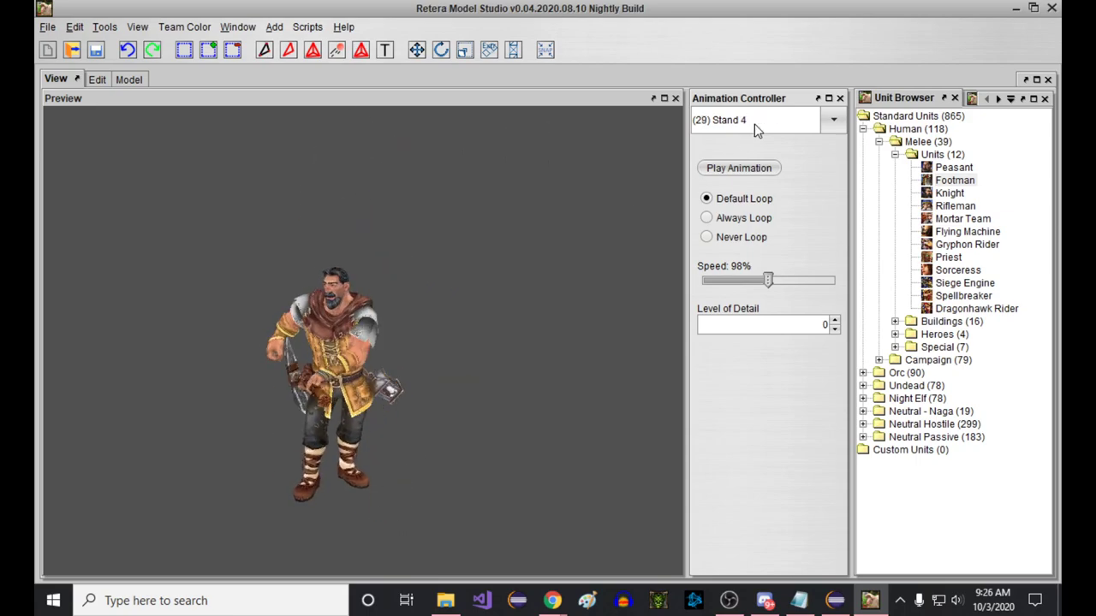
key("Down")
key("Down")
key("Down")
key("Down")
key("Down")
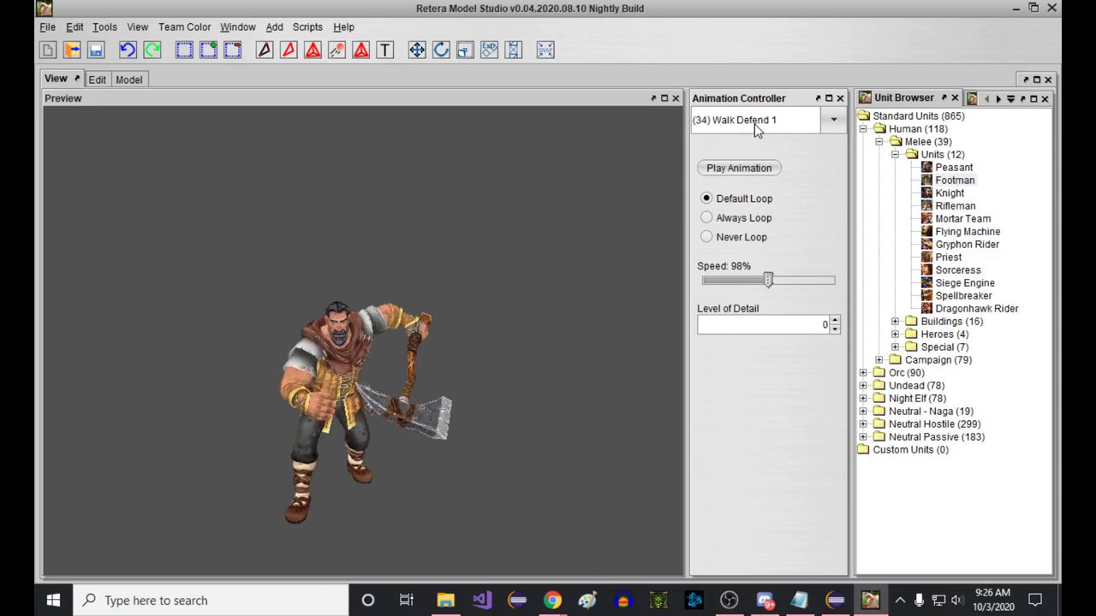
key("Down")
key("Down")
key("Down")
Play the Stand 6 animation, then Stand Work Gold 1.
left_click(754, 123)
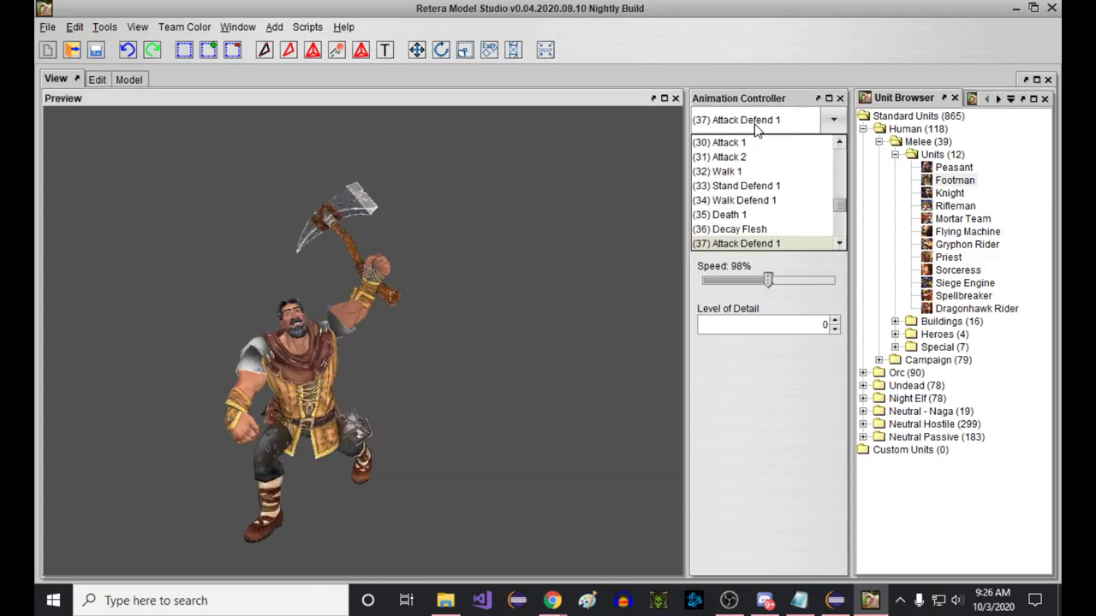
scroll(766, 192, "down", 3)
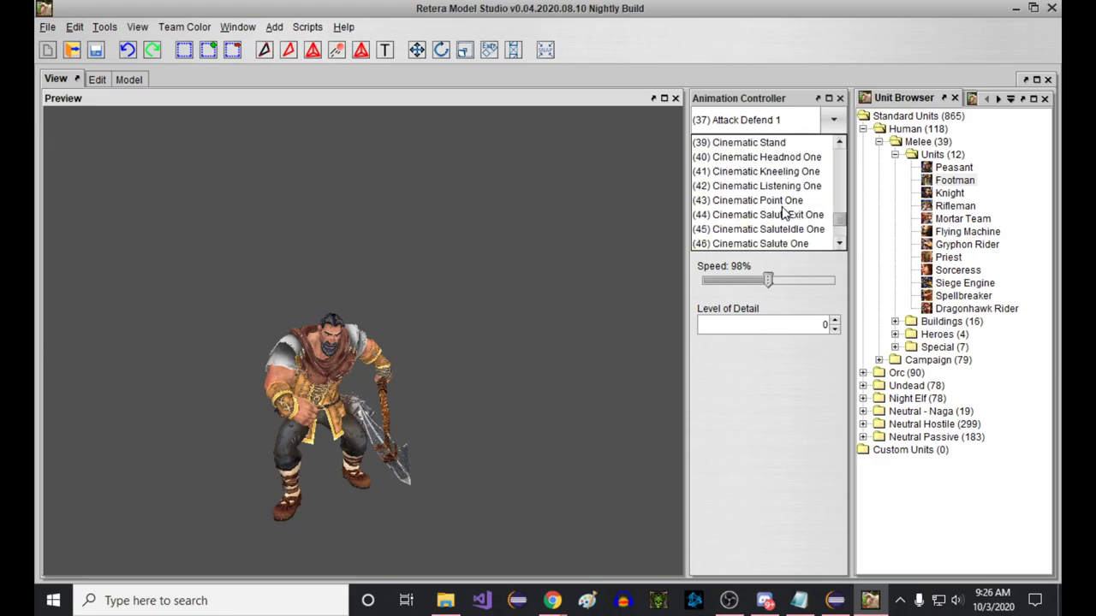
scroll(766, 196, "up", 2)
scroll(773, 197, "down", 1)
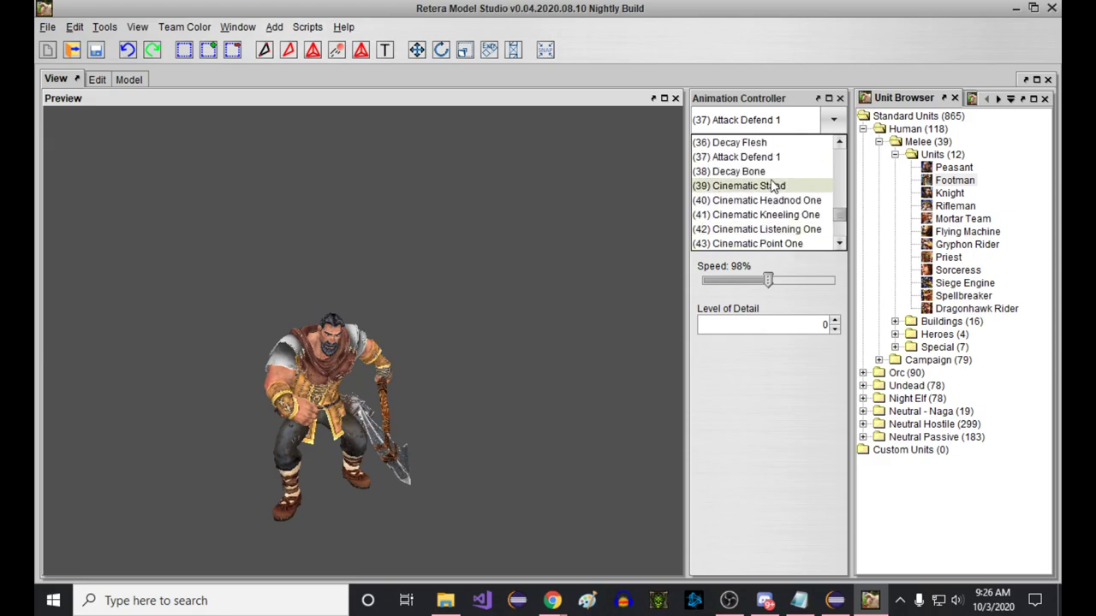
scroll(776, 209, "down", 3)
left_click(771, 216)
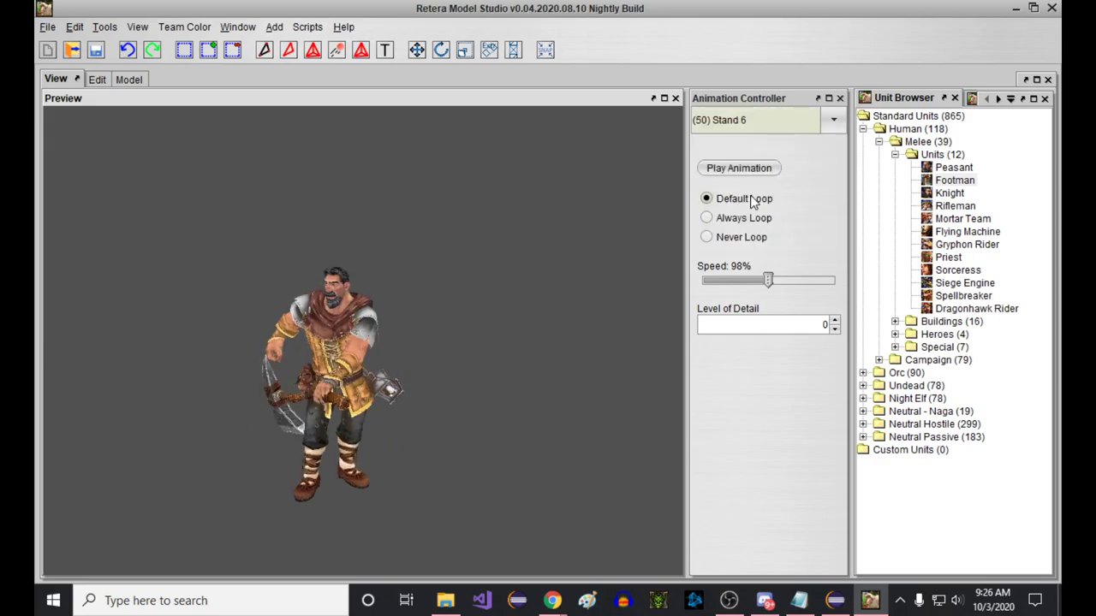
scroll(730, 121, "down", 1)
left_click(732, 120)
scroll(732, 184, "up", 8)
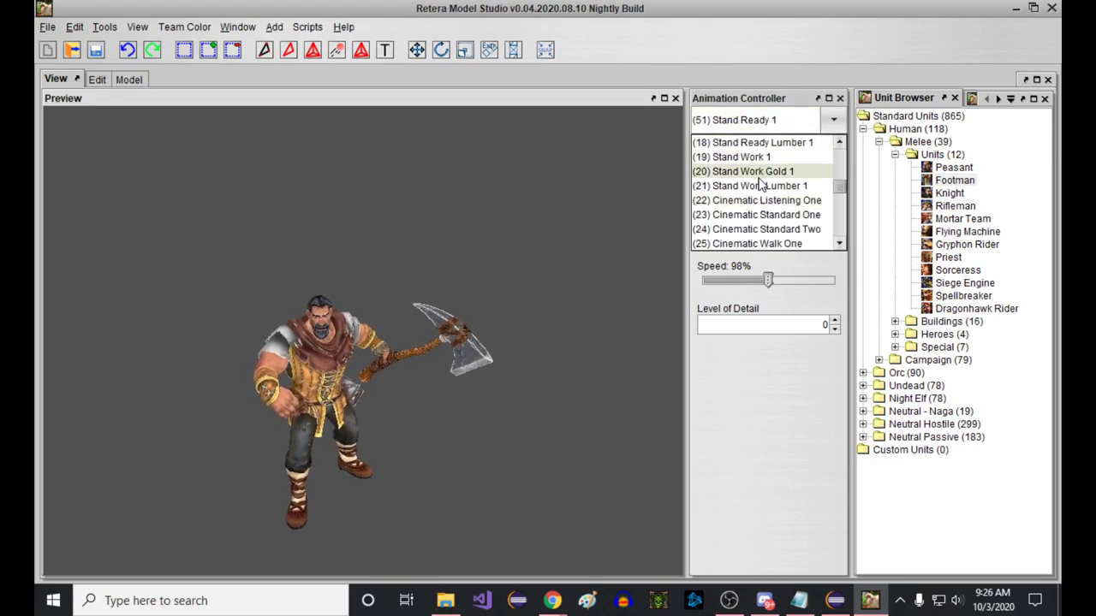
left_click(727, 168)
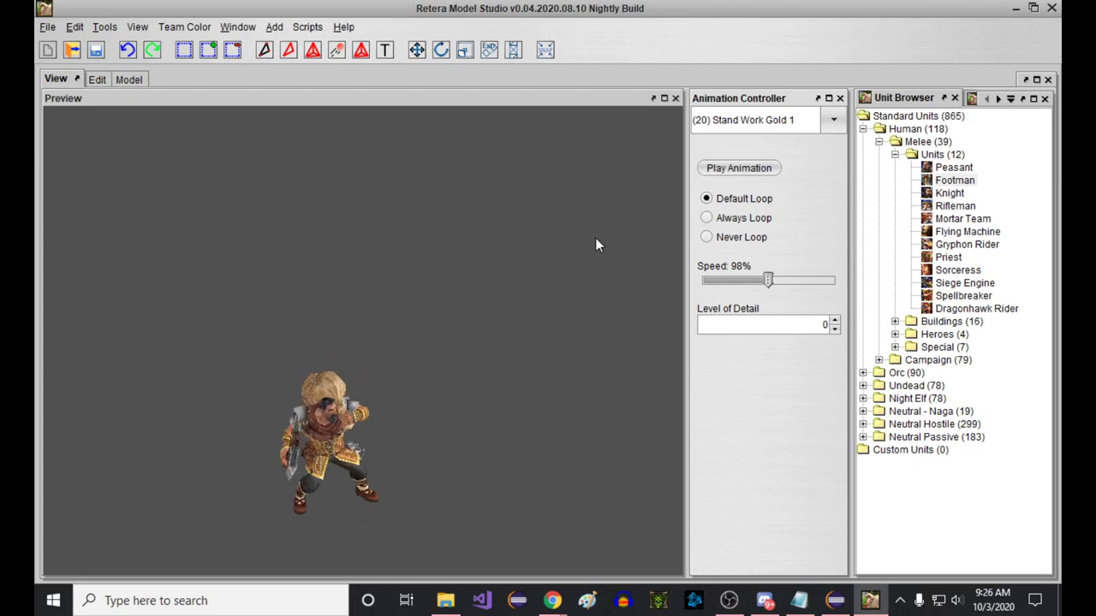
Play the original Stand 1, then the imported Stand 1 (number 26).
scroll(534, 244, "up", 3)
left_click(822, 120)
scroll(800, 223, "up", 4)
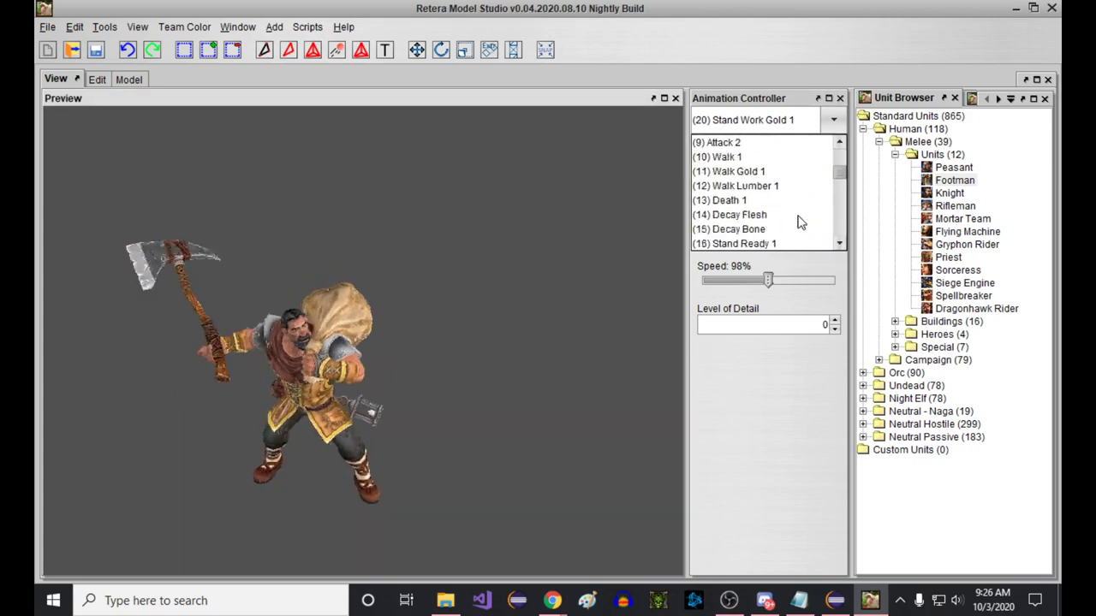
scroll(771, 196, "up", 4)
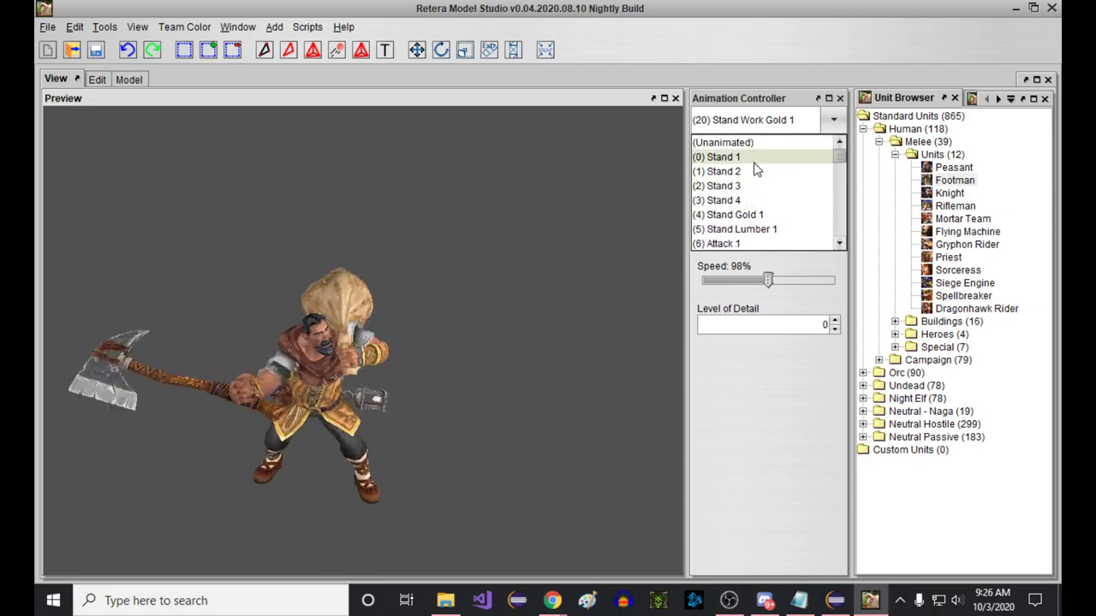
left_click(757, 171)
left_click(761, 121)
scroll(777, 188, "down", 8)
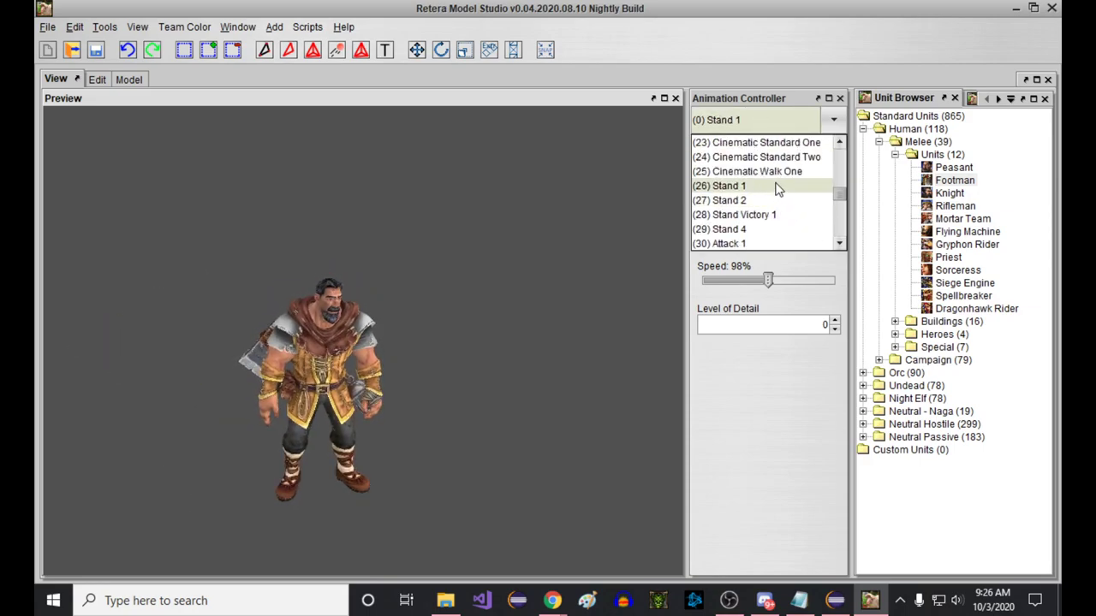
left_click(778, 186)
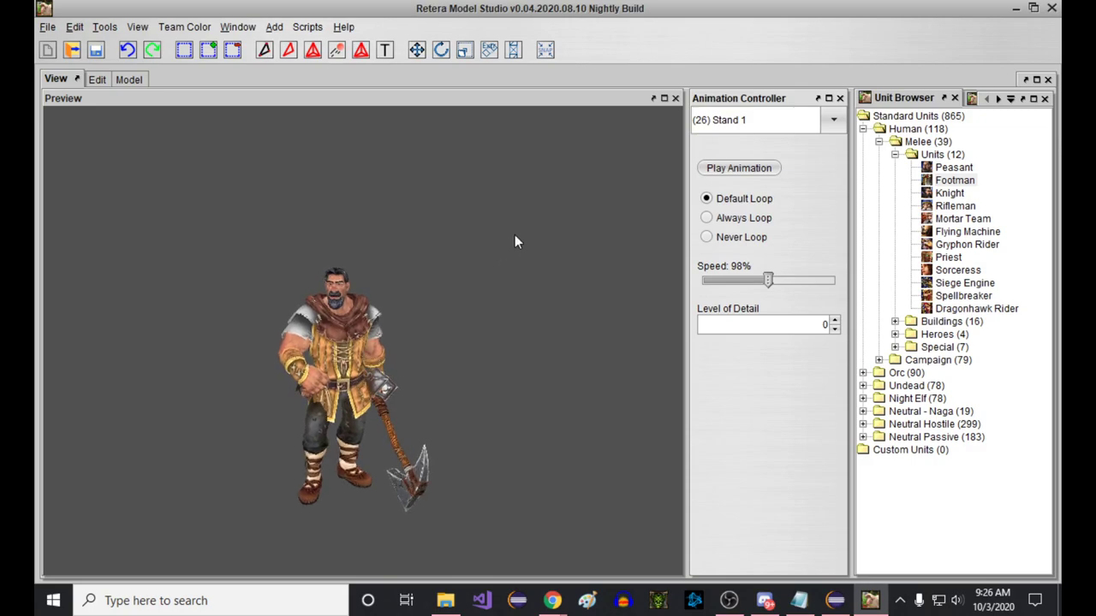
Rename the second Stand 1 sequence to 'Stand Alternate 1'.
left_click(126, 80)
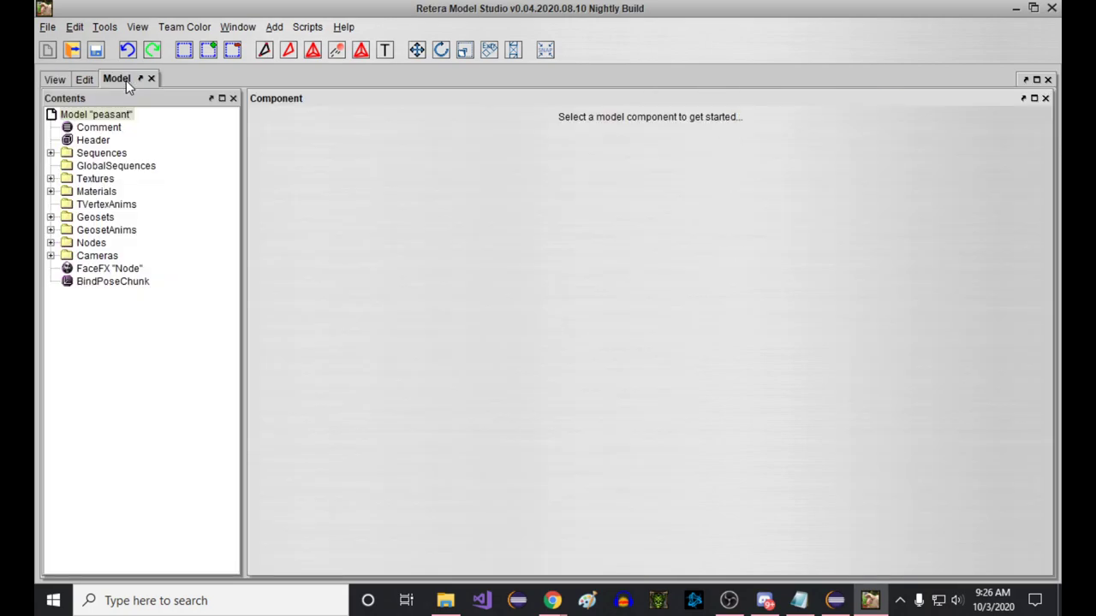
left_click(51, 152)
scroll(170, 316, "down", 3)
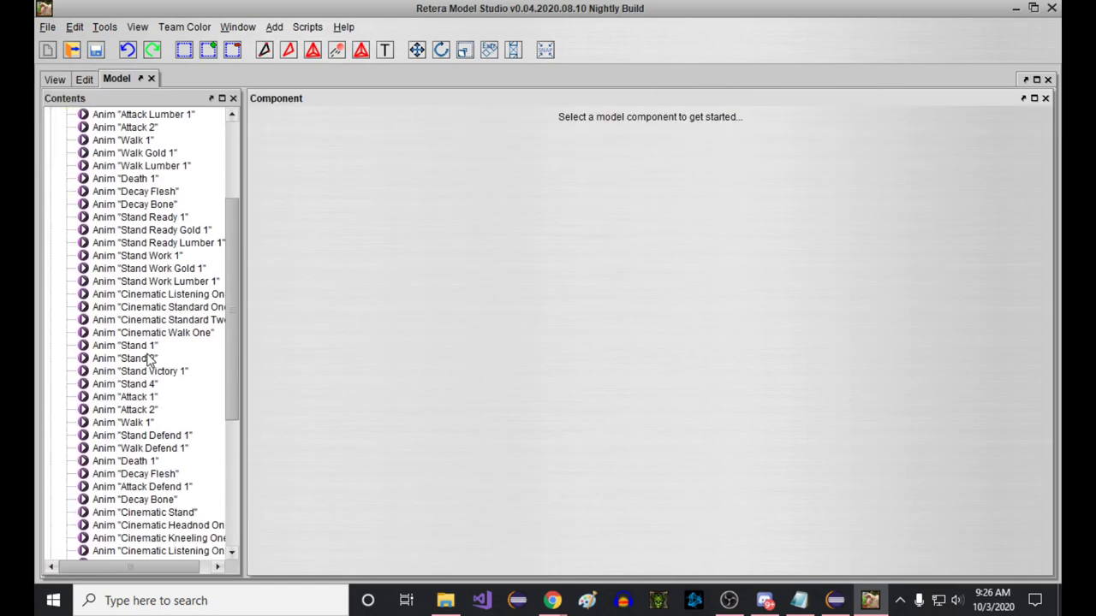
left_click(128, 346)
scroll(180, 347, "down", 3)
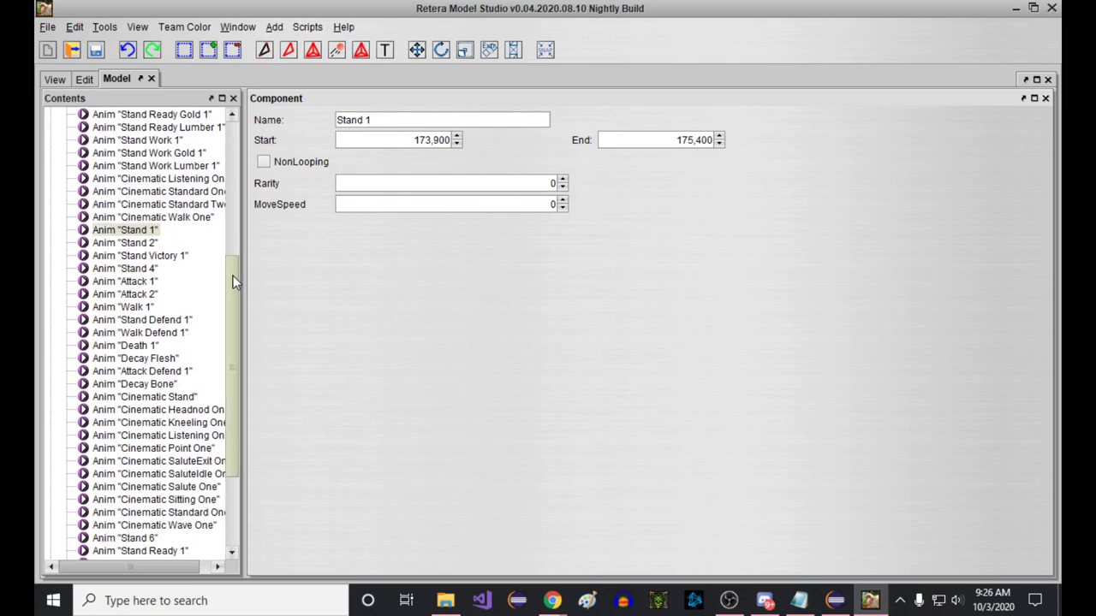
left_click(366, 120)
key("ctrl+a")
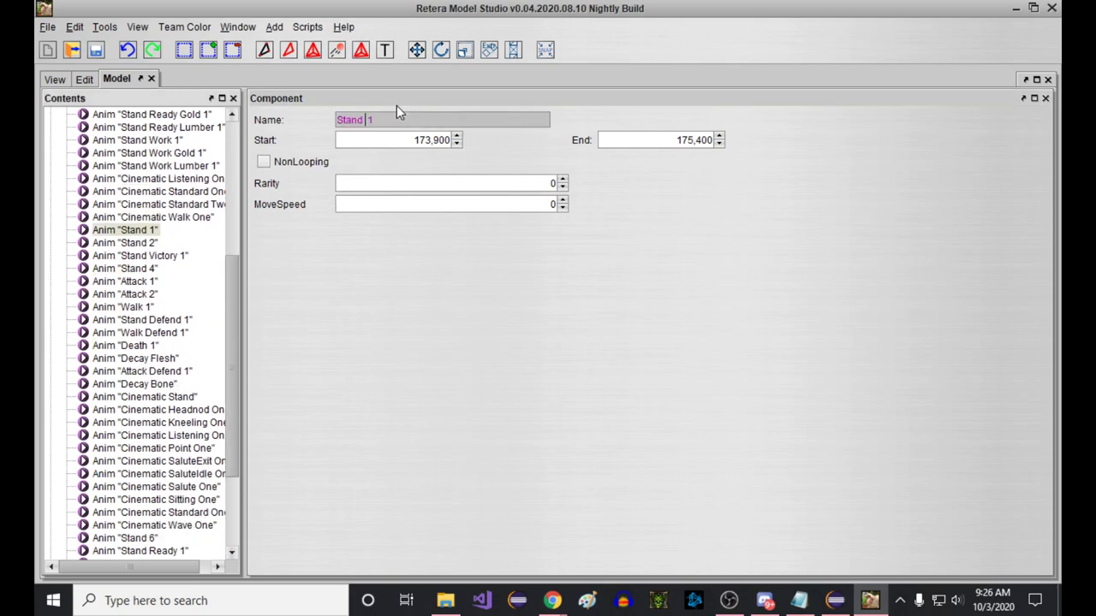
type("Stand Alternate 1")
key("Return")
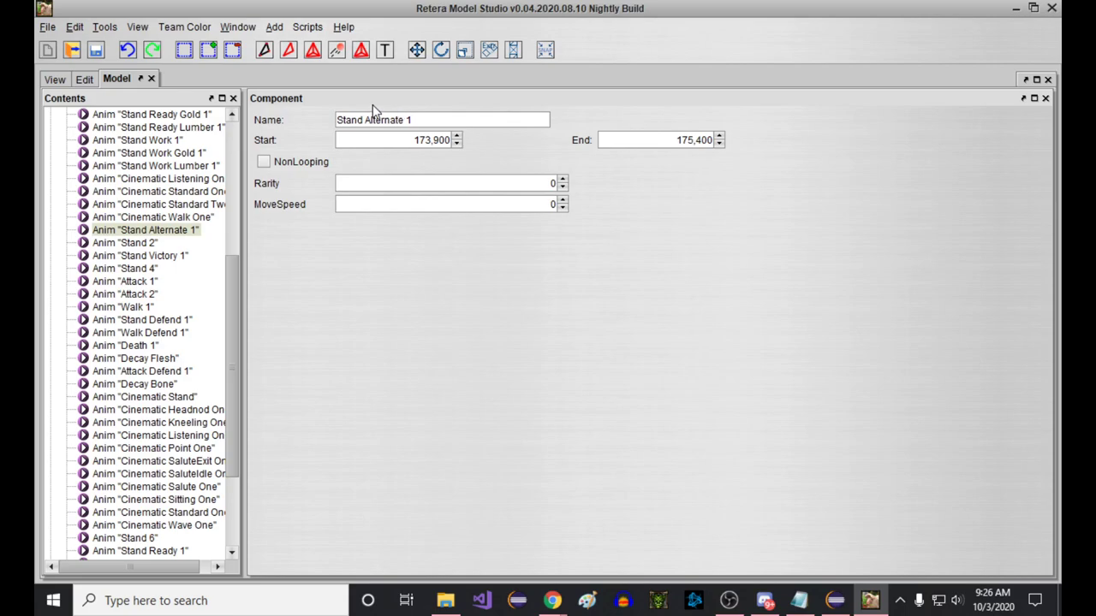
Rename Stand 2 and Stand Victory 1 to 'Stand Alternate 2' and 'Stand Alternate Victory 1'.
left_click(359, 120)
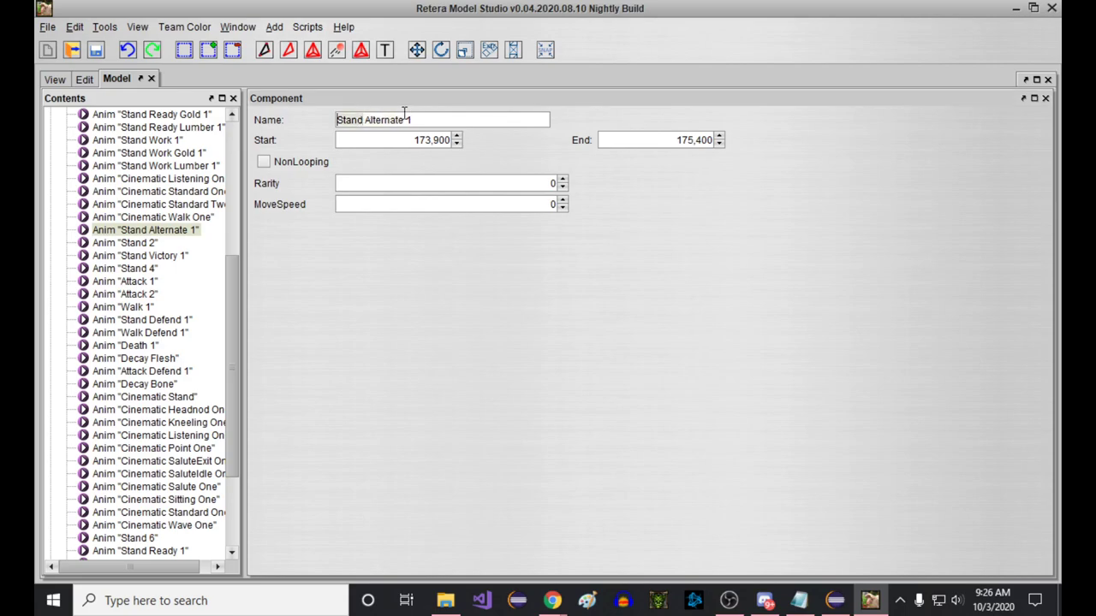
left_click(139, 245)
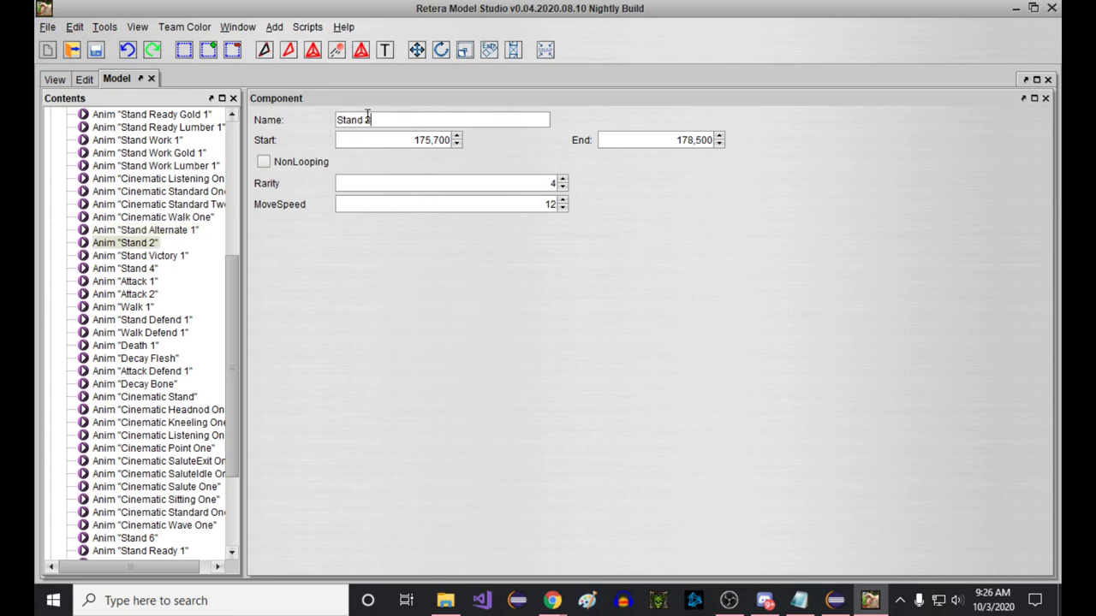
type("Alternate")
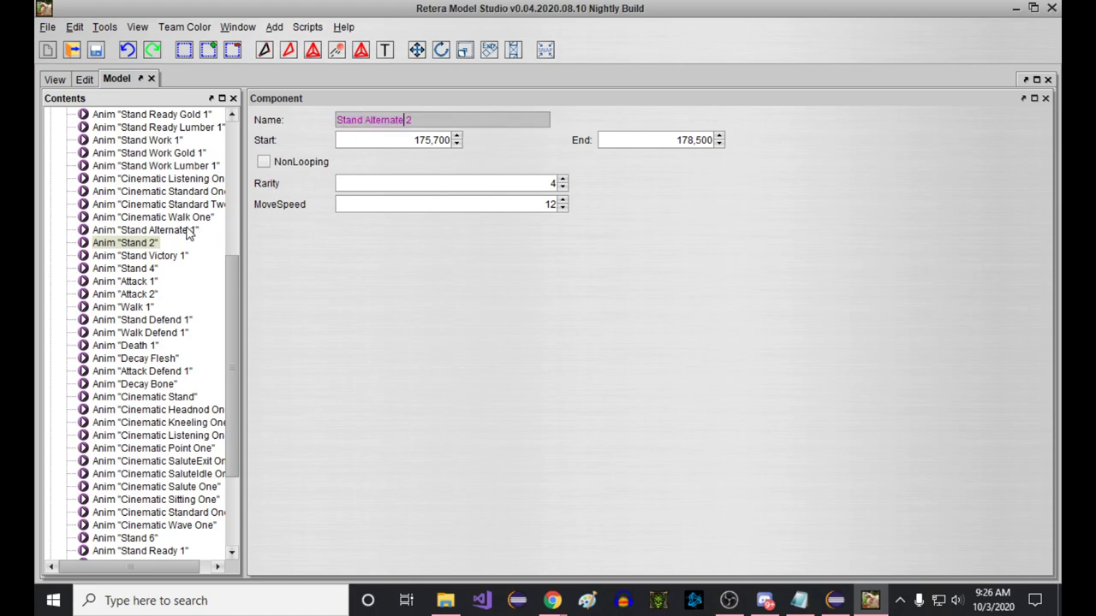
key("Return")
left_click(161, 257)
left_click(362, 122)
type("Alternate")
key("Return")
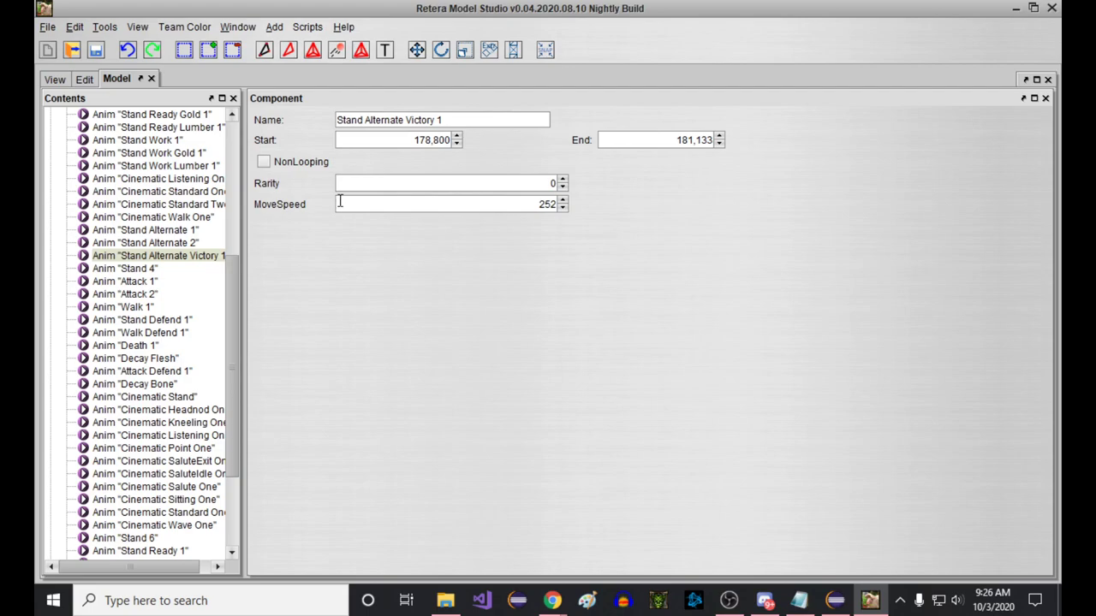
Go back to the animated preview.
scroll(156, 399, "down", 1)
scroll(157, 400, "up", 2)
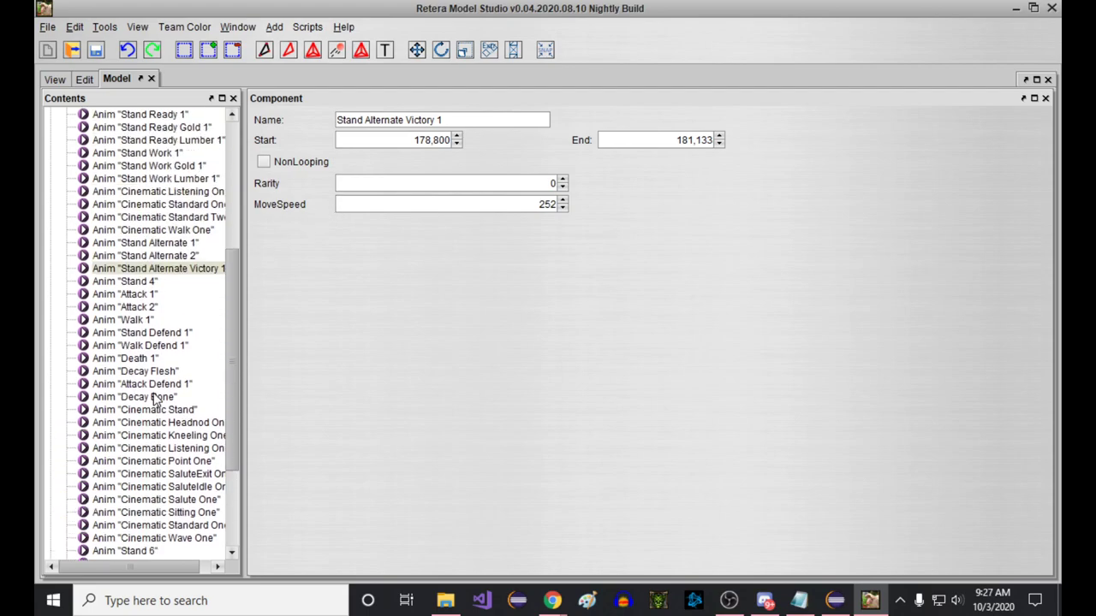
left_click(55, 79)
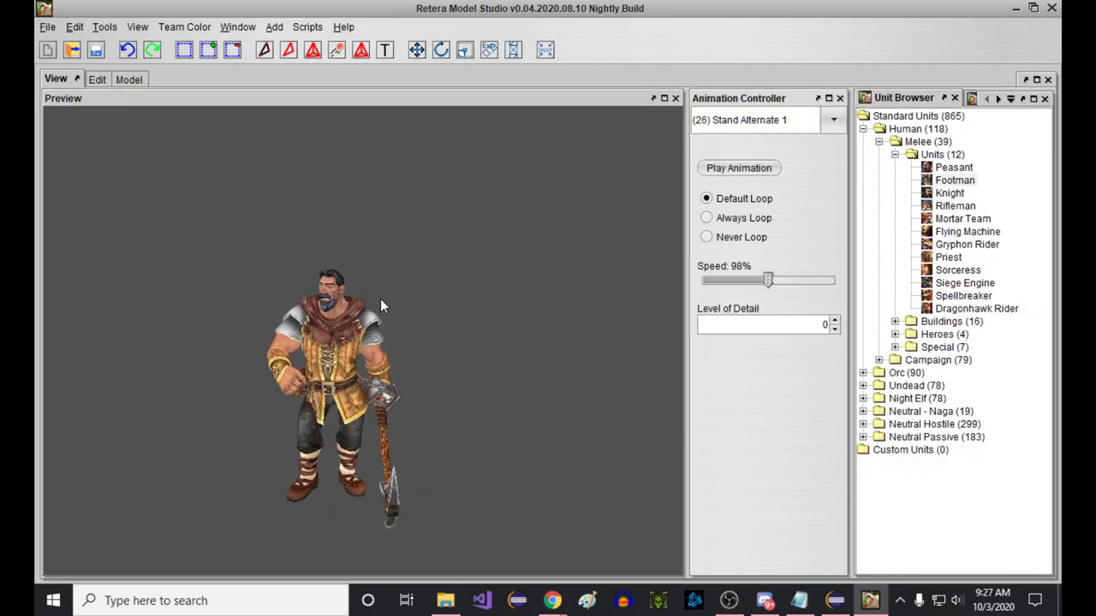